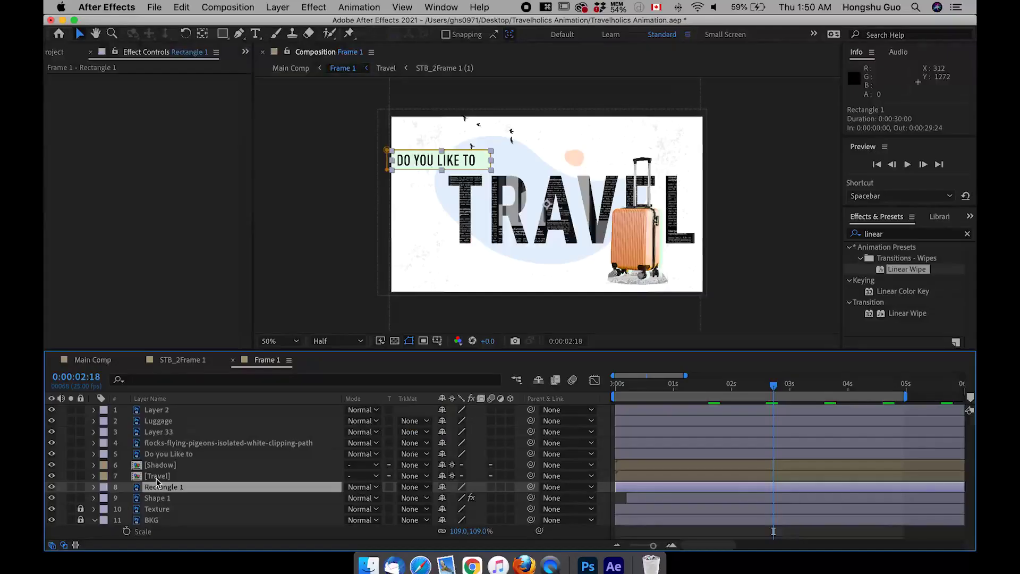
# Step: Hide the Travel layer and show it again to check which artwork it contains
pyautogui.click(54, 479)
pyautogui.click(54, 479)
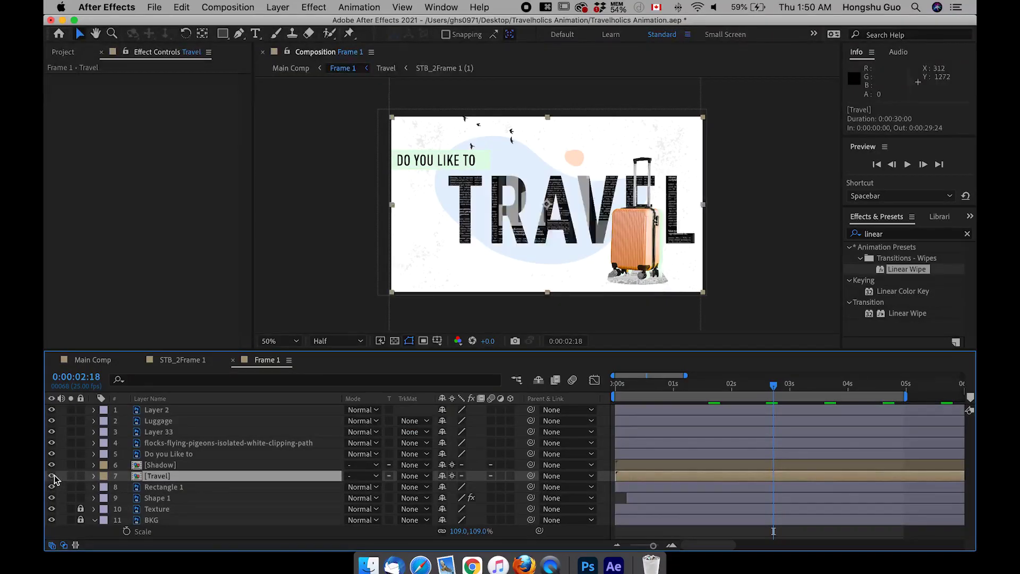
pyautogui.click(53, 477)
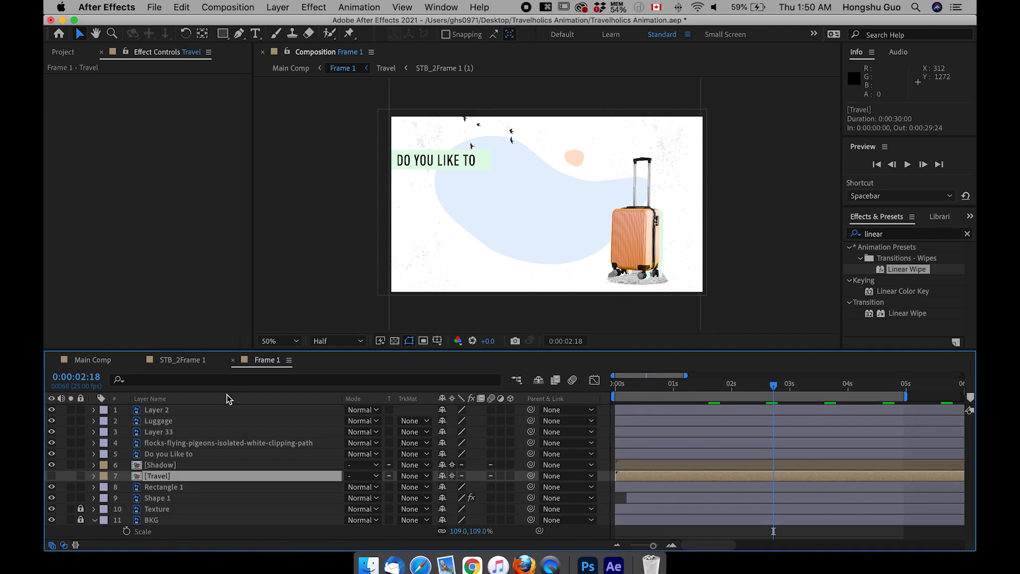
pyautogui.click(52, 477)
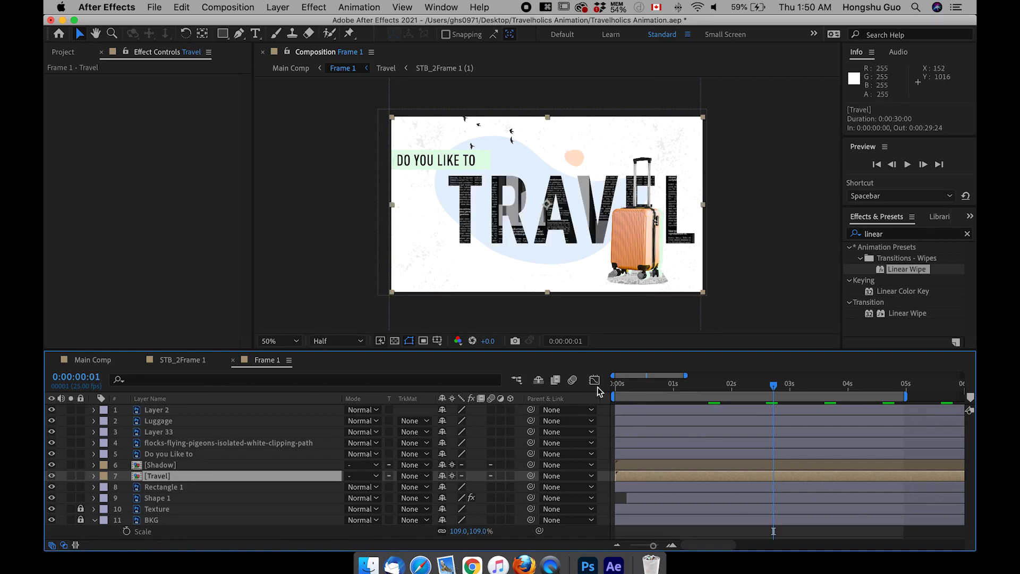
# Step: Go to the first frame, solo the Travel layer and display it over the transparency grid
pyautogui.press('Home')
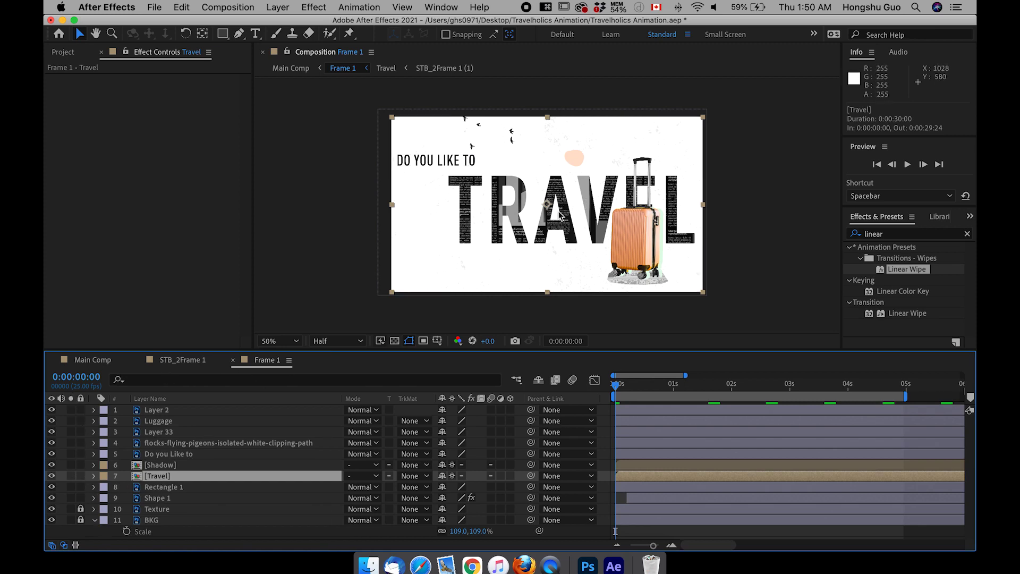
pyautogui.click(74, 477)
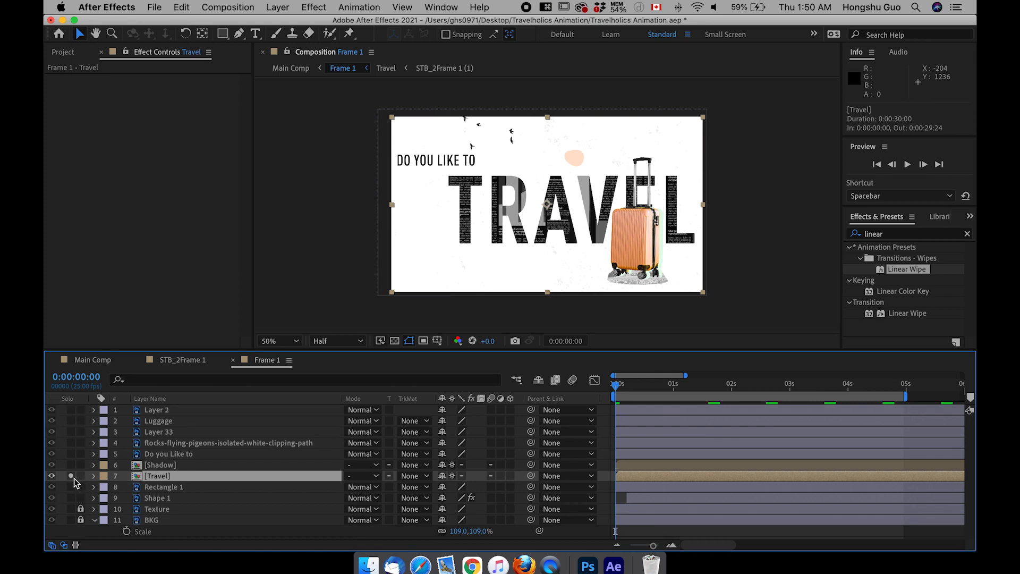
pyautogui.click(394, 341)
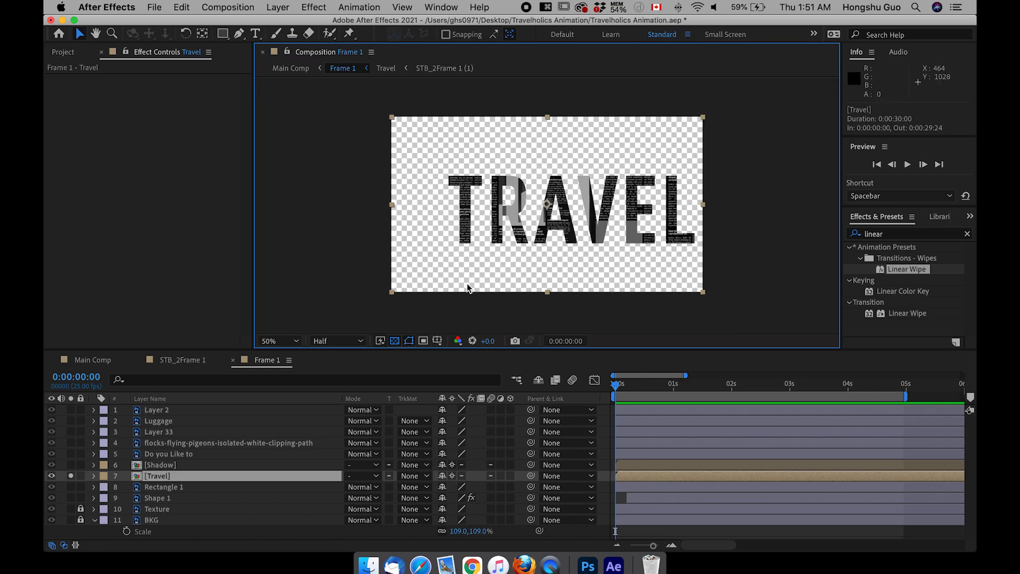
pyautogui.click(394, 341)
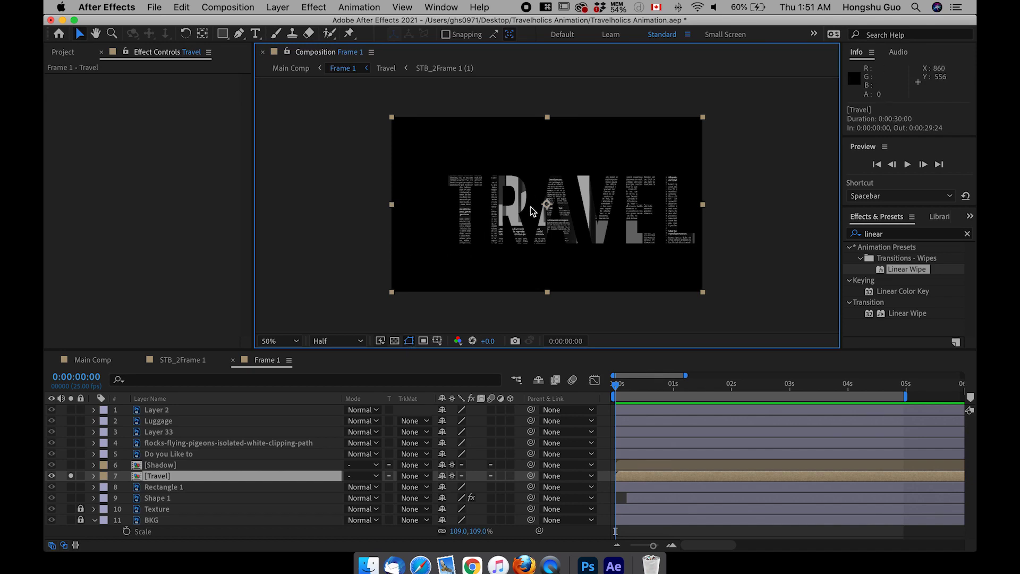
pyautogui.click(394, 340)
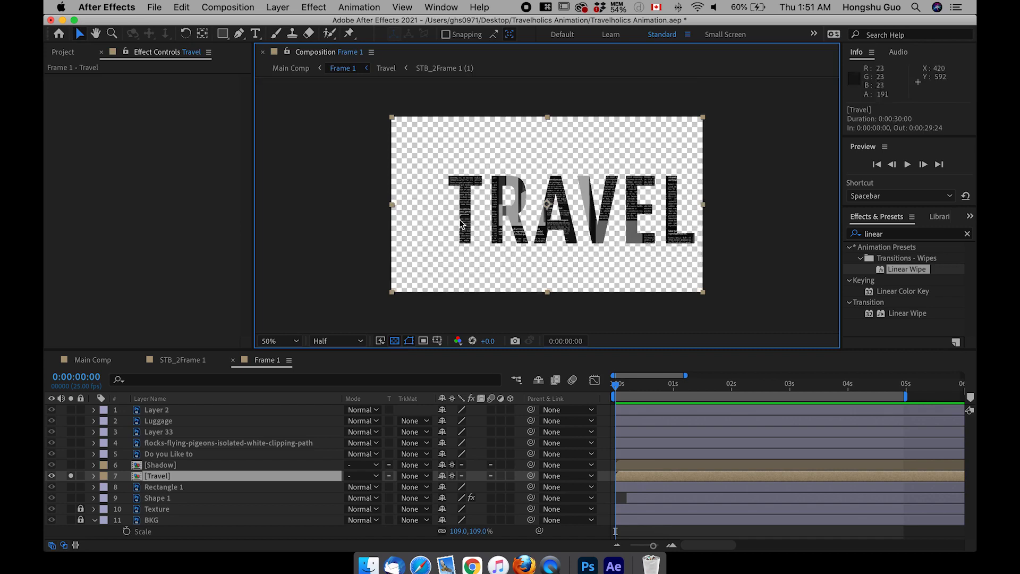
# Step: Duplicate the Travel layer five times so each letter has its own copy
pyautogui.click(153, 479)
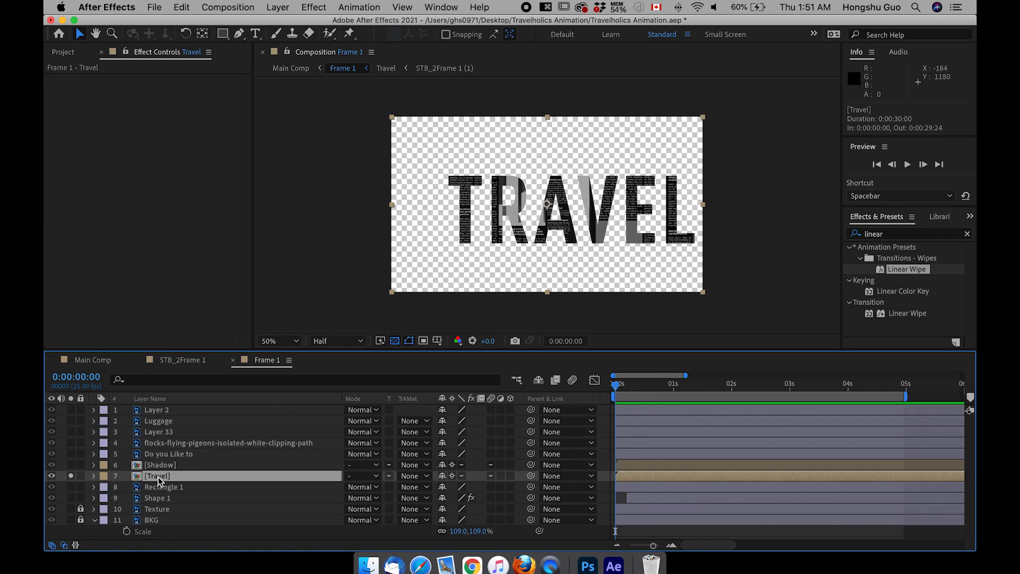
pyautogui.press('super+d')
pyautogui.press('super+d')
pyautogui.press('super+d')
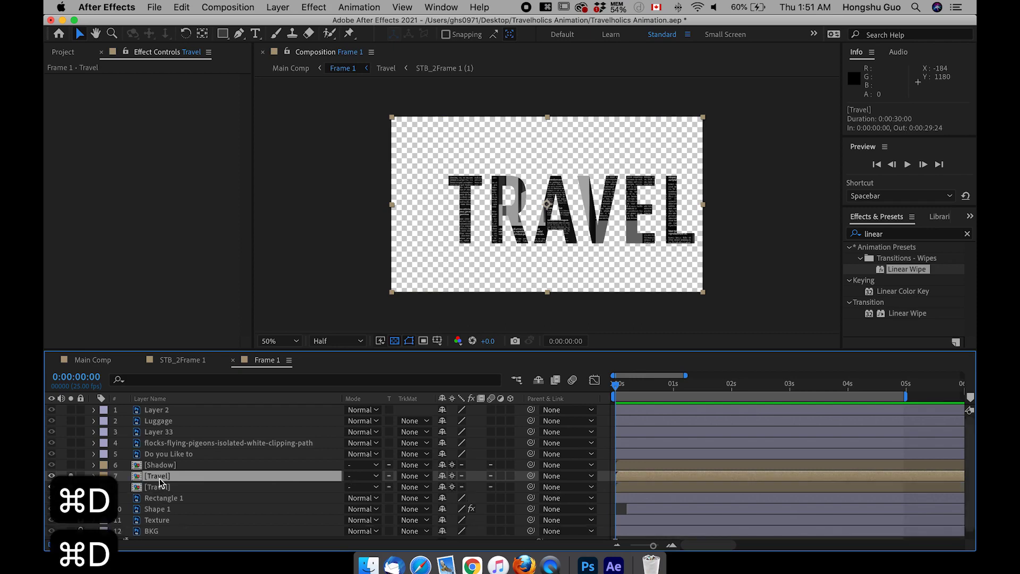
pyautogui.press('super+d')
pyautogui.press('super+d')
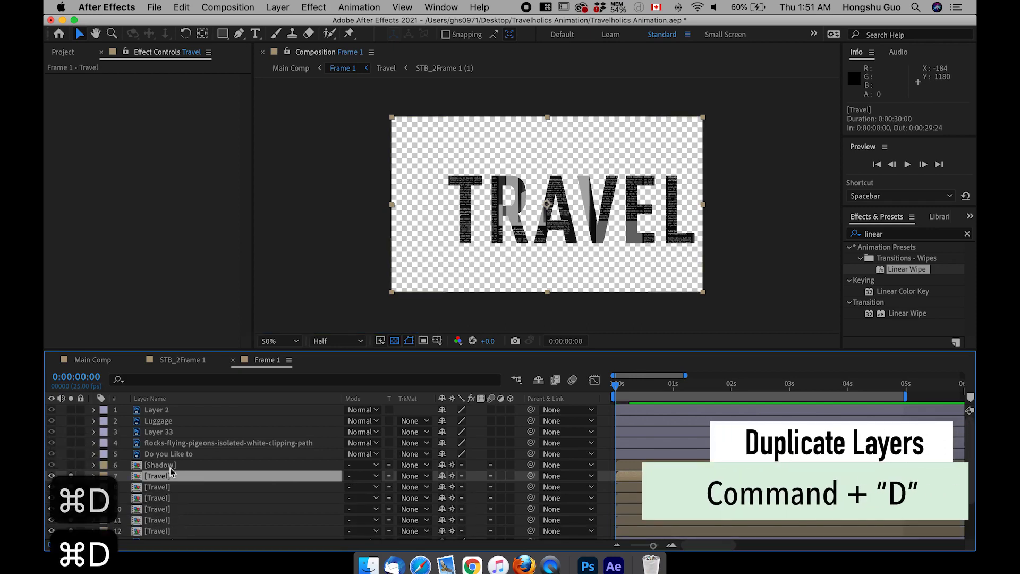
pyautogui.scroll(-2, 175, 518)
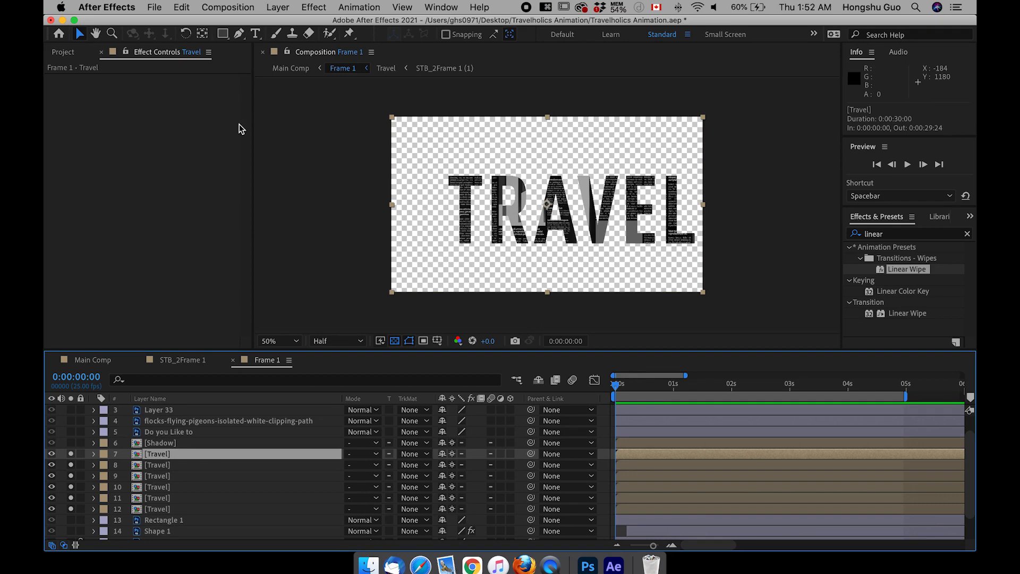
# Step: Draw rectangular masks around the T on layer 7, about 243 × 497 px, and the R on layer 8, about 258 × 467 px
pyautogui.click(223, 34)
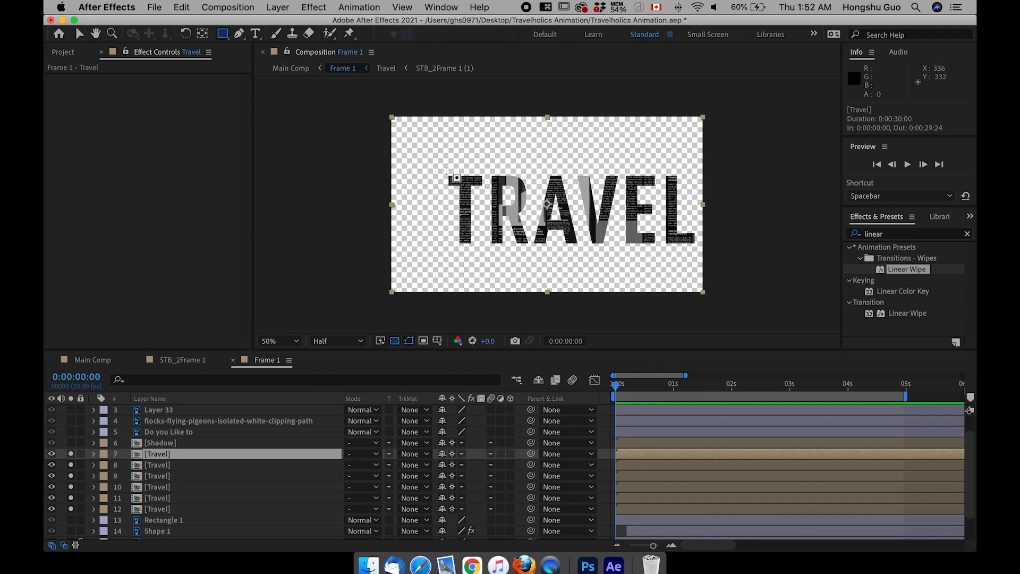
pyautogui.moveTo(443, 167); pyautogui.dragTo(447, 171)
pyautogui.moveTo(482, 223); pyautogui.dragTo(485, 249)
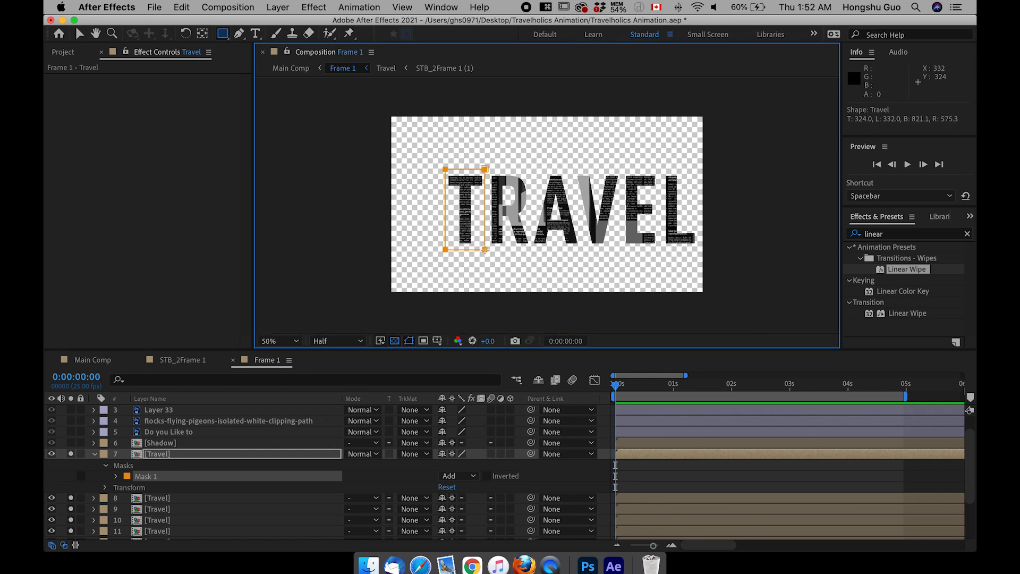
pyautogui.click(93, 454)
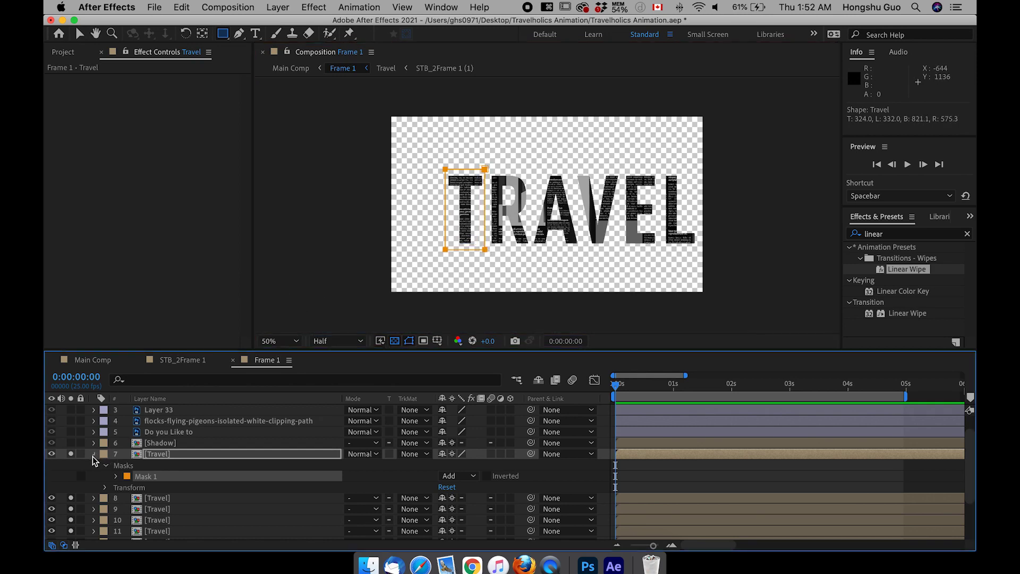
pyautogui.click(156, 466)
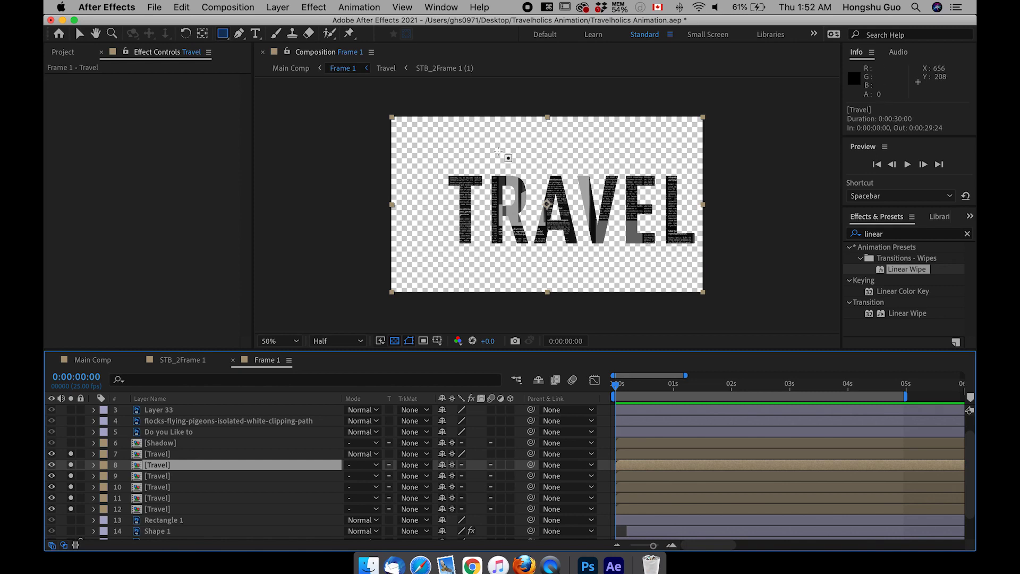
pyautogui.moveTo(489, 171); pyautogui.dragTo(530, 246)
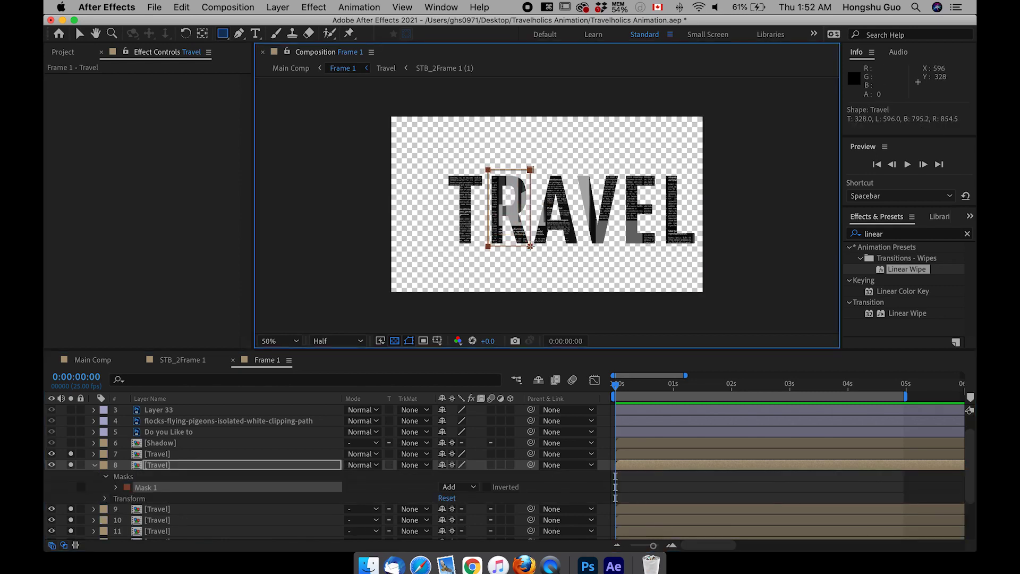
# Step: Mask the A on layer 9 with a rectangle about 289 × 479 px and pull its upper-right vertex inward to exclude the V
pyautogui.click(177, 508)
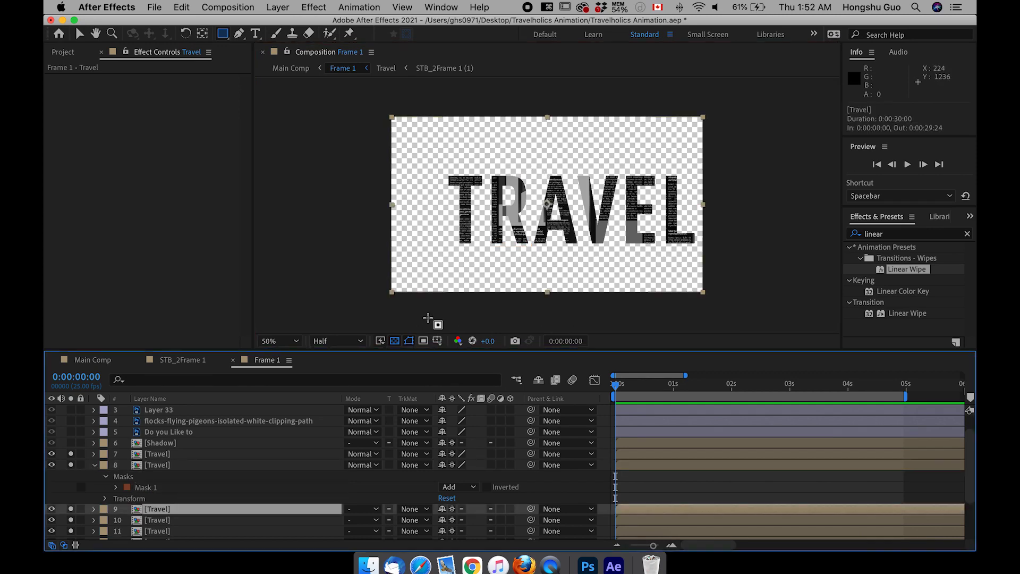
pyautogui.moveTo(533, 170); pyautogui.dragTo(579, 248)
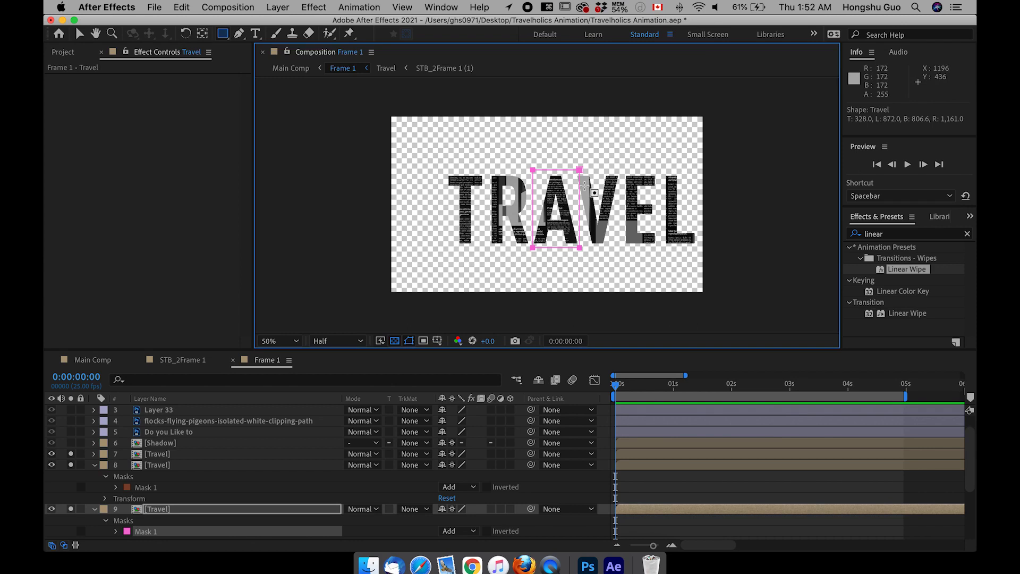
pyautogui.click(172, 510)
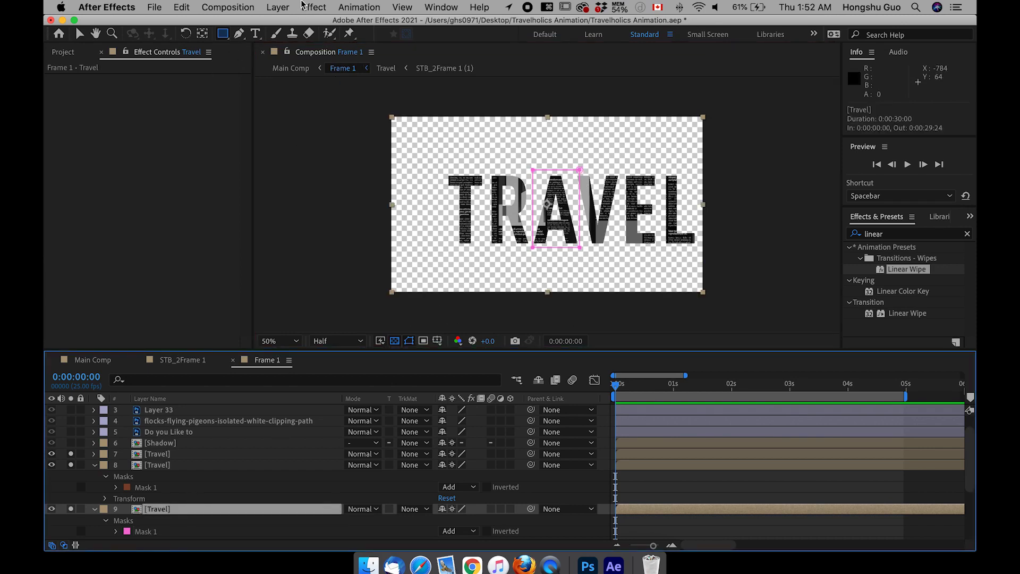
pyautogui.click(80, 34)
pyautogui.moveTo(580, 170); pyautogui.dragTo(570, 172)
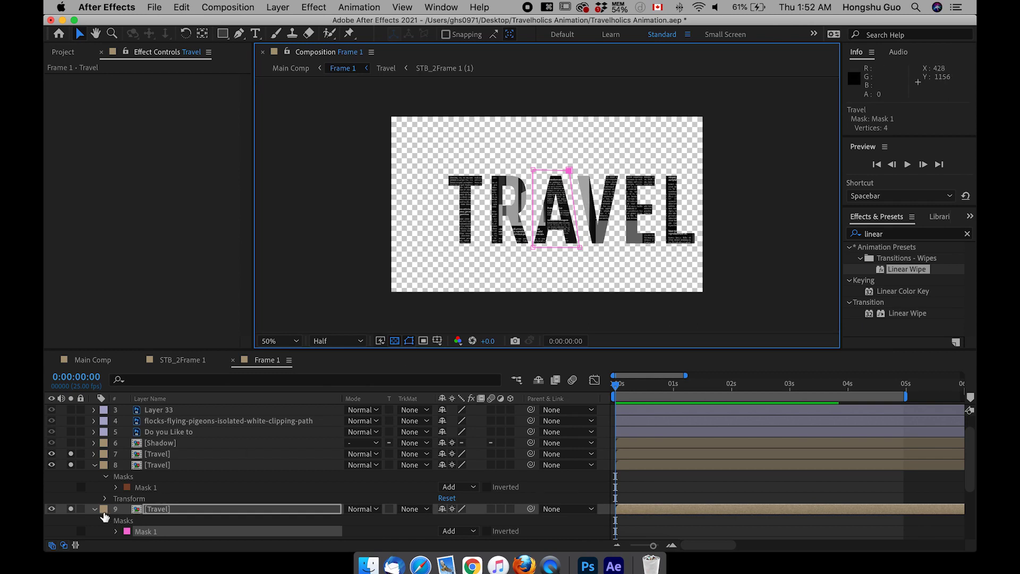
pyautogui.click(99, 512)
# Step: Mask the V on layer 10 with a rectangle about 286 × 494 px and pull its lower-left vertex inward to exclude the A
pyautogui.scroll(-2, 176, 499)
pyautogui.click(169, 531)
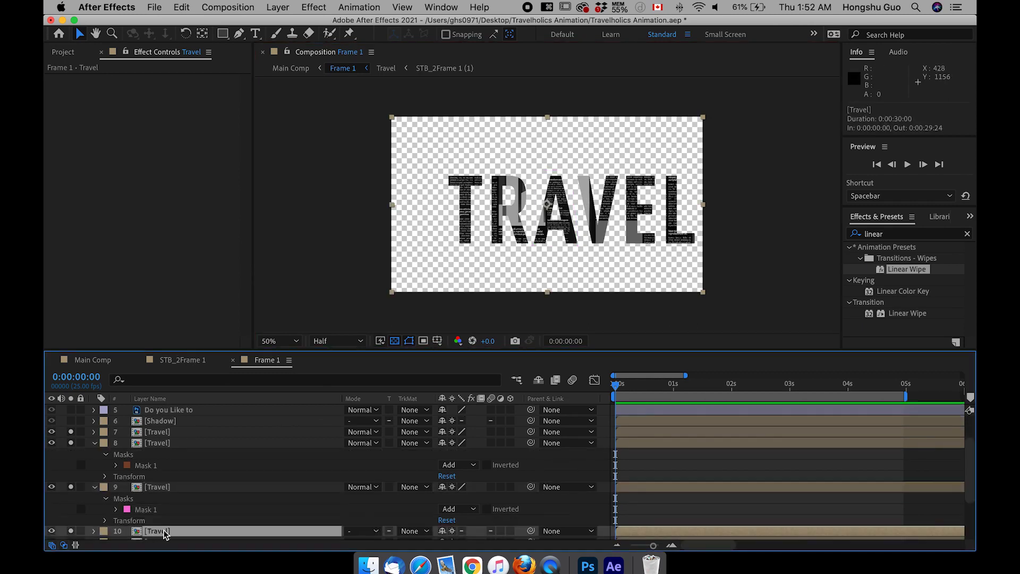
pyautogui.click(222, 32)
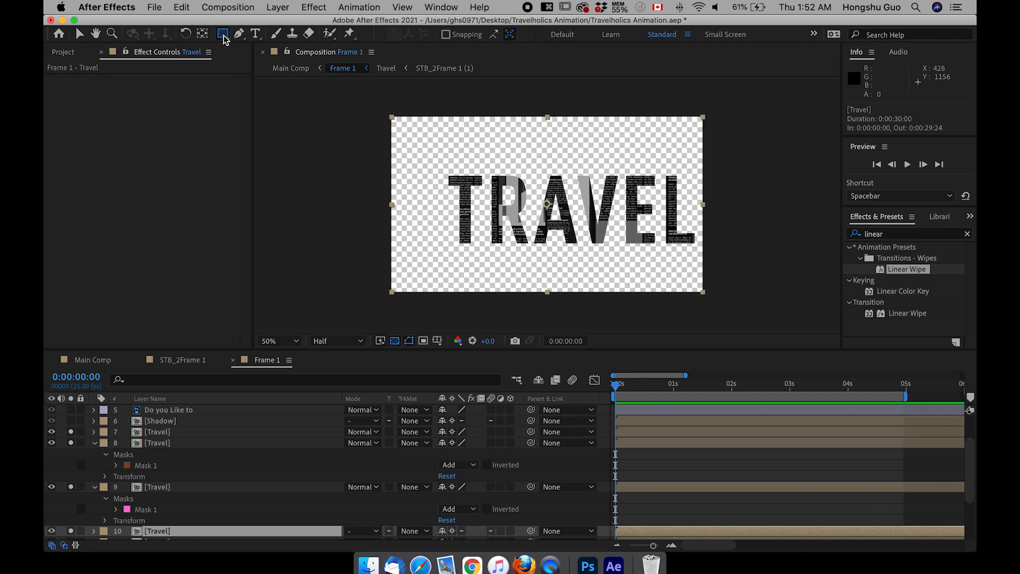
pyautogui.moveTo(576, 170); pyautogui.dragTo(622, 248)
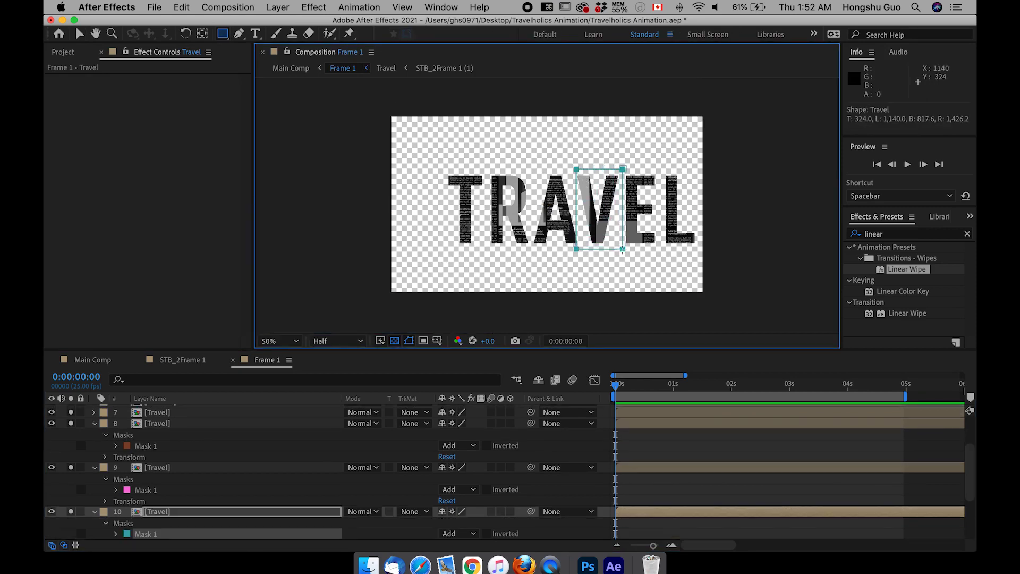
pyautogui.click(80, 33)
pyautogui.moveTo(576, 249); pyautogui.dragTo(585, 255)
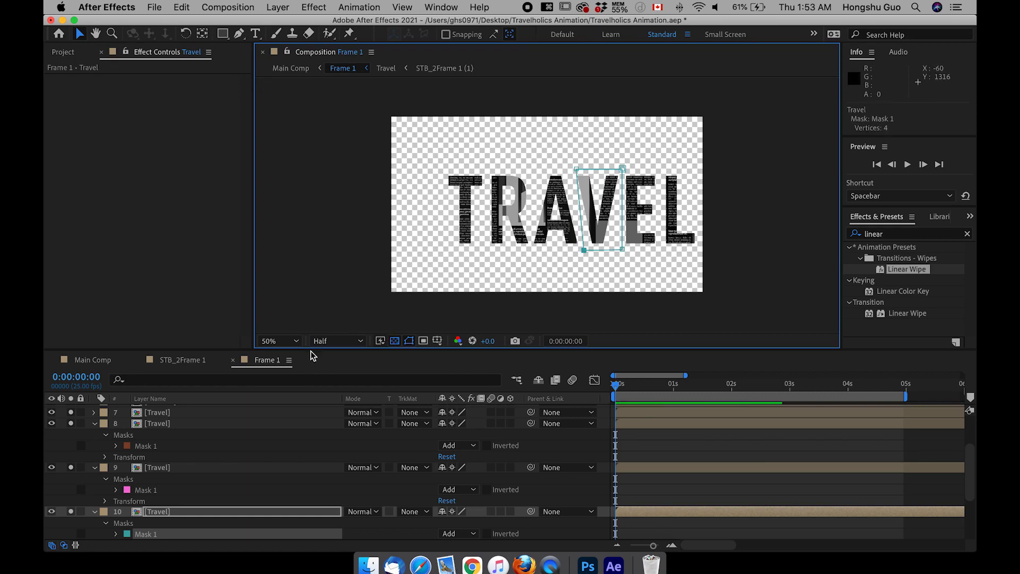
# Step: Draw a rectangular mask about 230 × 486 px around the E on layer 11
pyautogui.scroll(-3, 142, 506)
pyautogui.click(167, 512)
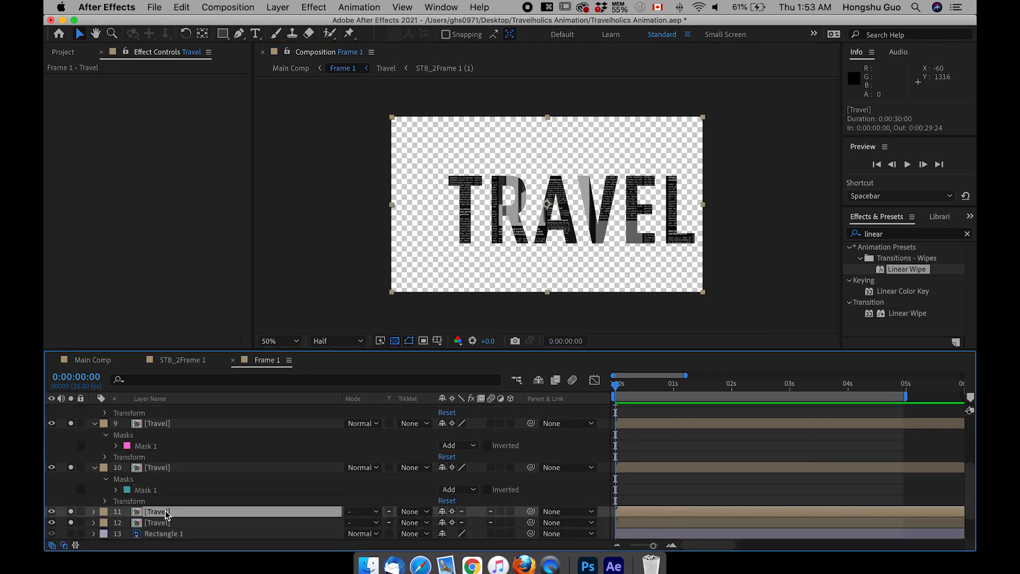
pyautogui.click(222, 33)
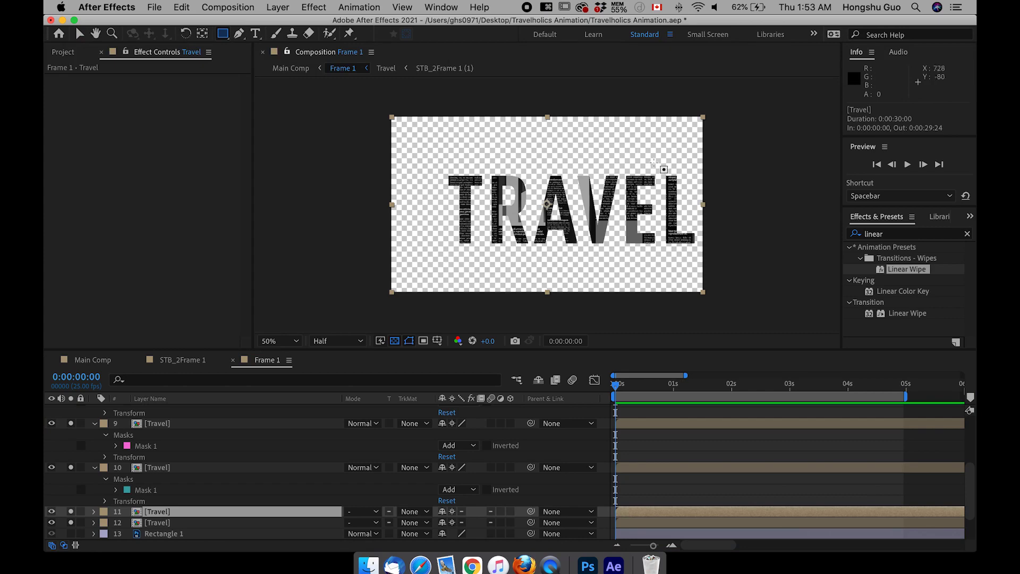
pyautogui.moveTo(622, 170); pyautogui.dragTo(659, 249)
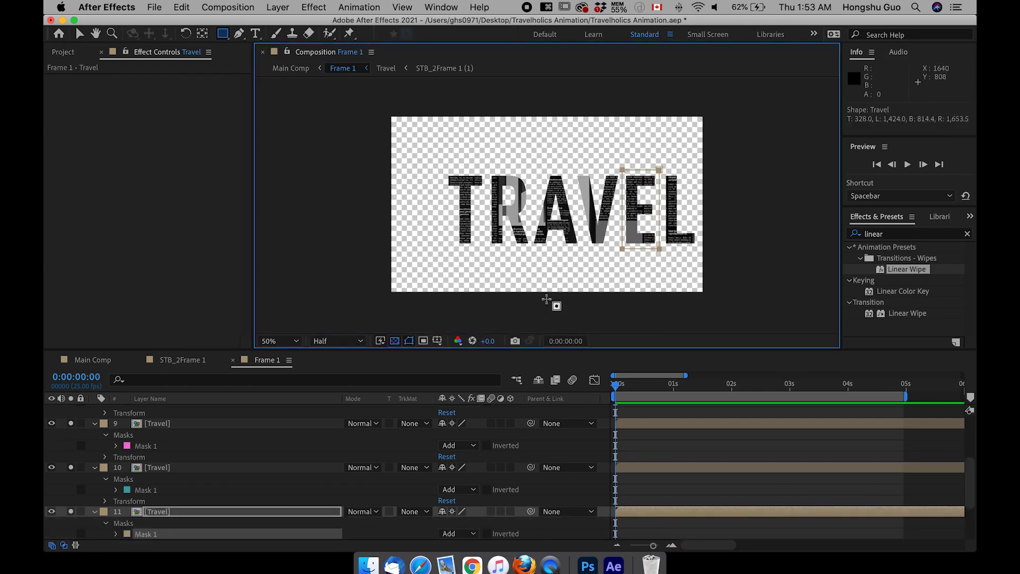
# Step: Draw a rectangular mask around the L on layer 12, the last Travel copy
pyautogui.scroll(2, 682, 155)
pyautogui.hotkey('ctrl', 'Down')
pyautogui.moveTo(644, 129); pyautogui.dragTo(687, 191)
pyautogui.moveTo(709, 242); pyautogui.dragTo(730, 308)
pyautogui.scroll(-2, 731, 308)
# Step: Select all layers and collapse their expanded properties in the timeline
pyautogui.scroll(5, 269, 472)
pyautogui.click(269, 473)
pyautogui.press('super+a')
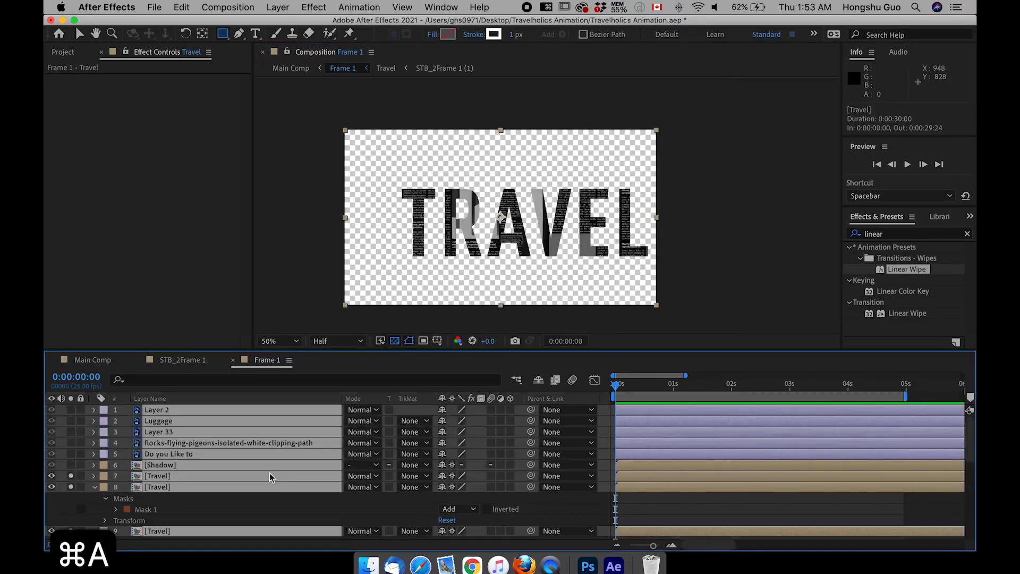
pyautogui.hotkey('ctrl', '`')
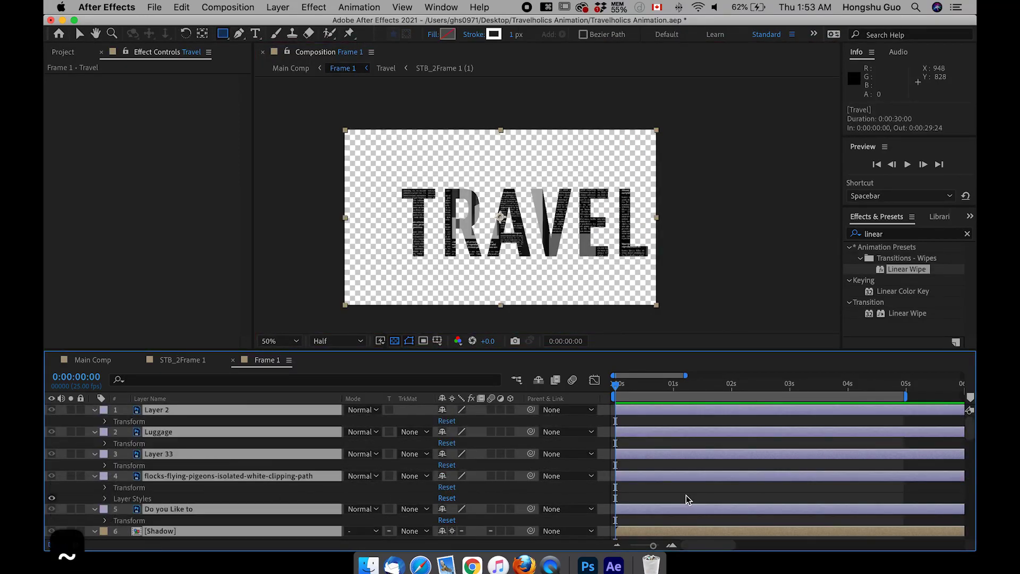
pyautogui.hotkey('ctrl', '`')
pyautogui.press('KP_7')
# Step: Solo each of the six Travel layers in turn to check that its mask isolates a single letter
pyautogui.click(71, 431)
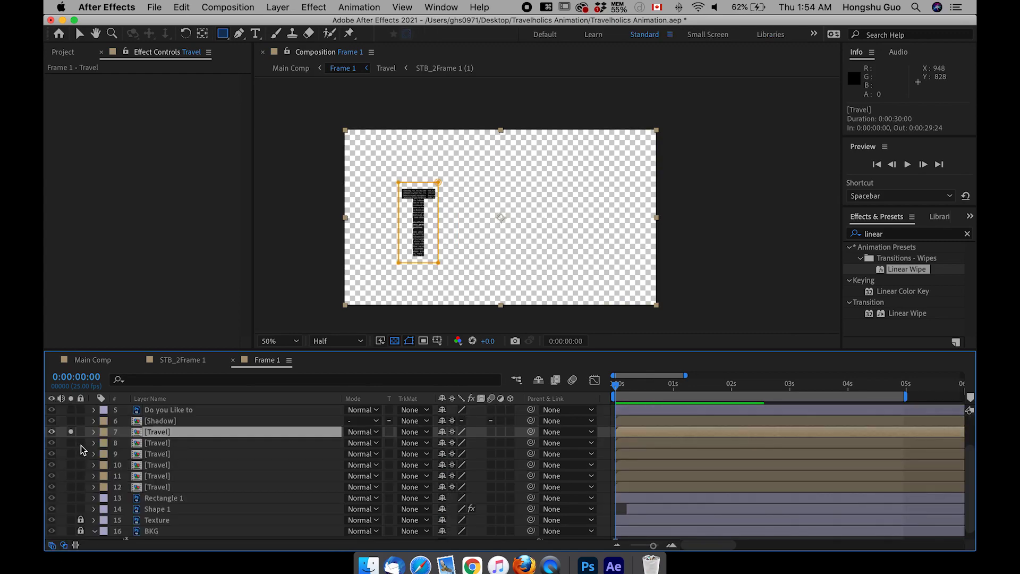
pyautogui.click(166, 445)
pyautogui.click(71, 431)
pyautogui.click(71, 443)
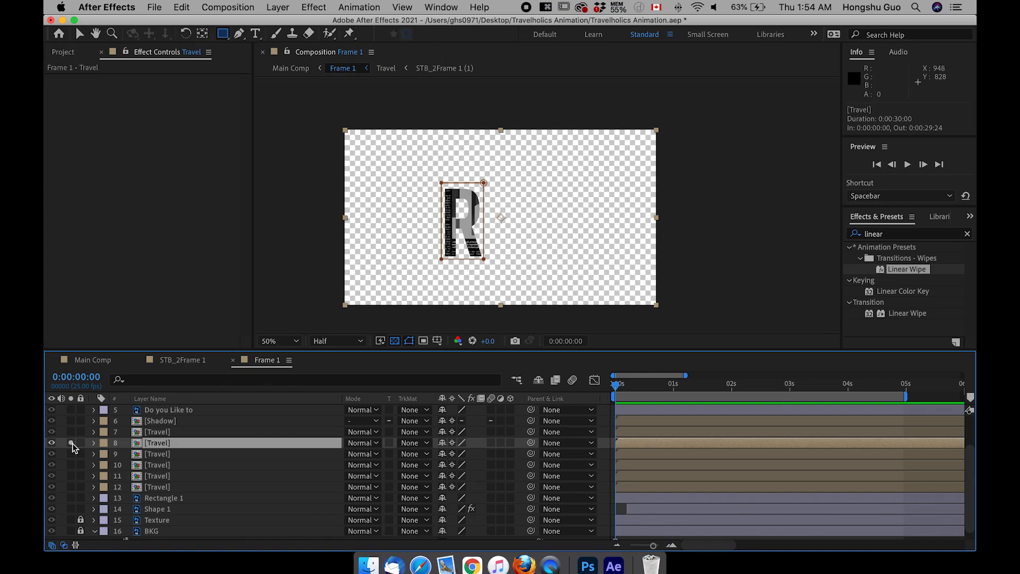
pyautogui.click(70, 442)
pyautogui.click(71, 454)
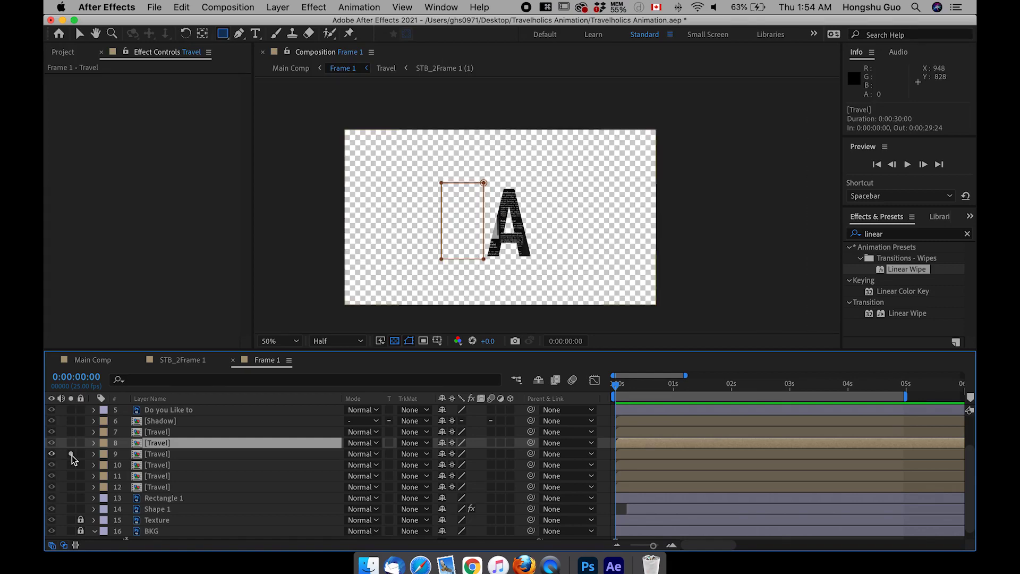
pyautogui.click(71, 453)
pyautogui.click(70, 465)
pyautogui.click(71, 465)
pyautogui.click(71, 475)
pyautogui.click(71, 476)
pyautogui.click(71, 486)
pyautogui.click(71, 486)
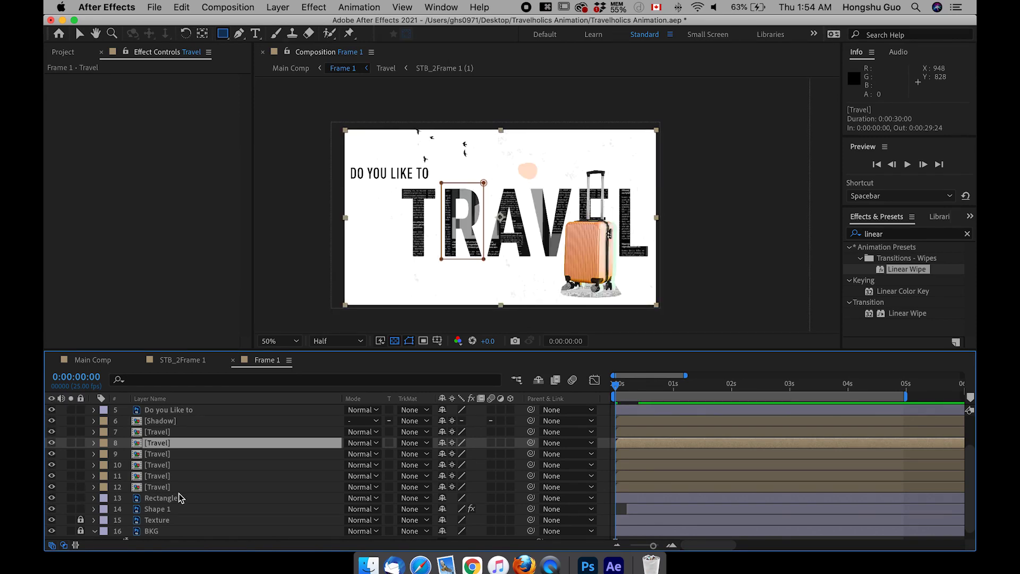
# Step: Solo and select all six Travel layers, layers 7 to 12, and reveal their Position properties
pyautogui.click(179, 486)
pyautogui.keyDown('shift'); pyautogui.click(170, 431); pyautogui.keyUp('shift')
pyautogui.press('p')
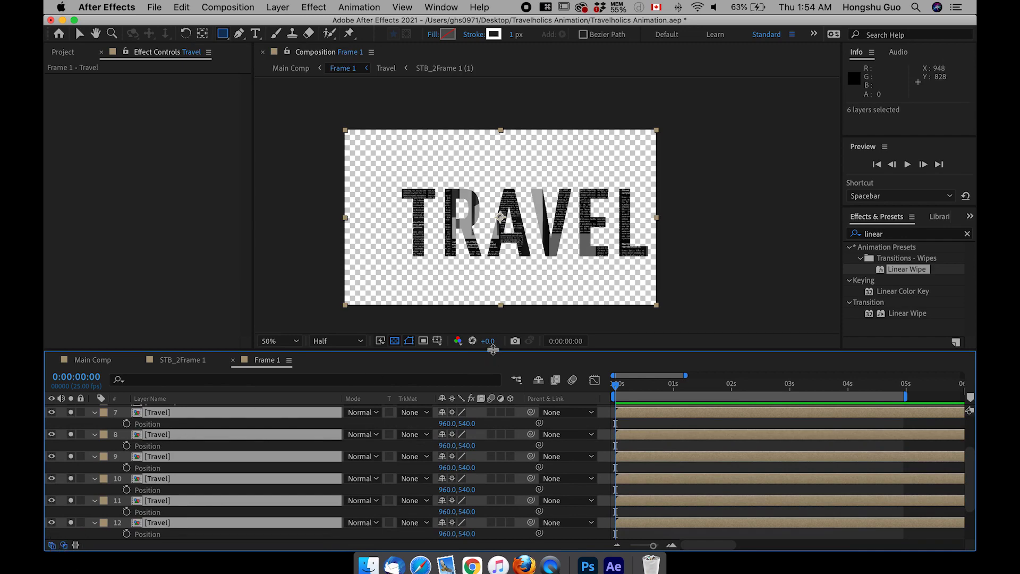
# Step: Move the anchor point of Travel layer 7 to the centre of the letter T, giving it more timeline room first
pyautogui.moveTo(492, 349); pyautogui.dragTo(493, 299)
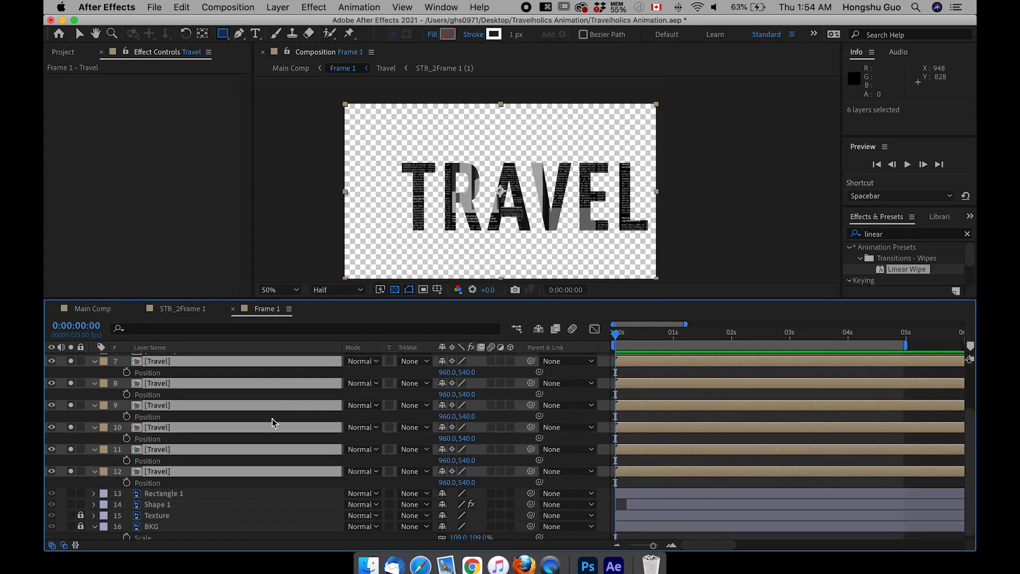
pyautogui.scroll(1, 252, 432)
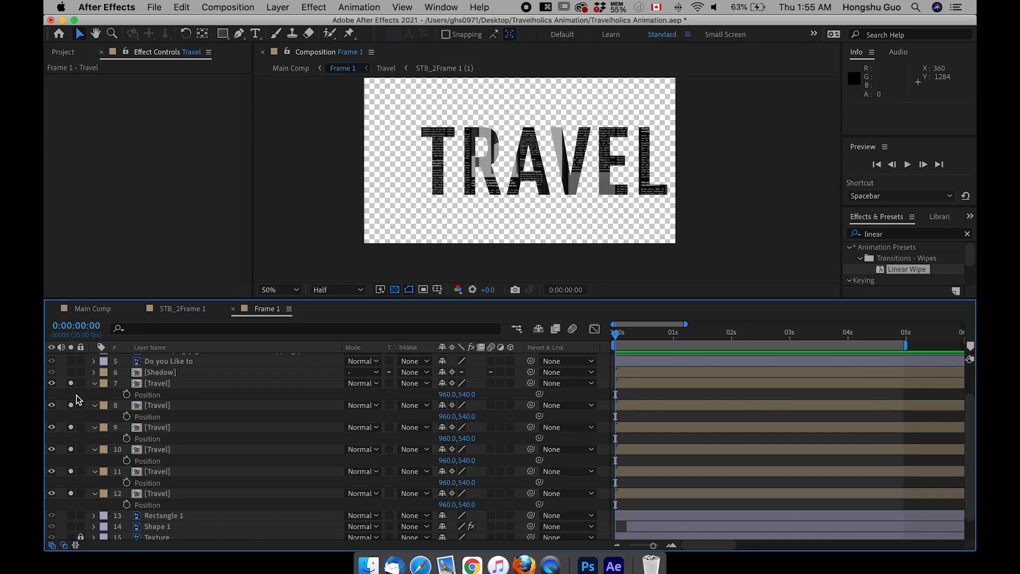
pyautogui.click(161, 383)
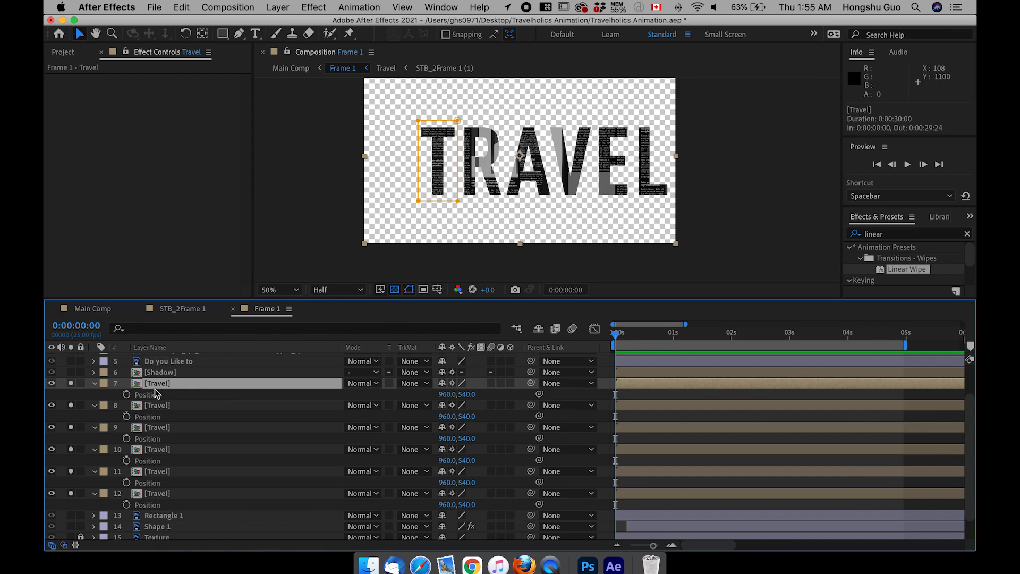
pyautogui.click(202, 34)
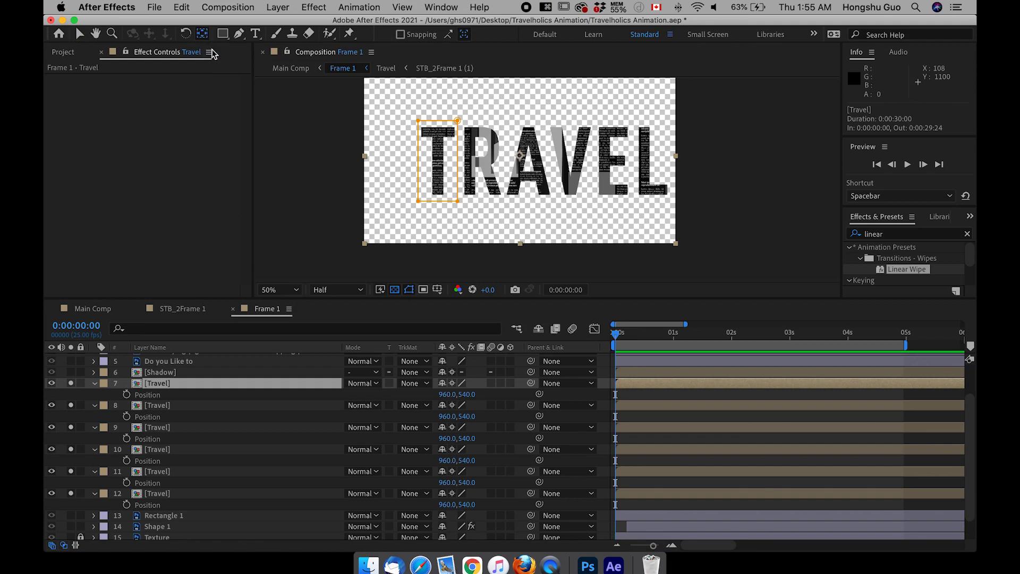
pyautogui.moveTo(476, 164); pyautogui.dragTo(437, 163)
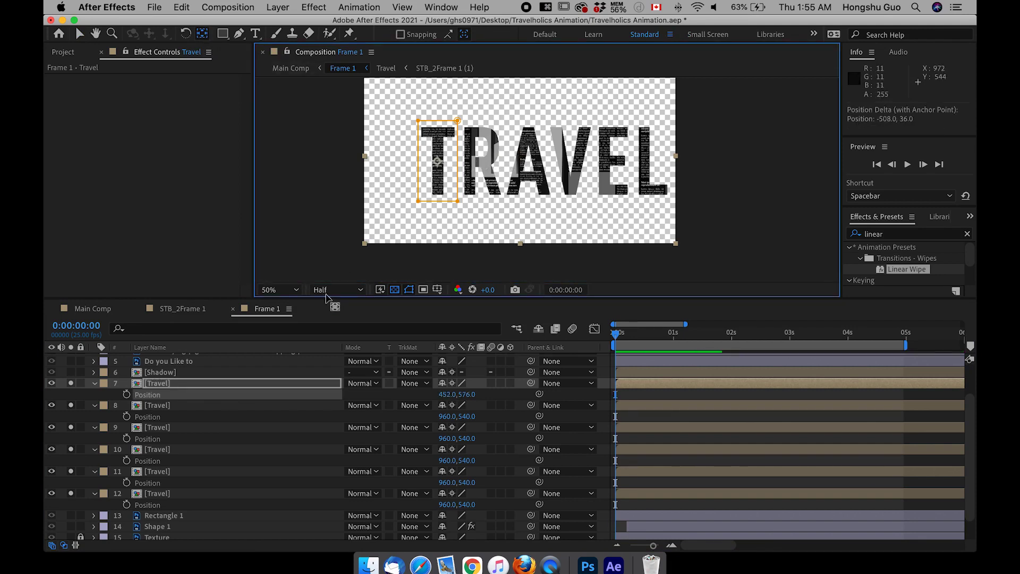
# Step: Reveal the Rotation of layer 7, try rotating the T around its anchor point, and undo the rotation
pyautogui.click(170, 384)
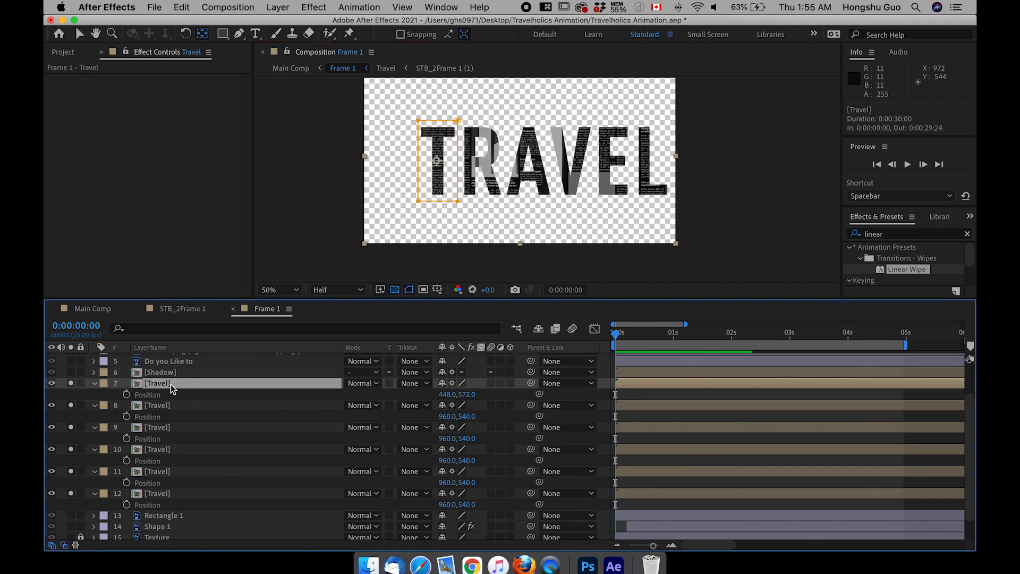
pyautogui.press('r')
pyautogui.click(461, 394)
pyautogui.moveTo(461, 394); pyautogui.dragTo(465, 394)
pyautogui.press('super+z')
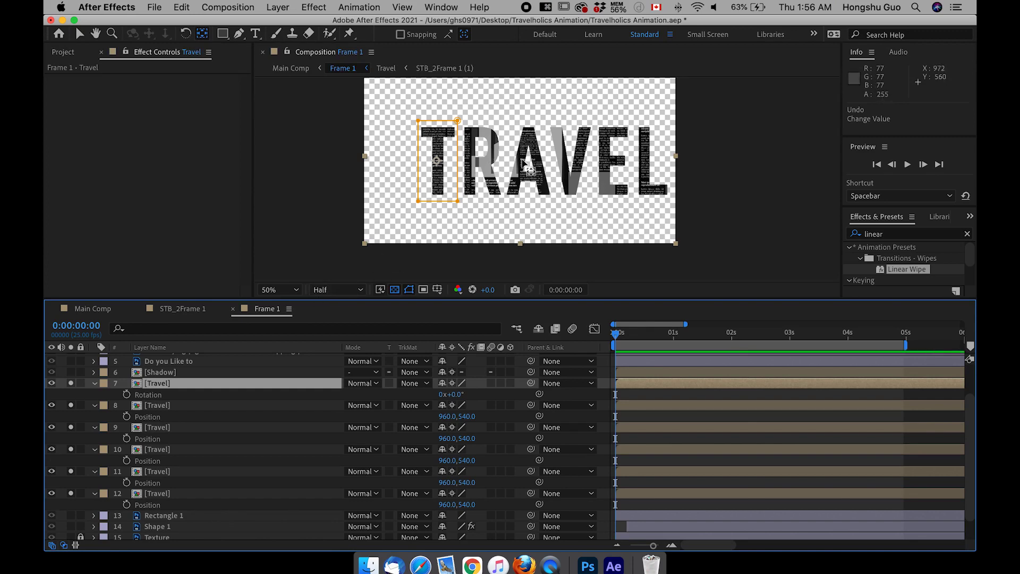
# Step: Centre the anchor points of layers 8 and 9 on the letters R and A respectively
pyautogui.click(179, 402)
pyautogui.moveTo(490, 165); pyautogui.dragTo(486, 166)
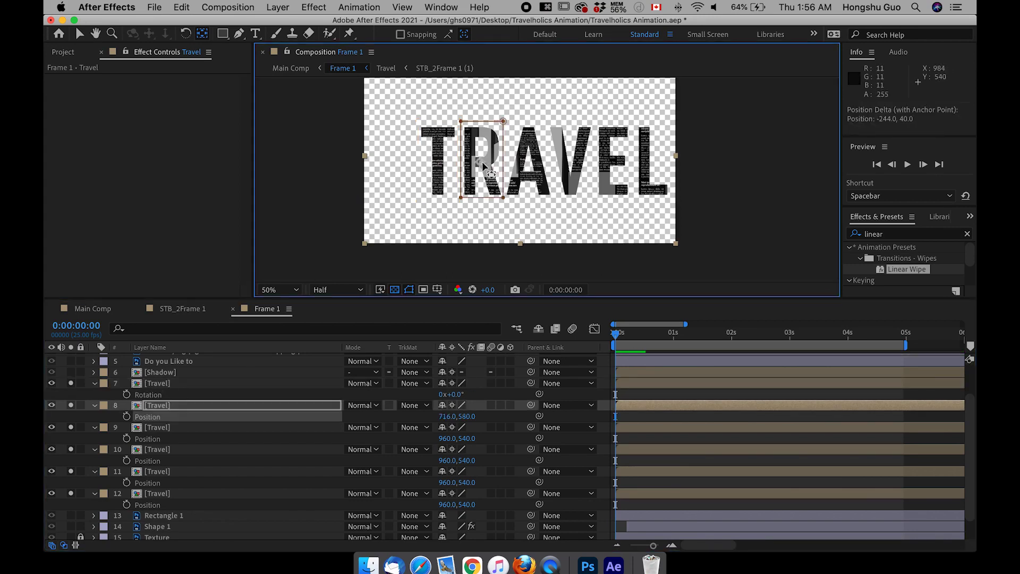
pyautogui.moveTo(482, 161); pyautogui.dragTo(478, 166)
pyautogui.click(159, 427)
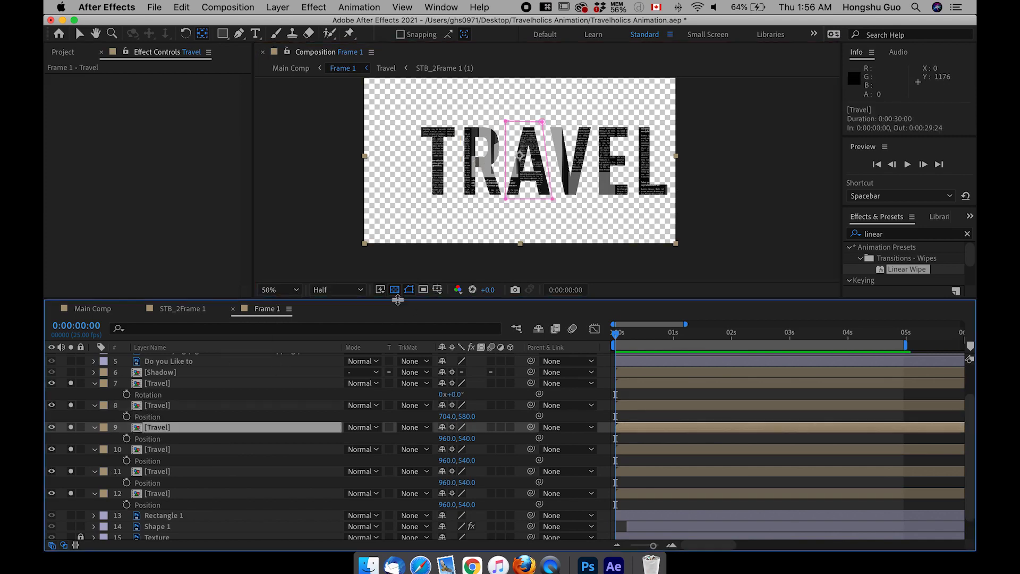
pyautogui.moveTo(521, 161); pyautogui.dragTo(533, 169)
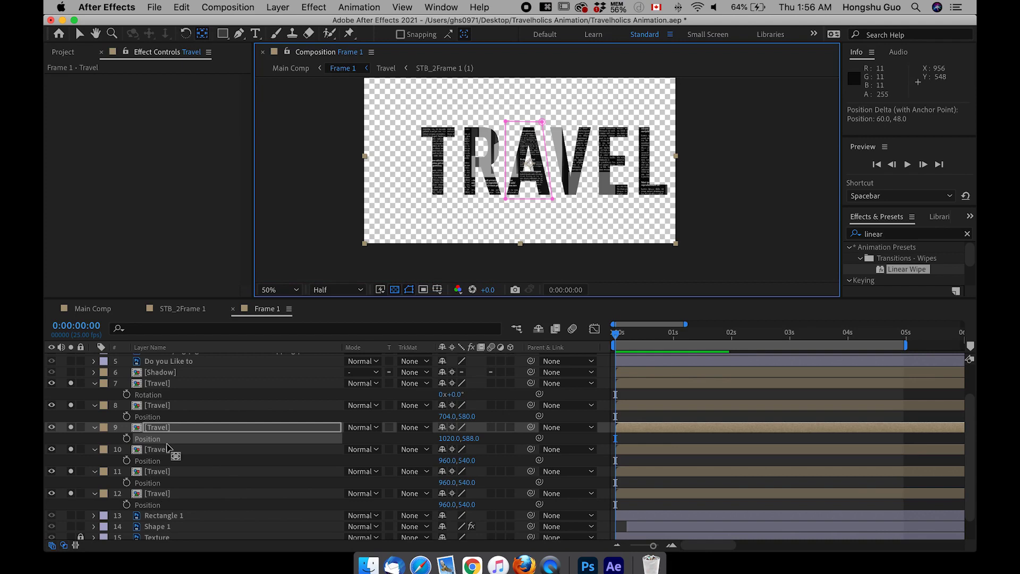
# Step: Try to centre the anchor point of layer 10 on the letter V
pyautogui.click(166, 450)
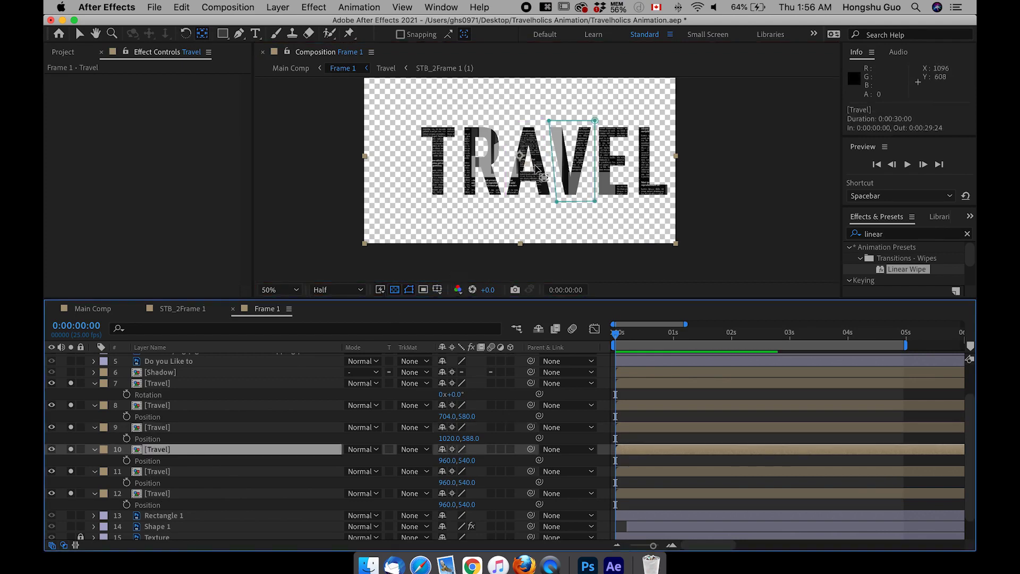
pyautogui.moveTo(549, 161); pyautogui.dragTo(574, 160)
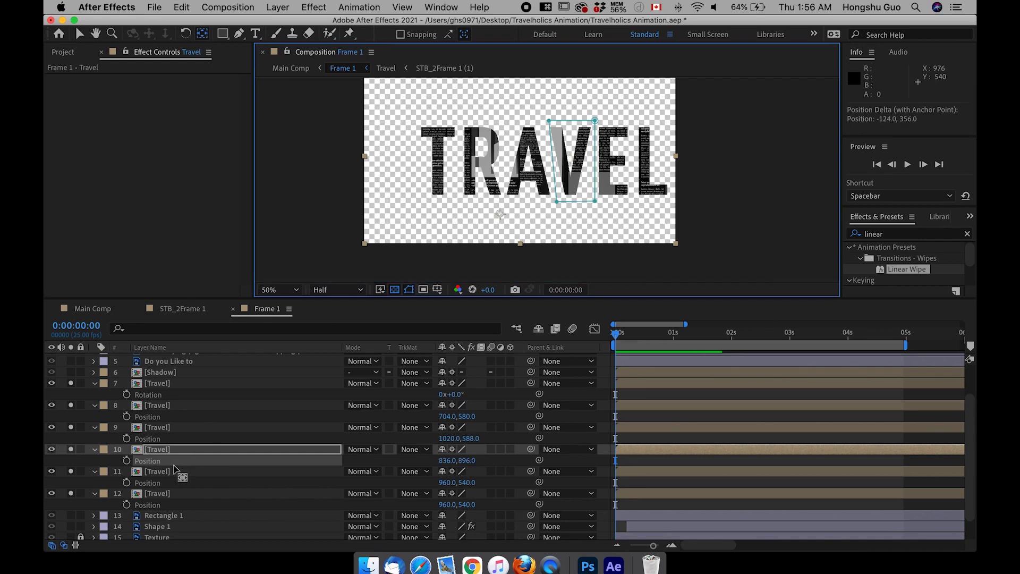
# Step: Place the anchor points of layers 11 and 12 on the letters E and L respectively
pyautogui.click(173, 471)
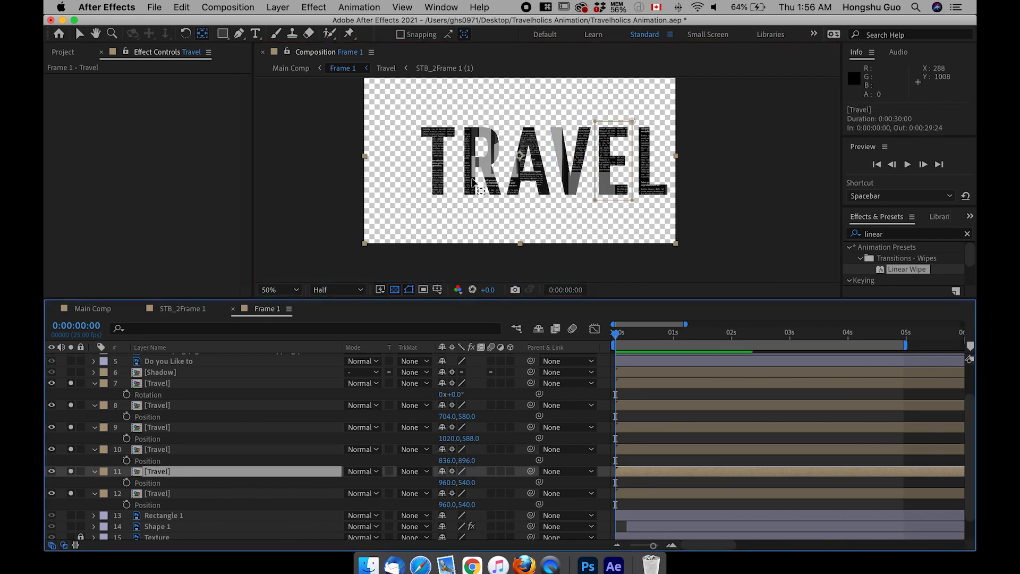
pyautogui.moveTo(520, 153); pyautogui.dragTo(615, 160)
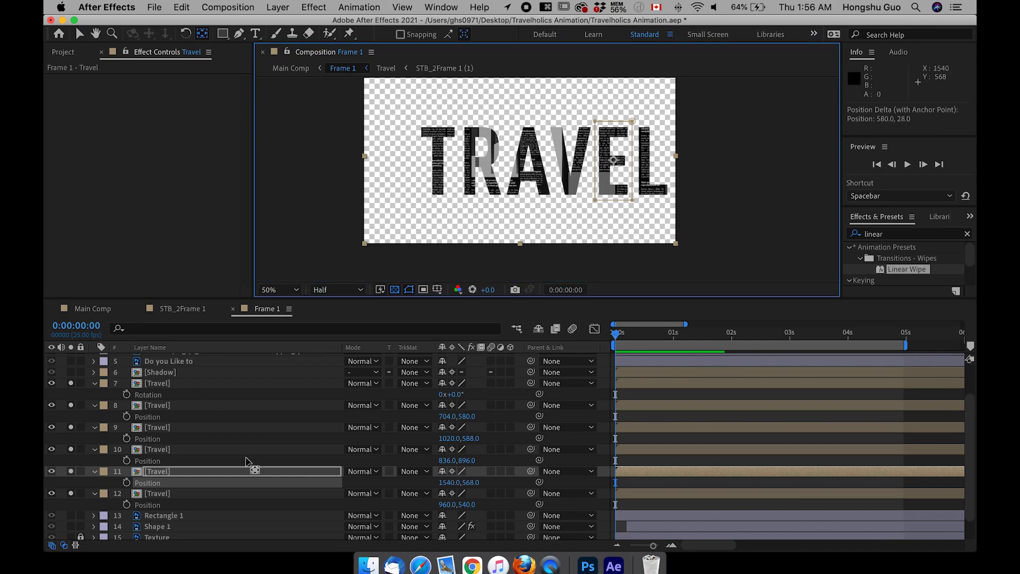
pyautogui.click(165, 494)
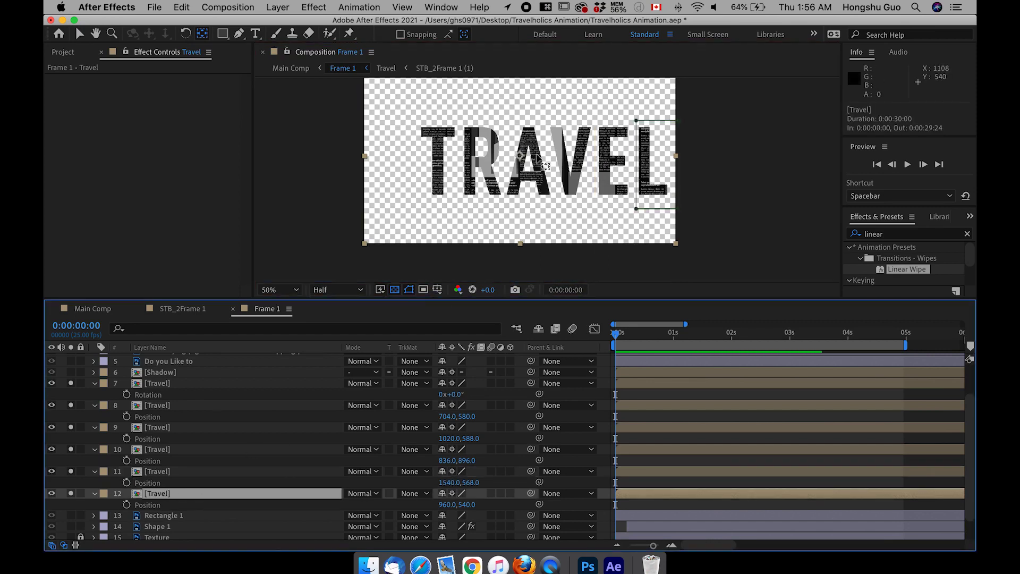
pyautogui.moveTo(538, 158); pyautogui.dragTo(640, 165)
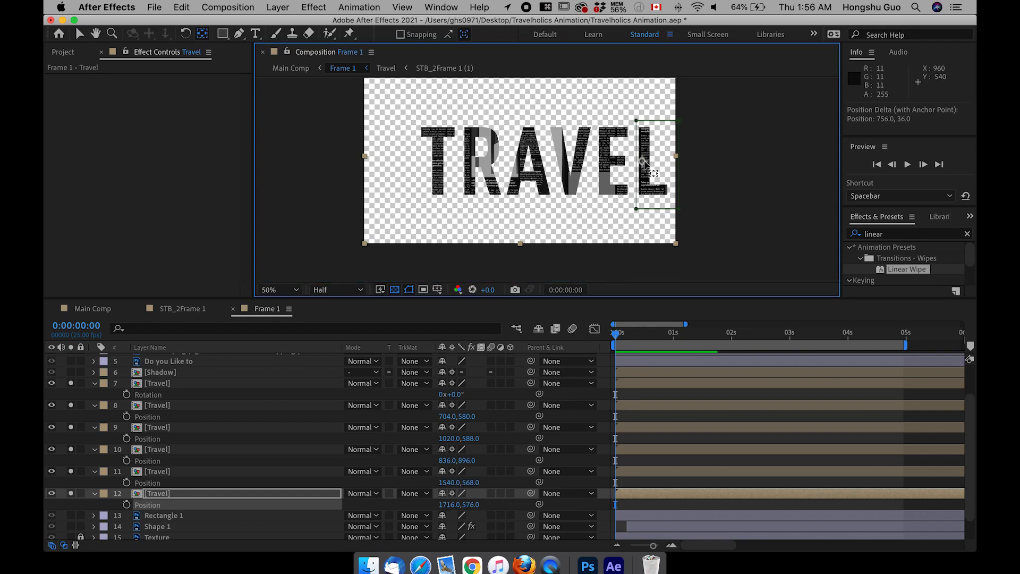
pyautogui.moveTo(645, 162); pyautogui.dragTo(649, 162)
# Step: Add Position keyframes at 0:00:02:00 to all six Travel layers, layers 7 to 12
pyautogui.click(617, 338)
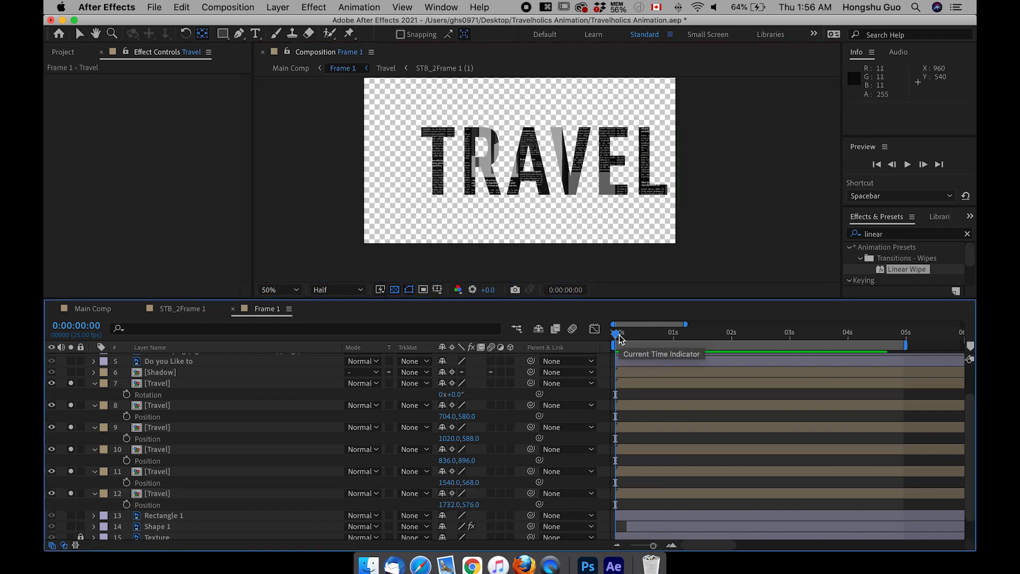
pyautogui.moveTo(617, 338); pyautogui.dragTo(631, 339)
pyautogui.moveTo(697, 337); pyautogui.dragTo(734, 339)
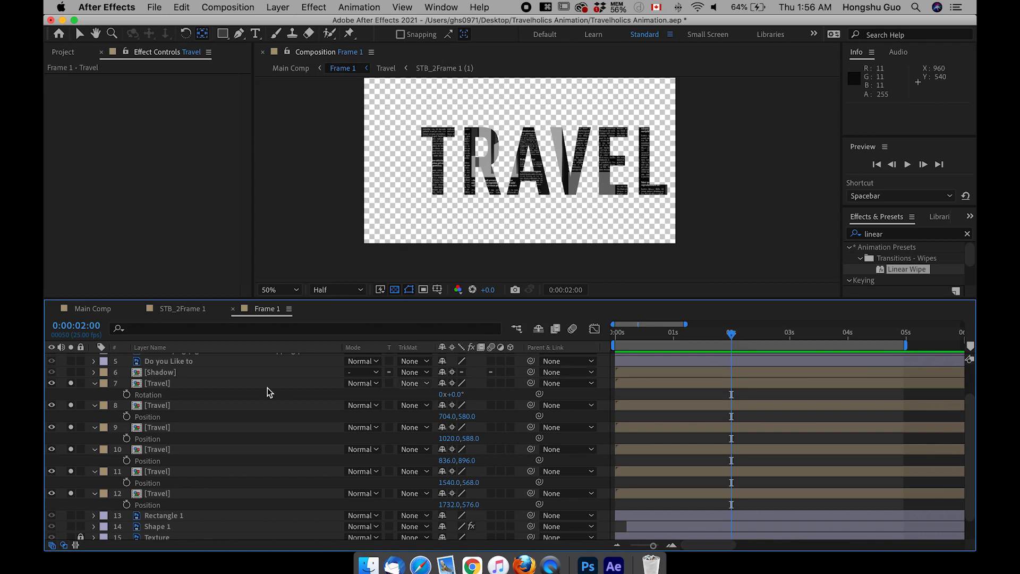
pyautogui.click(153, 385)
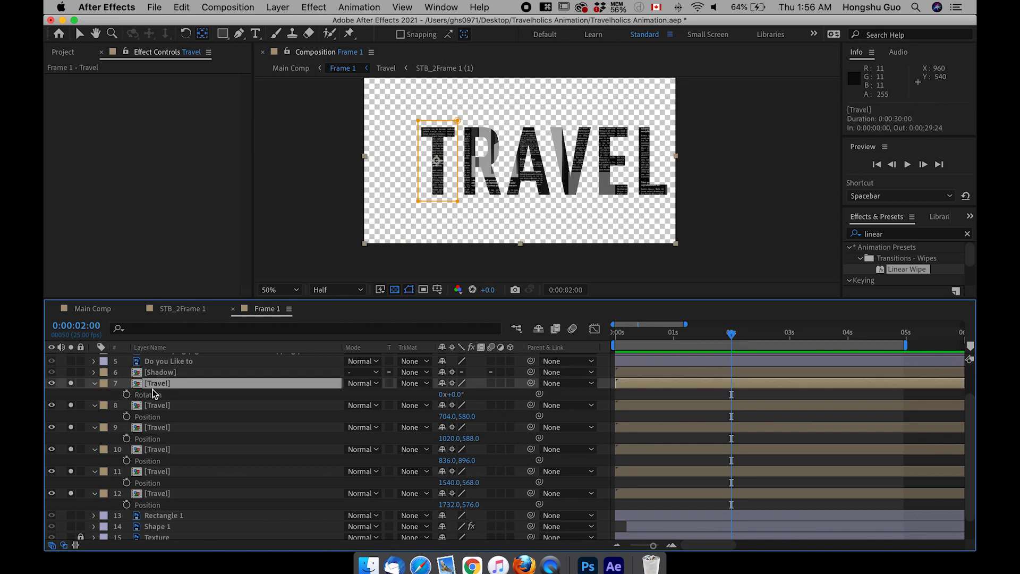
pyautogui.keyDown('shift'); pyautogui.click(151, 494); pyautogui.keyUp('shift')
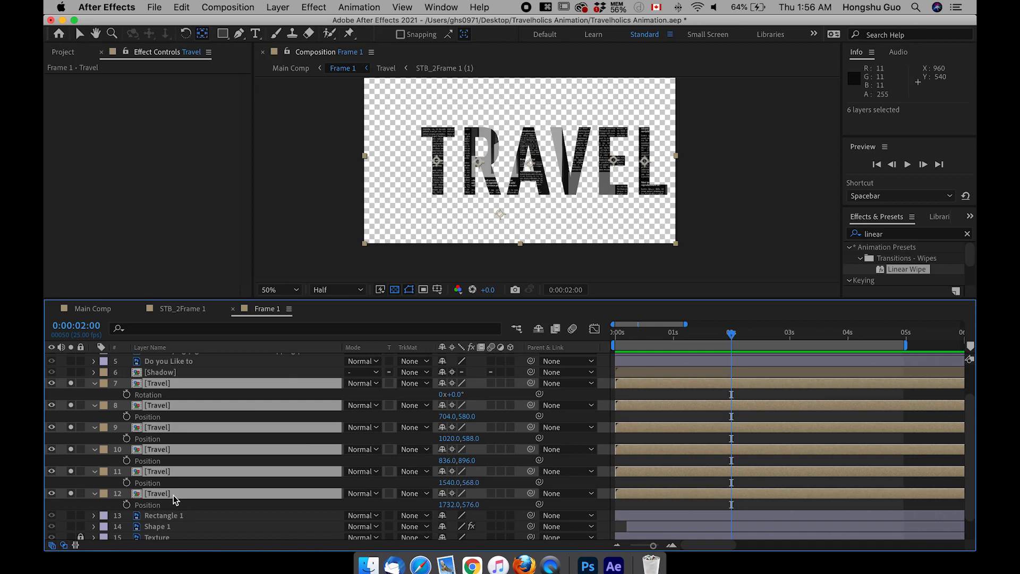
pyautogui.press('p')
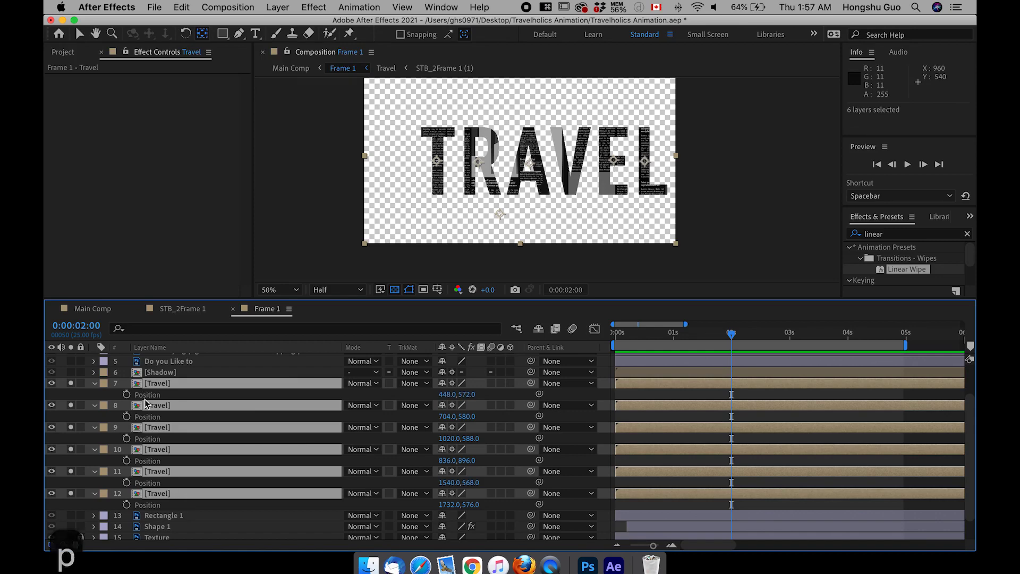
pyautogui.click(126, 394)
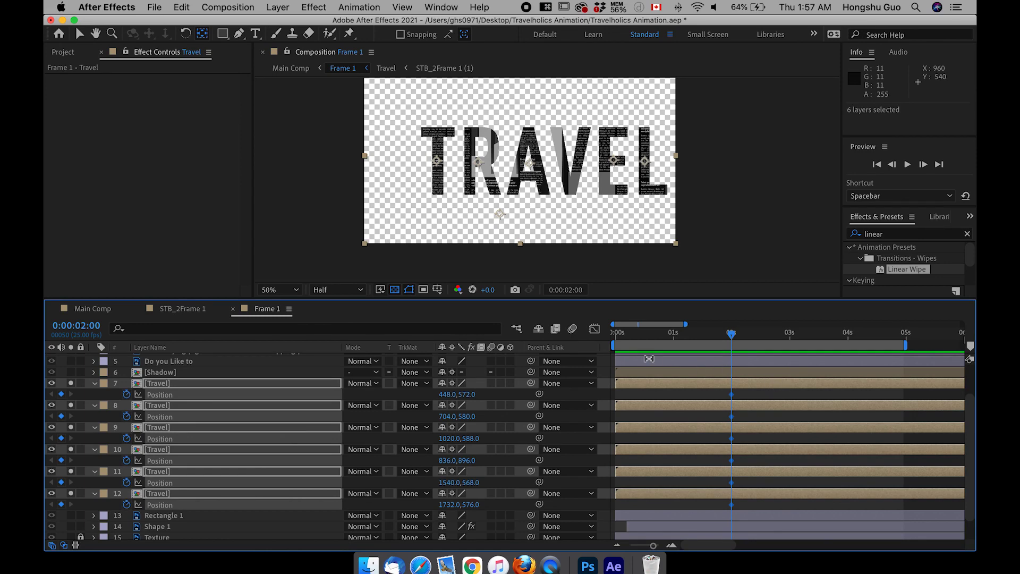
# Step: At 0:00:00:00, move the T, R and A below the frame to about -180,1252, 484,1376 and 1332,1388
pyautogui.click(613, 335)
pyautogui.click(625, 385)
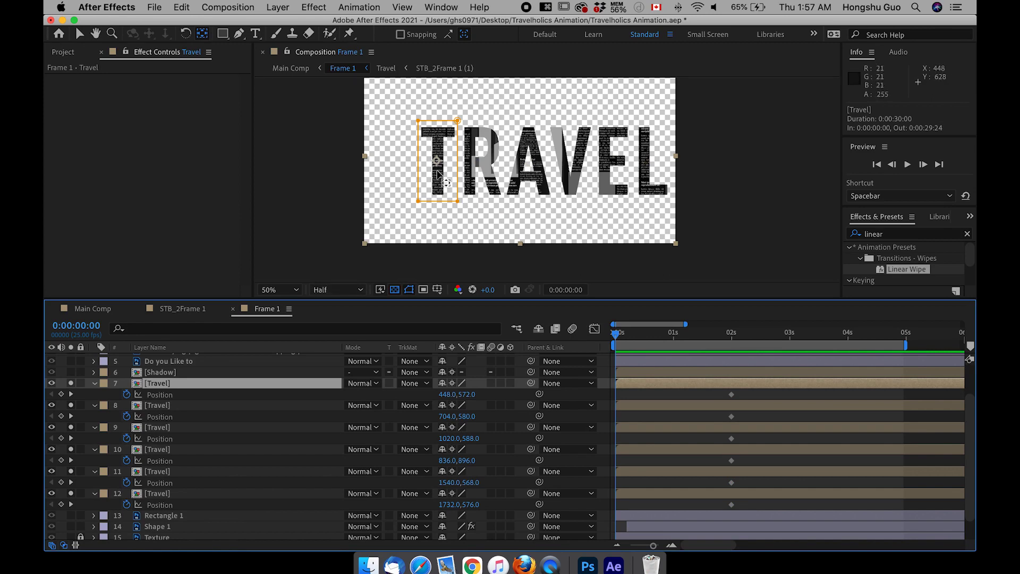
pyautogui.press('v')
pyautogui.moveTo(420, 178); pyautogui.dragTo(317, 289)
pyautogui.click(180, 407)
pyautogui.moveTo(479, 190); pyautogui.dragTo(446, 298)
pyautogui.click(176, 427)
pyautogui.moveTo(538, 175); pyautogui.dragTo(591, 343)
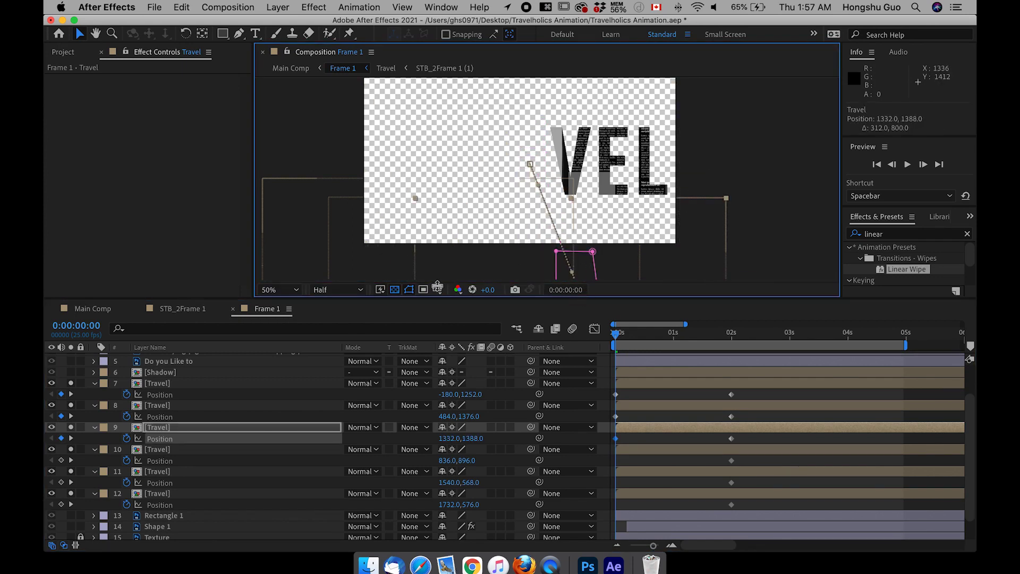
# Step: Try to move the anchor point of layer 10 onto the V at 0:00:00:00, and undo the move
pyautogui.click(151, 451)
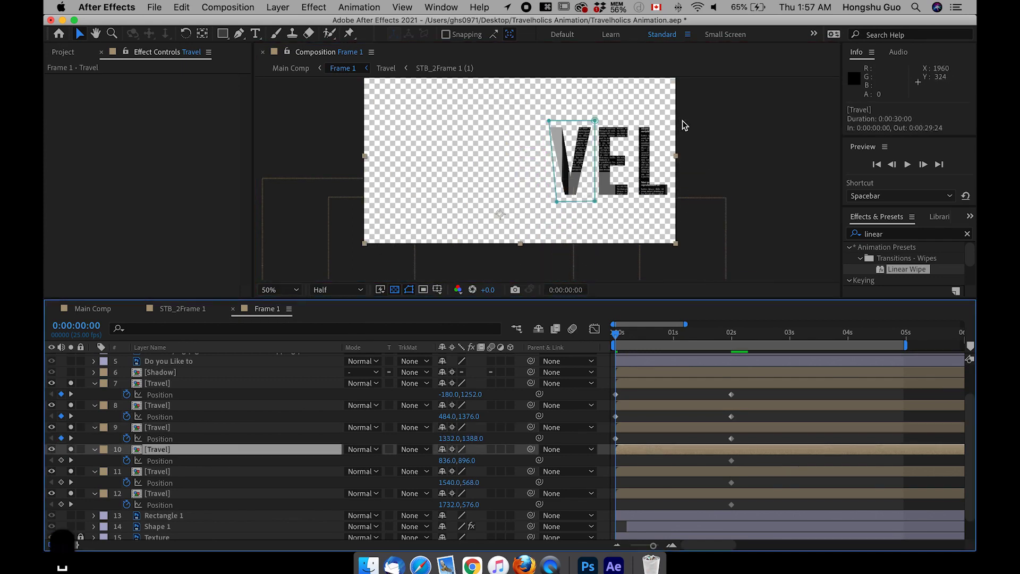
pyautogui.scroll(2, 682, 120)
pyautogui.click(692, 398)
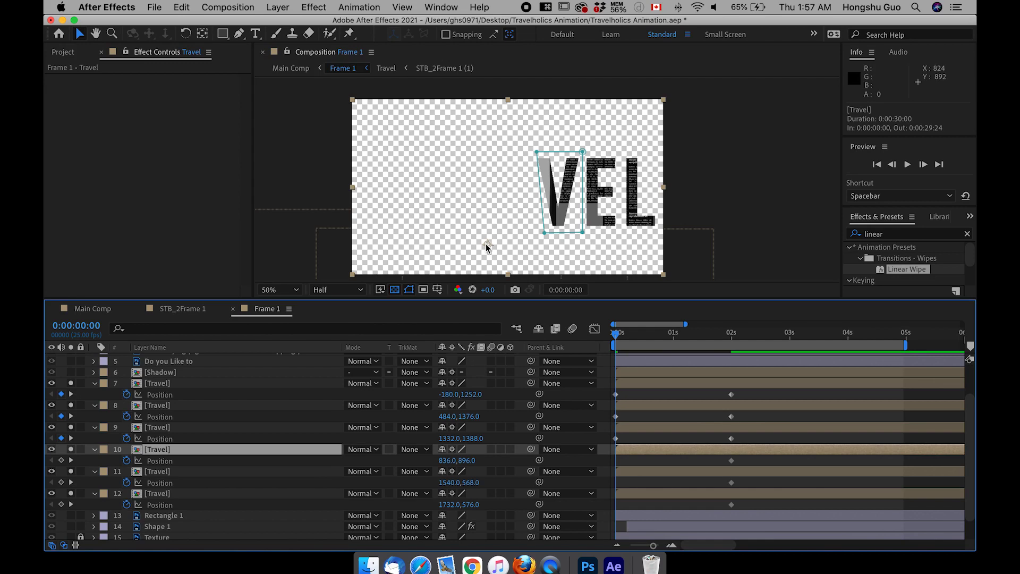
pyautogui.click(202, 37)
pyautogui.moveTo(487, 249); pyautogui.dragTo(726, 398)
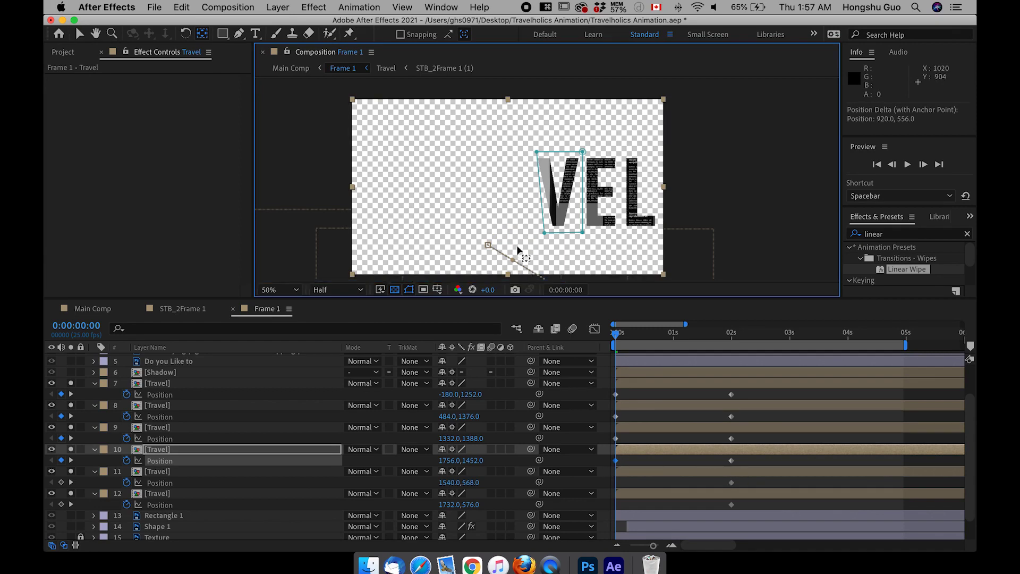
pyautogui.press('super+z')
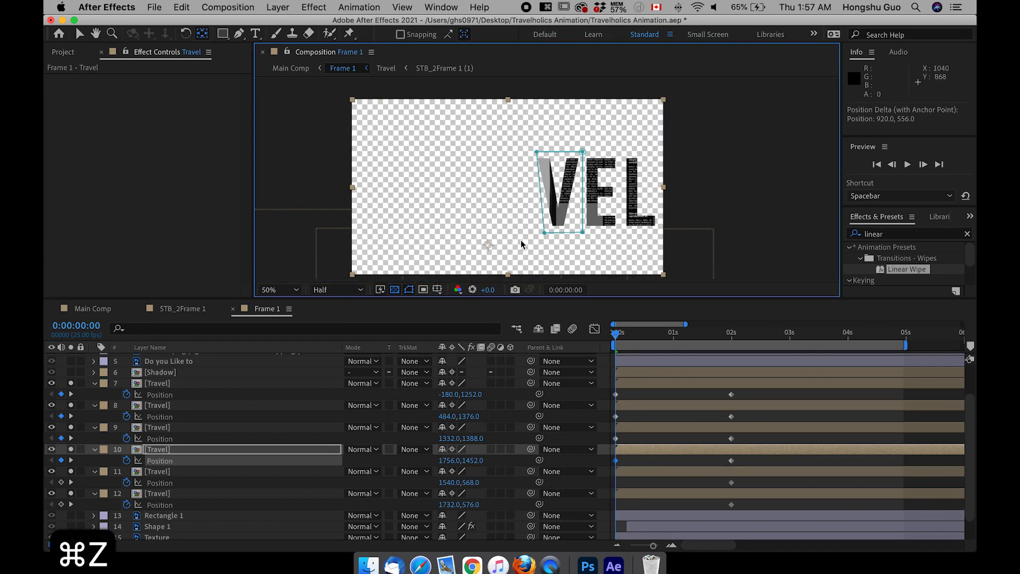
# Step: Delete the Position keyframe of layer 10 and centre its anchor point on the letter V
pyautogui.click(730, 460)
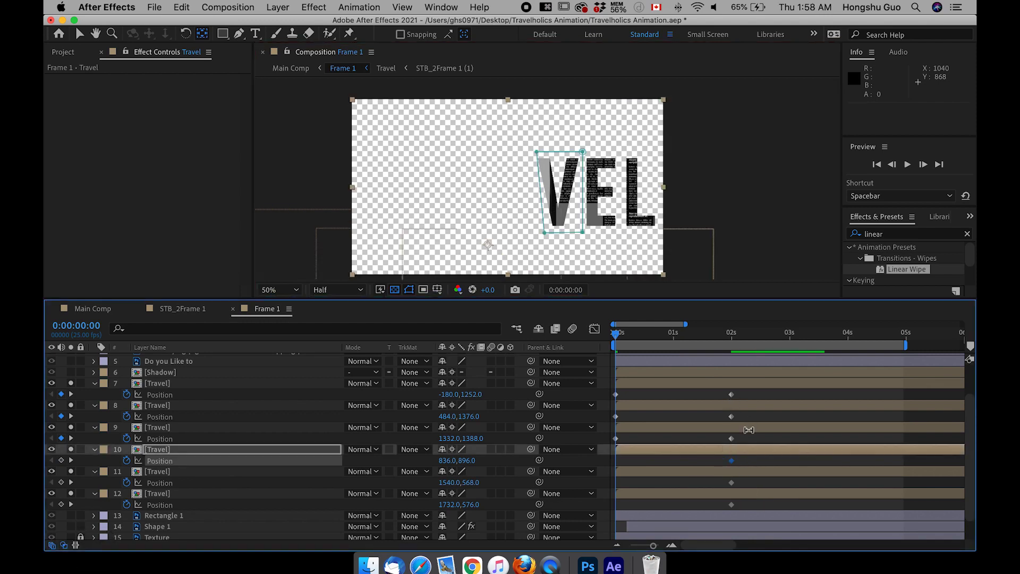
pyautogui.press('BackSpace')
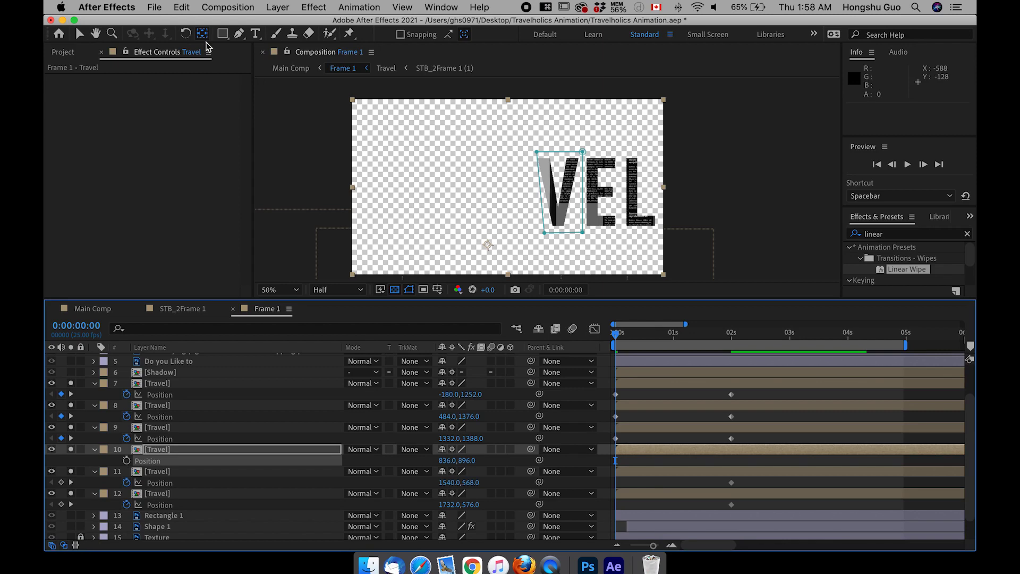
pyautogui.moveTo(489, 250); pyautogui.dragTo(555, 201)
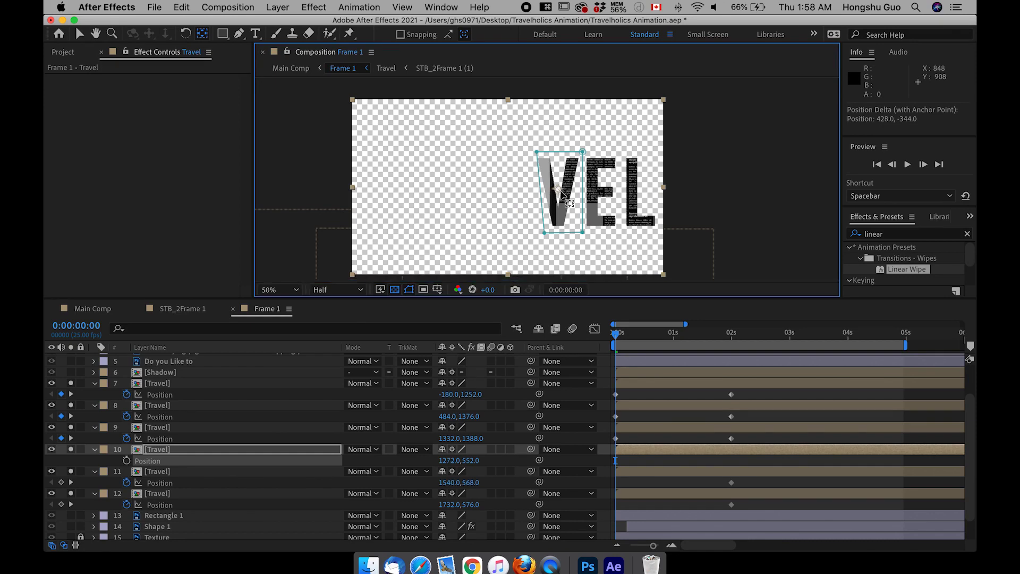
pyautogui.moveTo(561, 195); pyautogui.dragTo(563, 194)
# Step: Keyframe layer 10's Position at 0:00:02:00, and at 0:00:00:00 move the V above the frame to about 812,-240
pyautogui.click(731, 333)
pyautogui.click(126, 460)
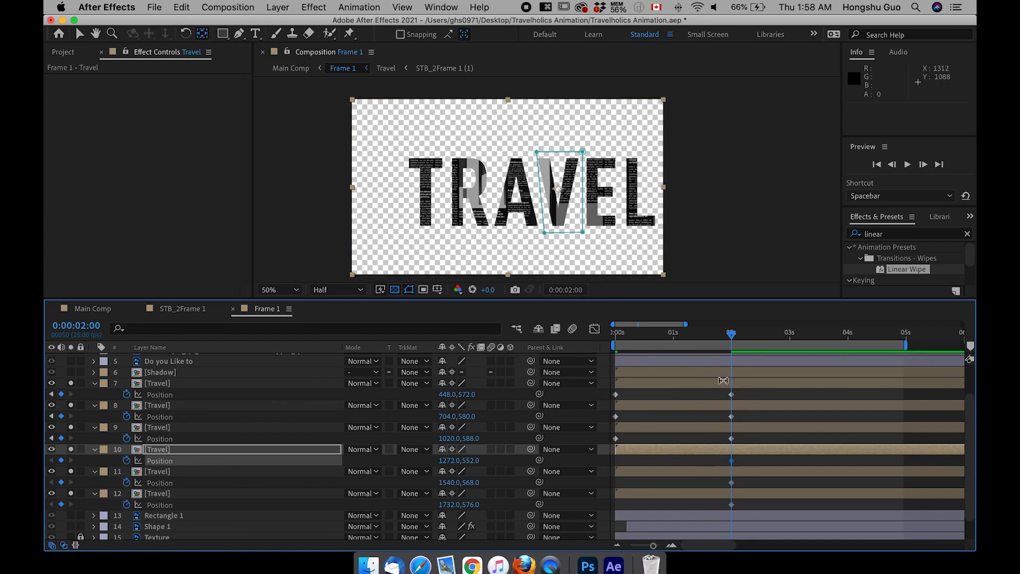
pyautogui.click(615, 339)
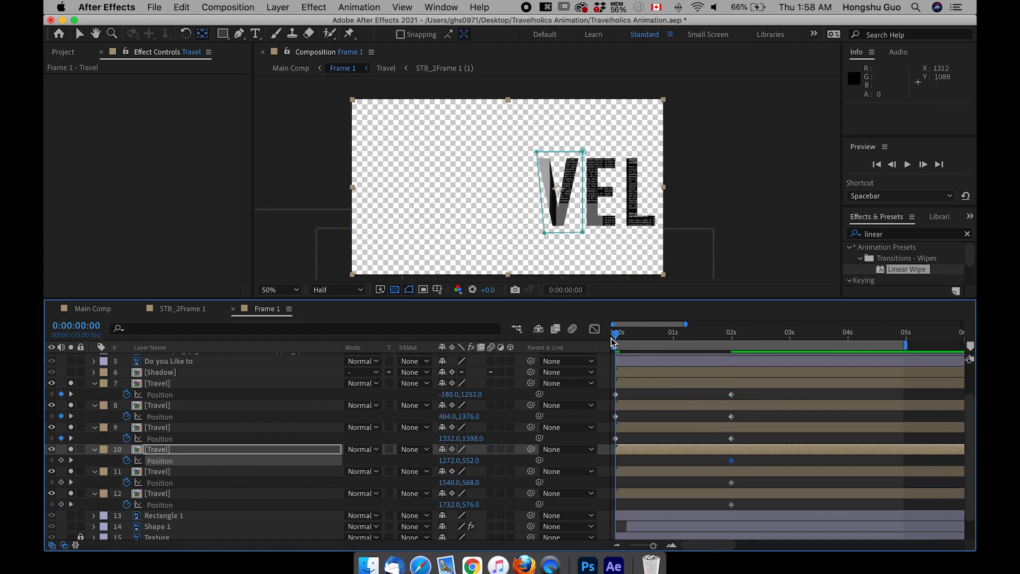
pyautogui.press('super+shift+a')
pyautogui.click(80, 35)
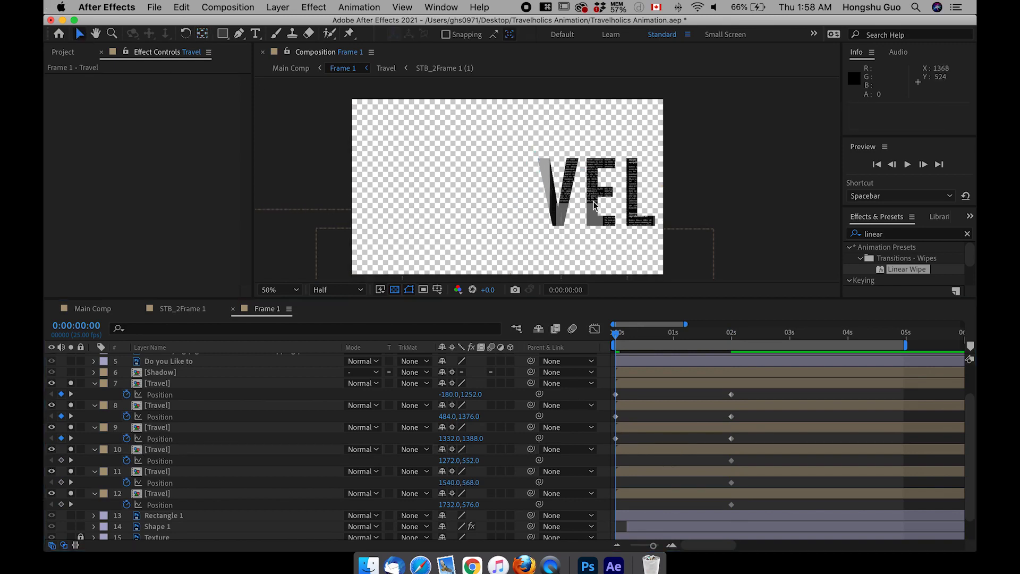
pyautogui.click(179, 448)
pyautogui.moveTo(560, 192); pyautogui.dragTo(486, 65)
pyautogui.press('Return')
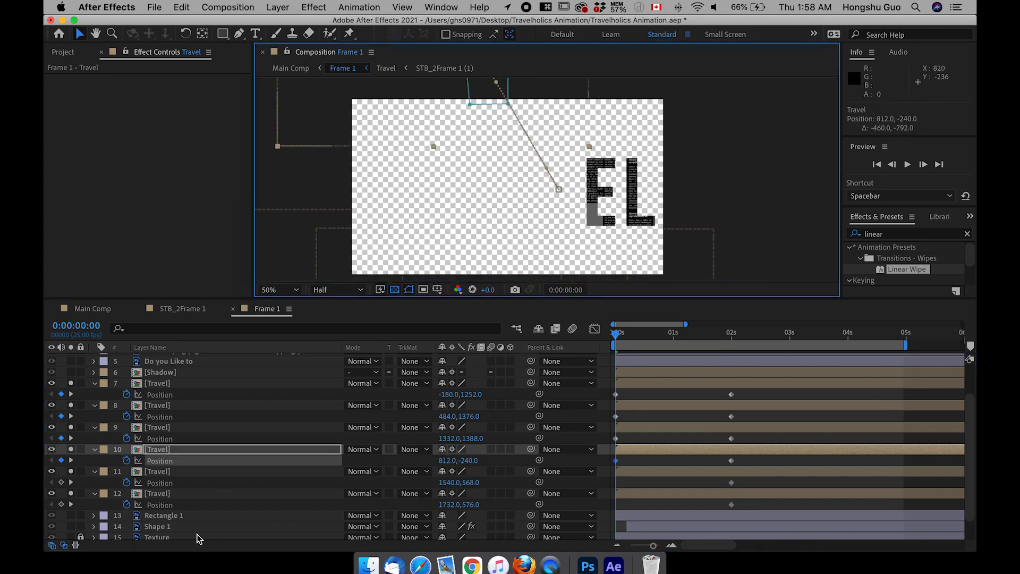
# Step: At 0:00:00:00, move the E and L above the frame to about 1344,-240 and 2008,-144
pyautogui.click(167, 474)
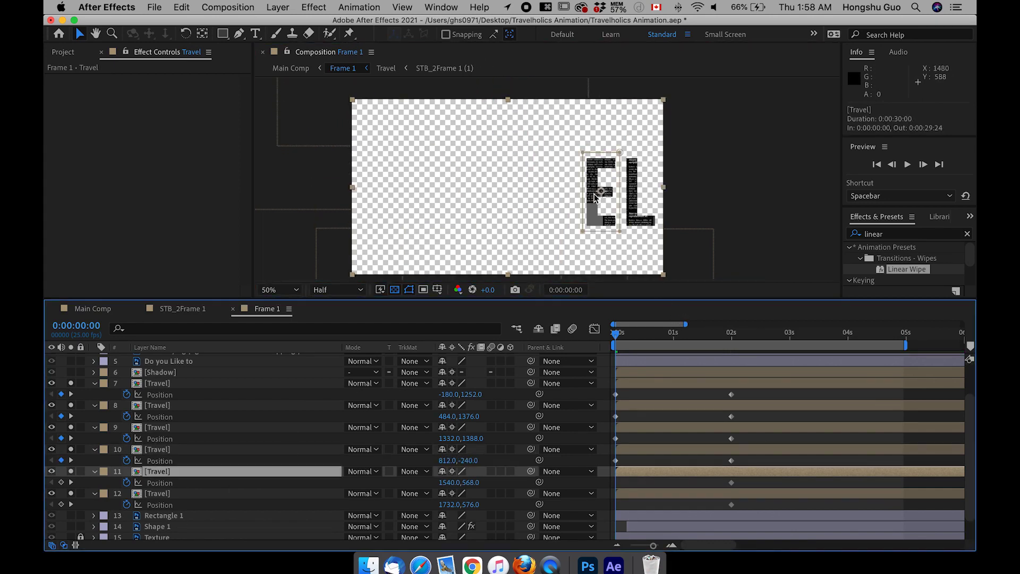
pyautogui.moveTo(602, 187); pyautogui.dragTo(571, 64)
pyautogui.click(213, 490)
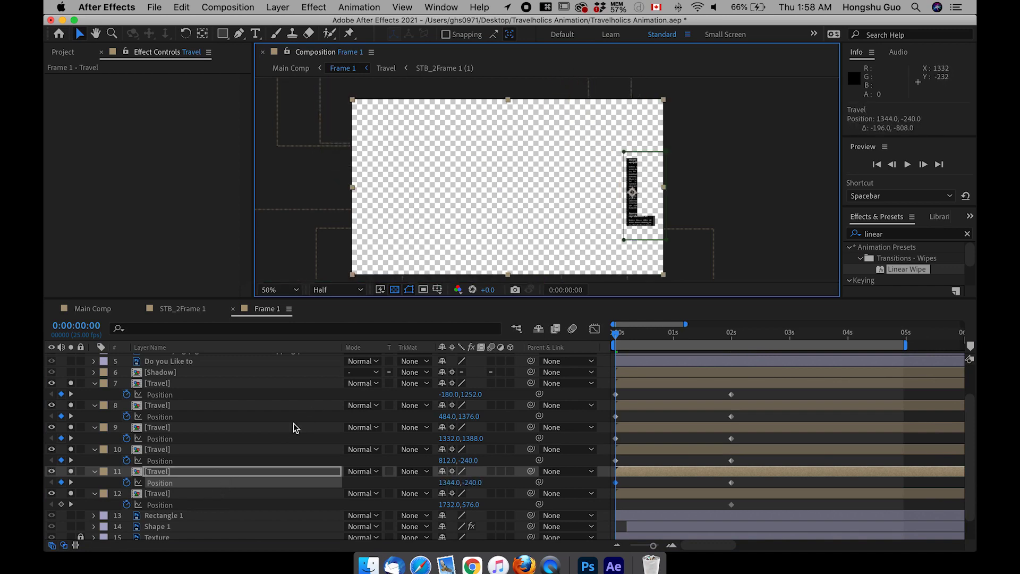
pyautogui.moveTo(617, 190); pyautogui.dragTo(676, 79)
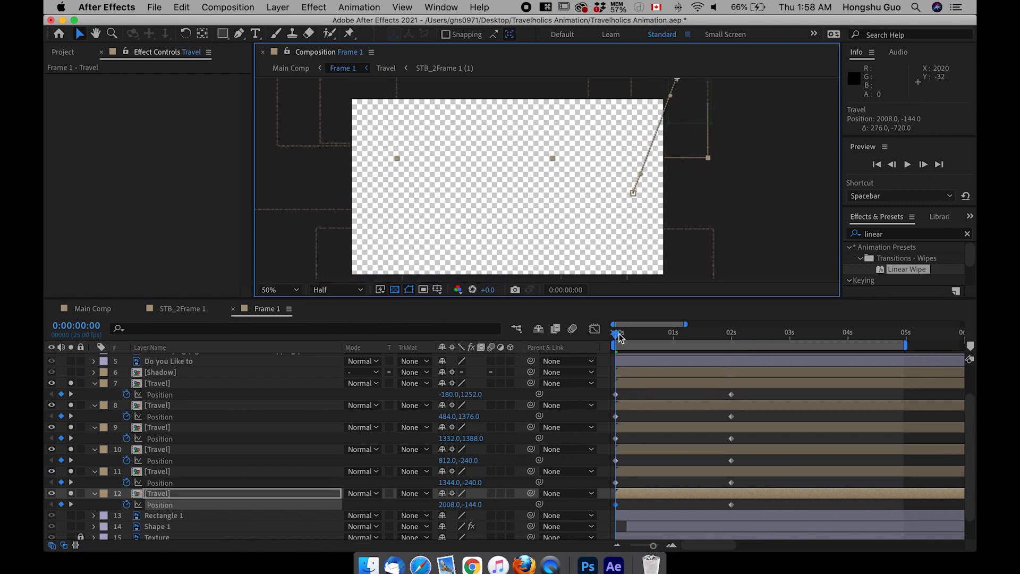
pyautogui.moveTo(618, 339)
pyautogui.mouseDown()
pyautogui.moveTo(728, 339)
pyautogui.moveTo(616, 345)
pyautogui.mouseUp()
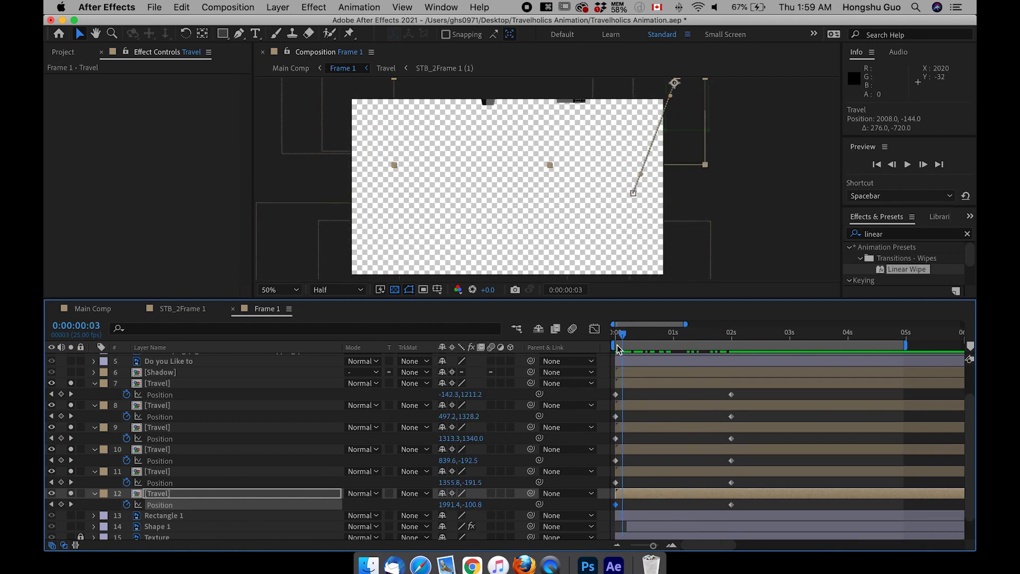
# Step: Reveal Rotation for all six letter layers 7 to 12 and keyframe it at 0:00:02:00
pyautogui.click(165, 384)
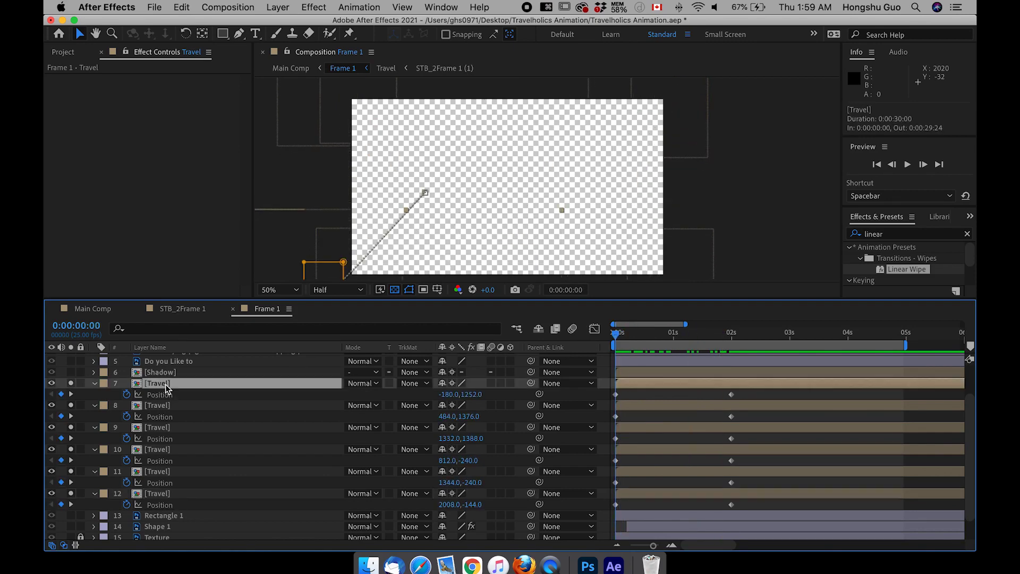
pyautogui.keyDown('shift'); pyautogui.click(165, 493); pyautogui.keyUp('shift')
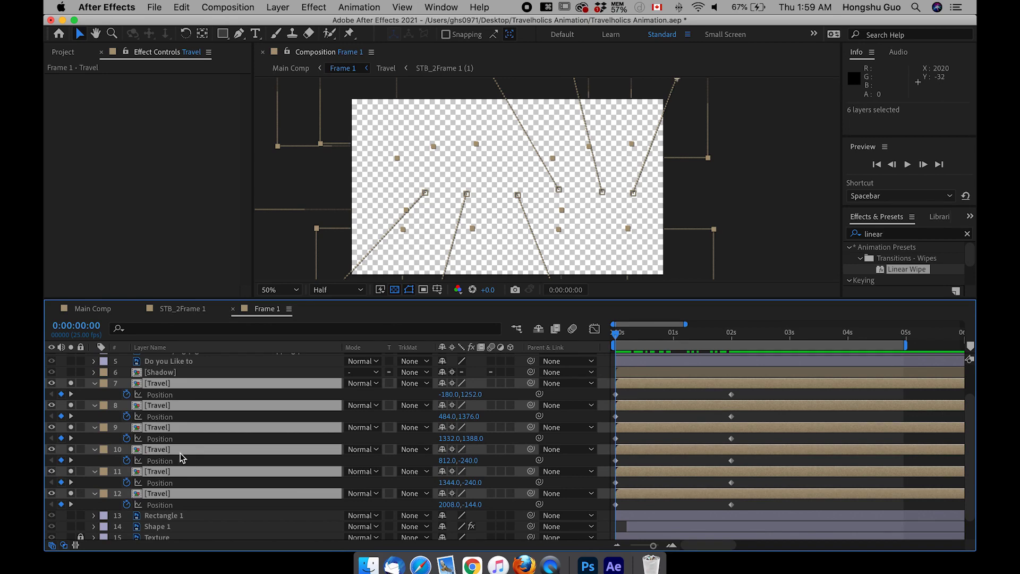
pyautogui.hotkey('shift', 'r')
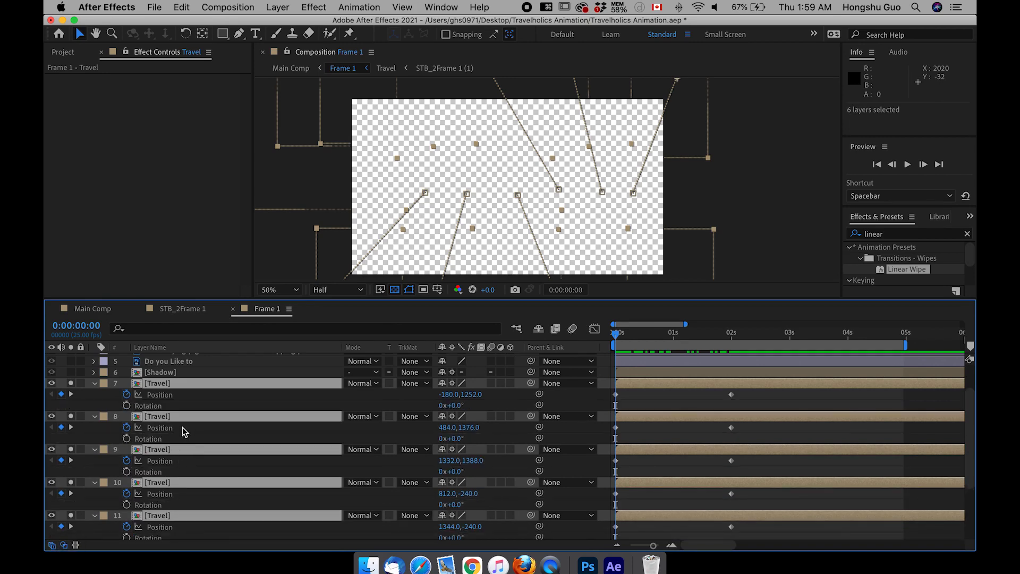
pyautogui.click(733, 333)
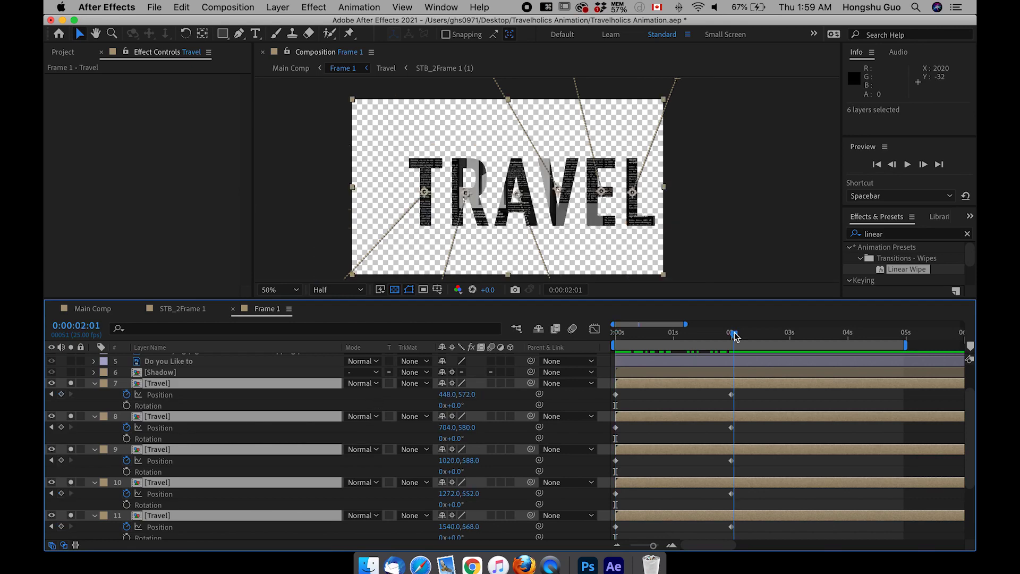
pyautogui.moveTo(734, 334); pyautogui.dragTo(732, 335)
pyautogui.hscroll(1, 137, 419)
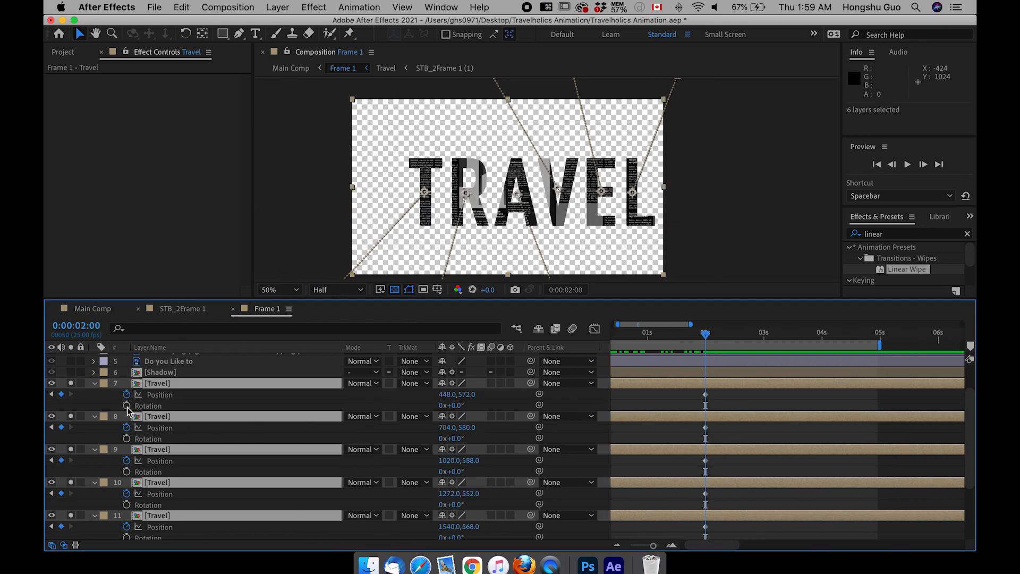
pyautogui.click(126, 406)
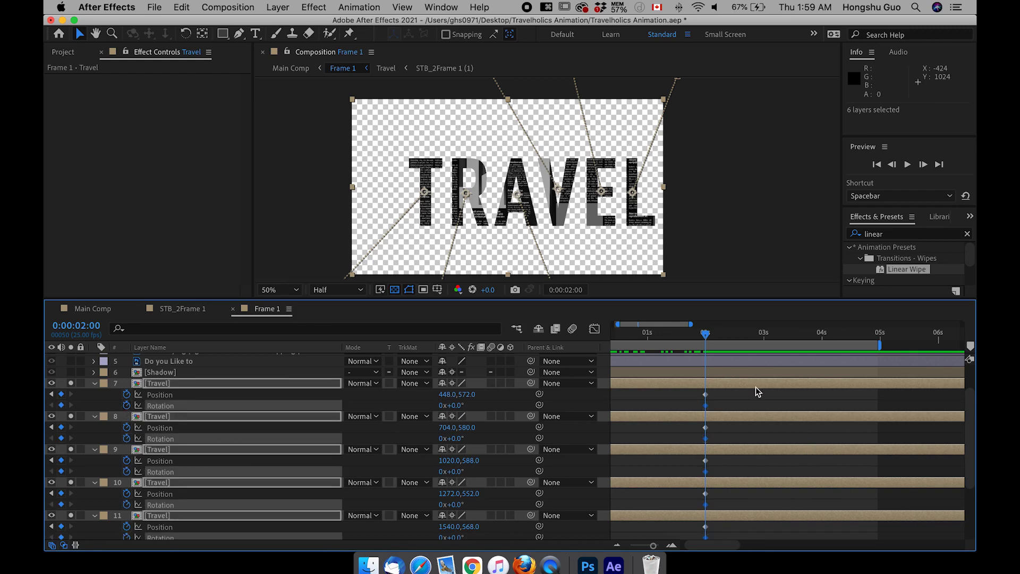
# Step: At 0:00:00:00, set the Rotation of layer 7 to about -38° and of layer 8 to 5°
pyautogui.hscroll(-1, 741, 381)
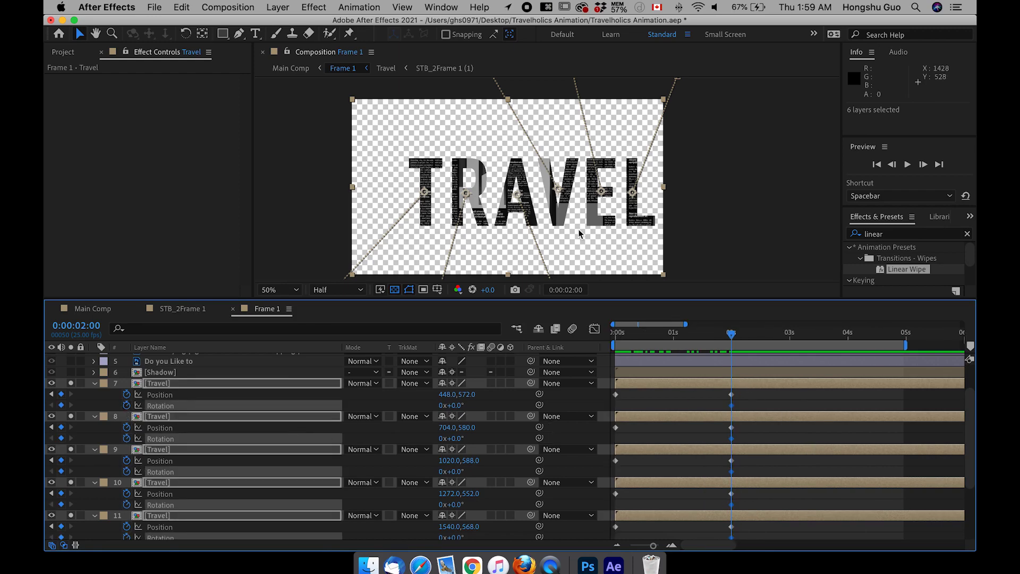
pyautogui.click(614, 338)
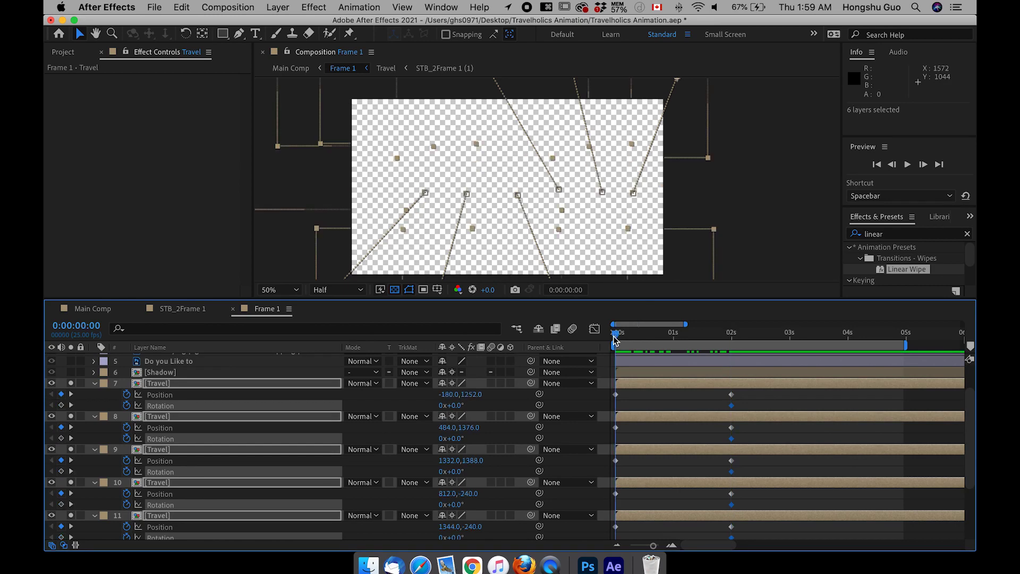
pyautogui.scroll(-1, 614, 340)
pyautogui.press('F2')
pyautogui.click(638, 373)
pyautogui.moveTo(458, 397); pyautogui.dragTo(460, 420)
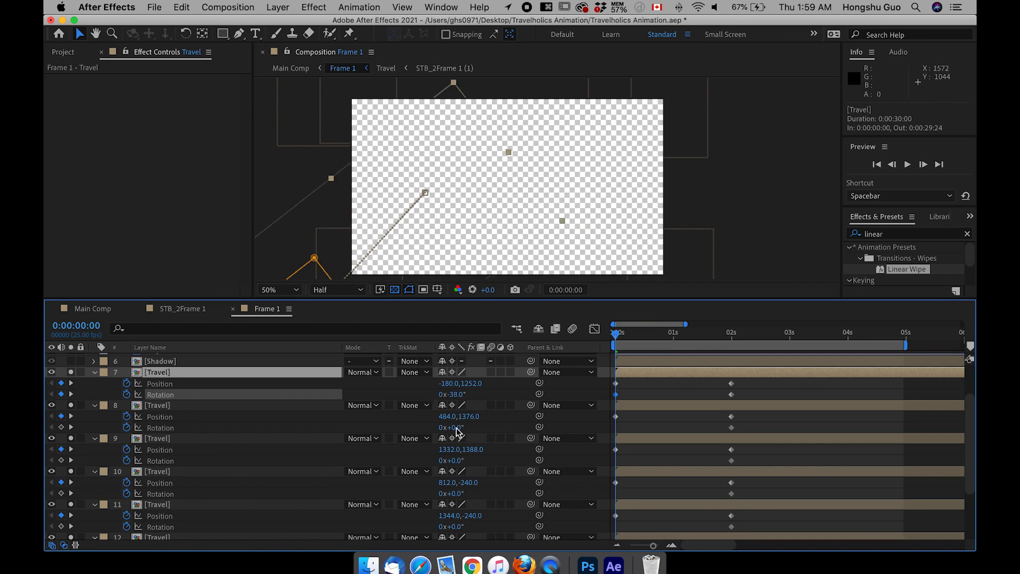
pyautogui.press('Return')
pyautogui.click(464, 432)
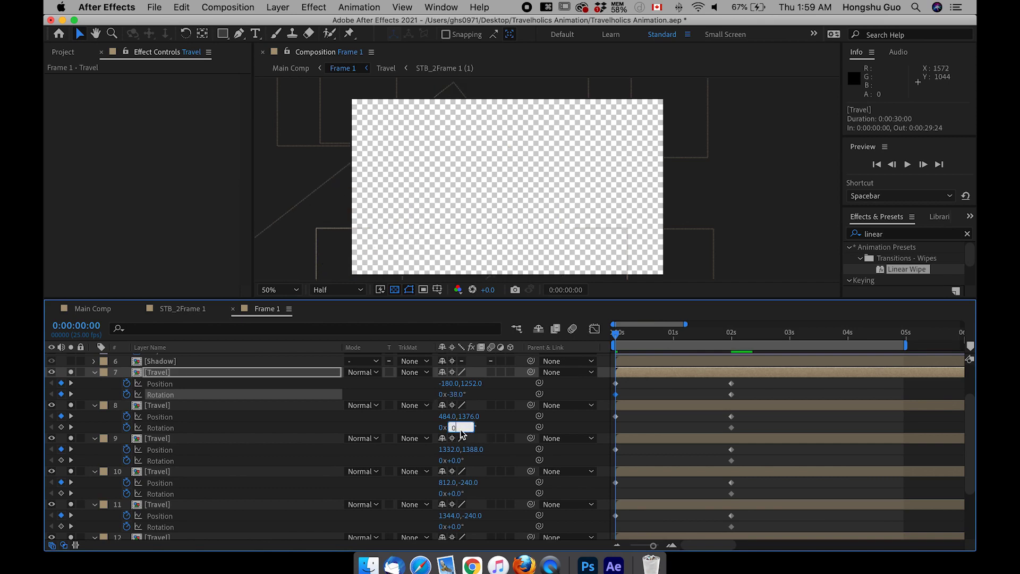
pyautogui.write('5')
pyautogui.press('Return')
pyautogui.press('Return')
# Step: At 0:00:00:00, set the Rotation of layers 9, 10, 11 and 12 to about -31°, 31°, -75° and -5°
pyautogui.moveTo(461, 460); pyautogui.dragTo(406, 526)
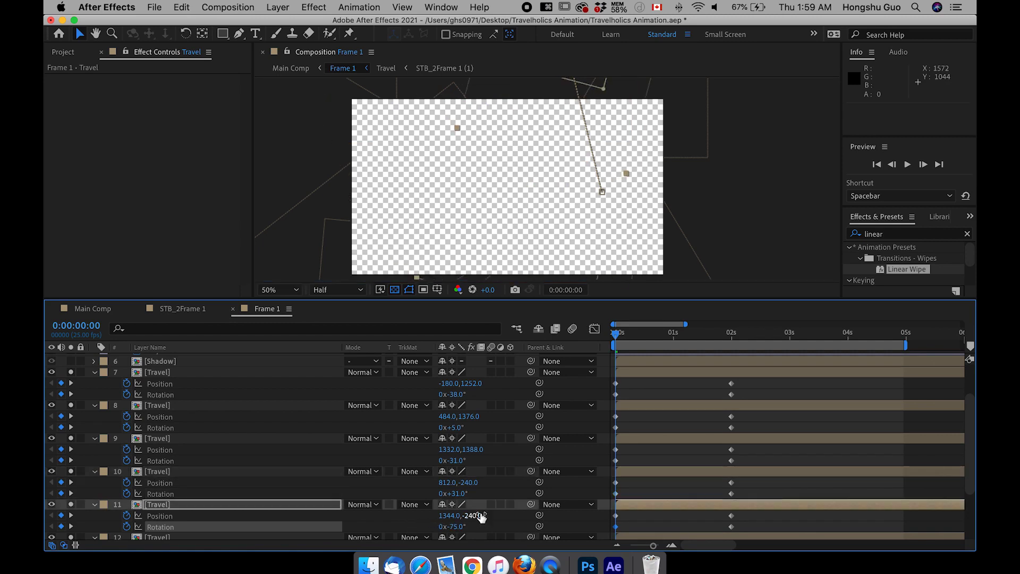
pyautogui.scroll(-1, 472, 523)
pyautogui.scroll(-4, 464, 530)
pyautogui.moveTo(451, 504)
pyautogui.mouseDown()
pyautogui.moveTo(482, 505)
pyautogui.moveTo(448, 505)
pyautogui.mouseUp()
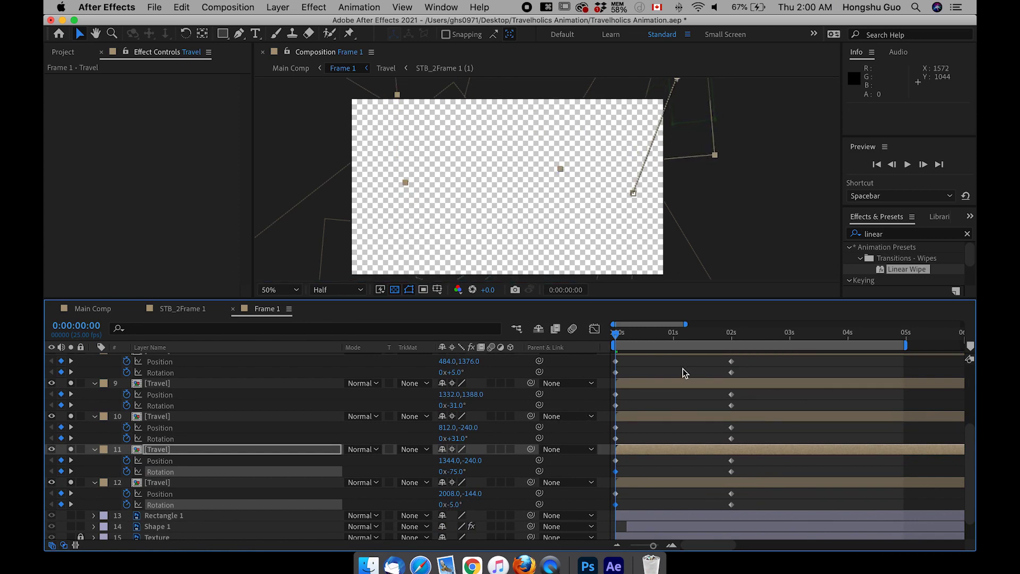
# Step: At 0:00:00:15, rotate the T on layer 7 to about 30.4°
pyautogui.moveTo(624, 342); pyautogui.dragTo(653, 333)
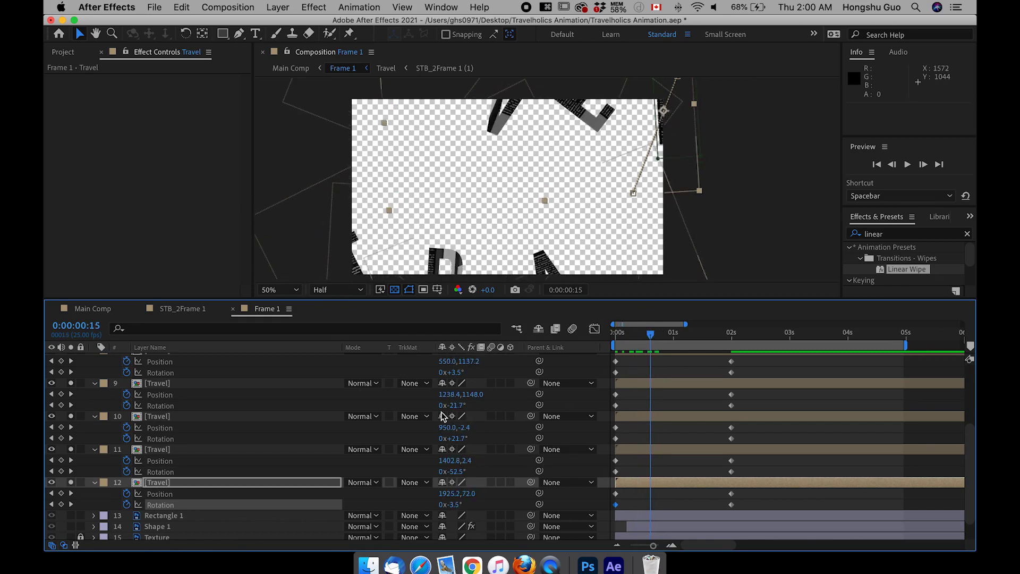
pyautogui.scroll(2, 363, 416)
pyautogui.scroll(2, 361, 413)
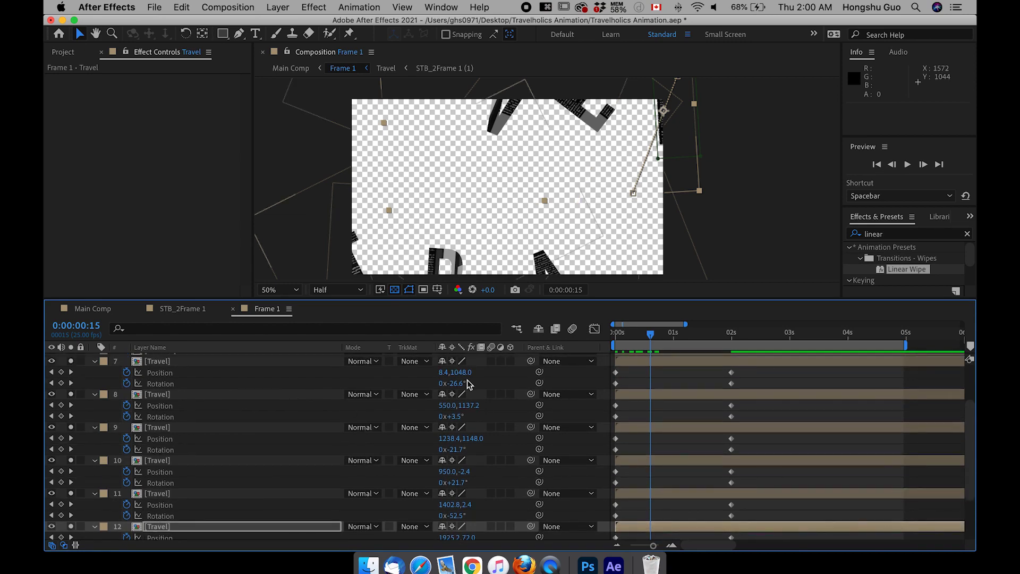
pyautogui.moveTo(444, 245); pyautogui.dragTo(429, 228)
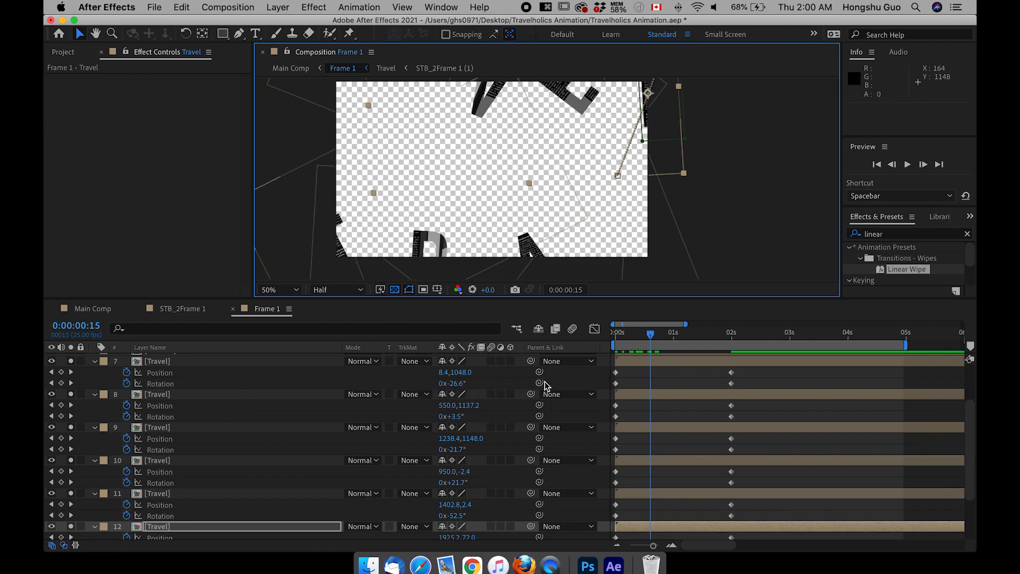
pyautogui.click(165, 361)
pyautogui.moveTo(451, 382); pyautogui.dragTo(488, 381)
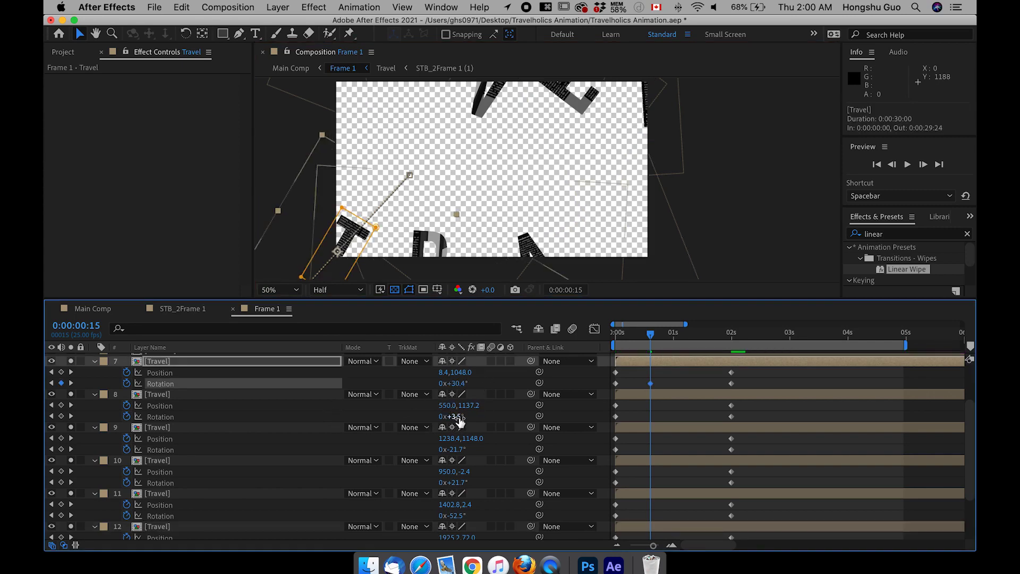
# Step: At 0:00:00:15, rotate the R, A, V, E and L to about -8.5°, -2.7°, -8.3°, 16.5° and 35.5°
pyautogui.moveTo(454, 417); pyautogui.dragTo(500, 502)
pyautogui.scroll(-1, 478, 489)
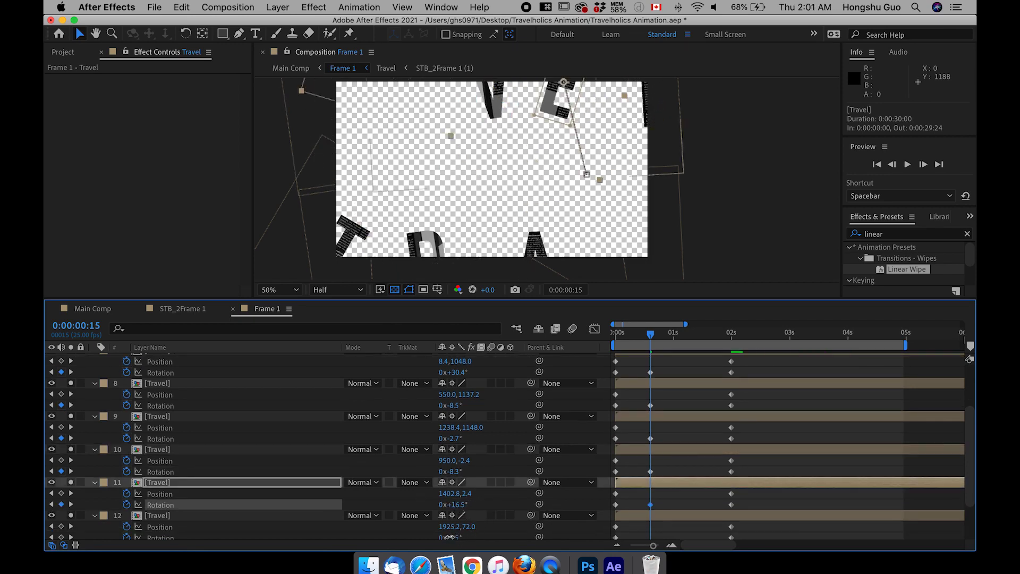
pyautogui.moveTo(449, 537); pyautogui.dragTo(478, 534)
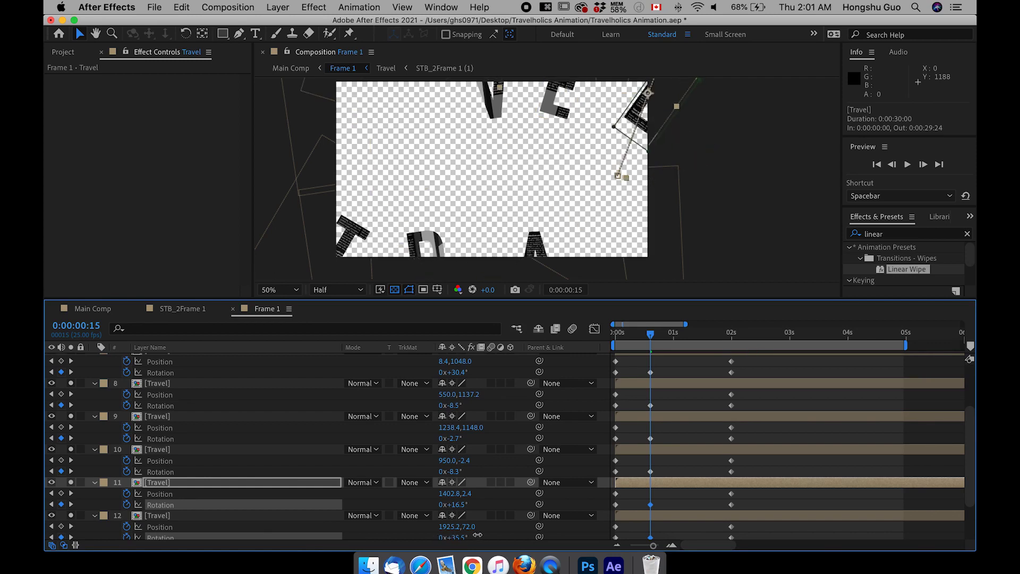
pyautogui.scroll(-1, 477, 531)
pyautogui.moveTo(650, 333)
pyautogui.mouseDown()
pyautogui.moveTo(677, 336)
pyautogui.moveTo(650, 335)
pyautogui.mouseUp()
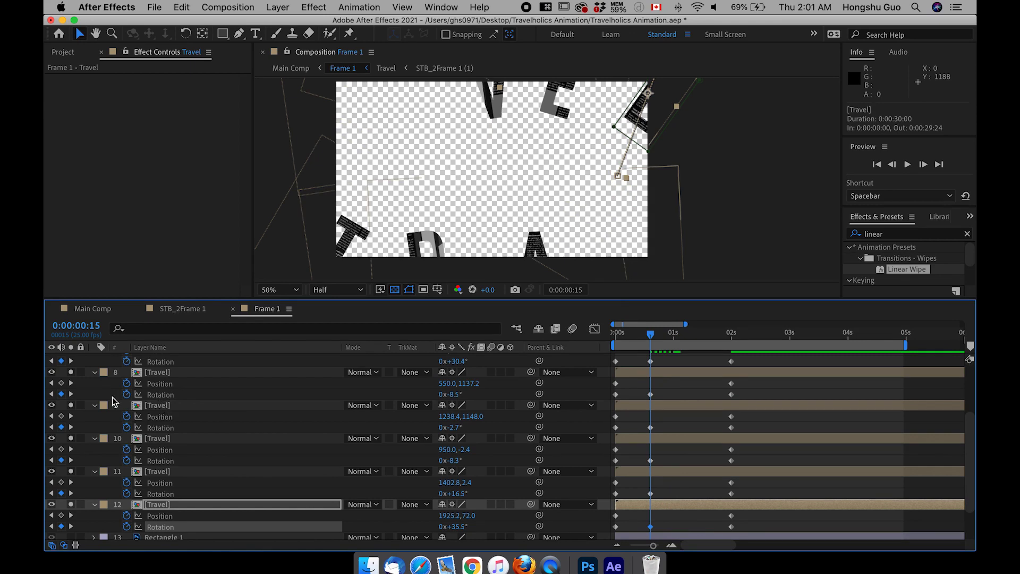
# Step: Add Position keyframes at 0:00:00:15 to all six letter layers at once
pyautogui.scroll(2, 105, 396)
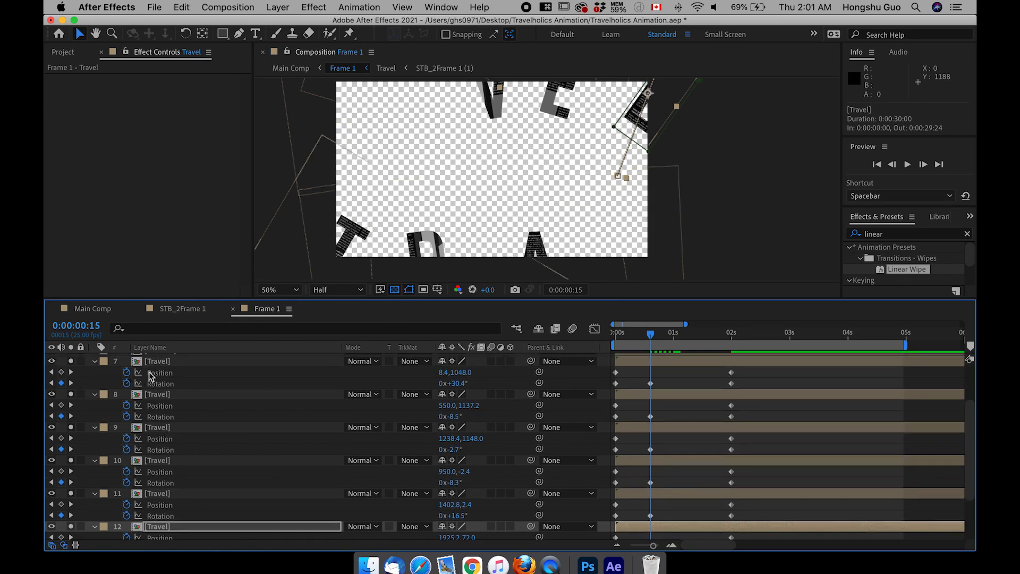
pyautogui.click(155, 361)
pyautogui.keyDown('shift'); pyautogui.click(157, 526); pyautogui.keyUp('shift')
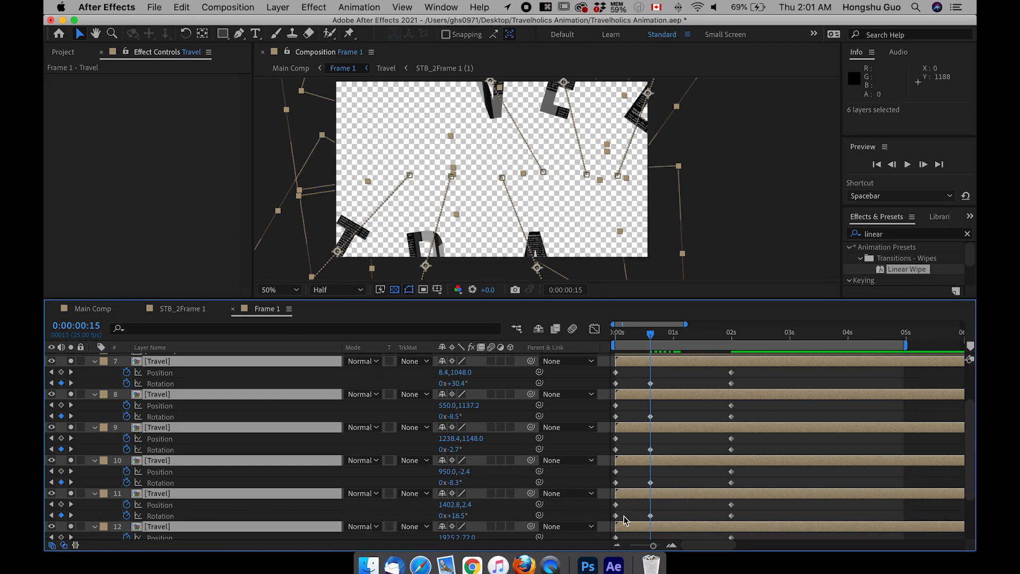
pyautogui.click(61, 405)
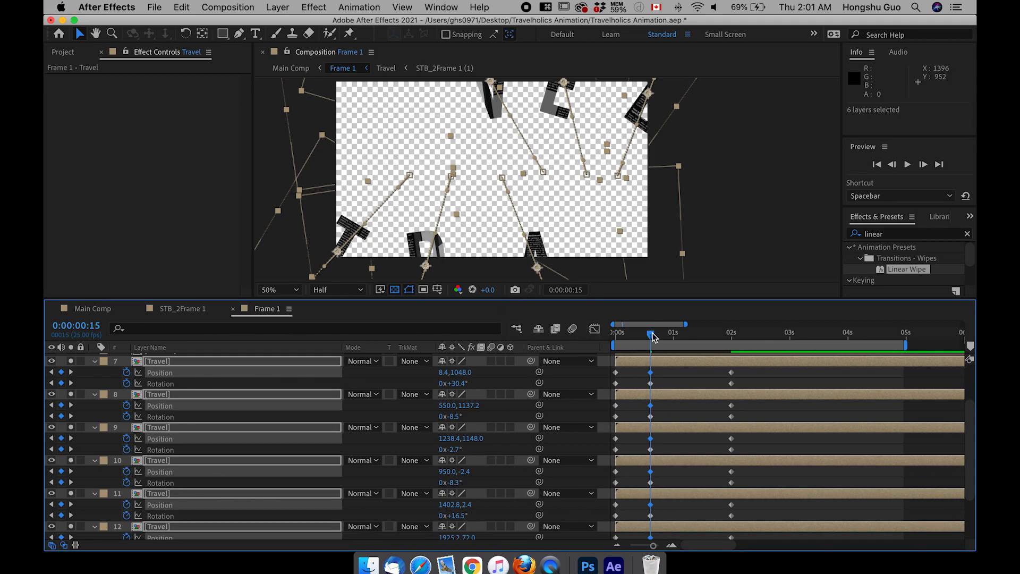
# Step: At 0:00:00:24, move the T on layer 7 to about 89.4,841.6 and rotate it to about -1.4°
pyautogui.moveTo(666, 335); pyautogui.dragTo(673, 334)
pyautogui.click(673, 383)
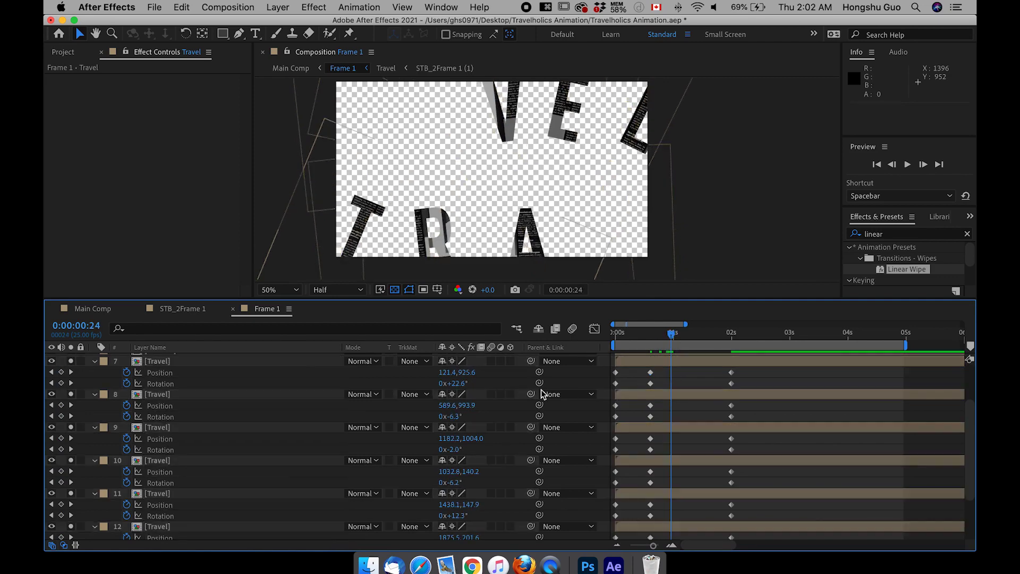
pyautogui.click(170, 362)
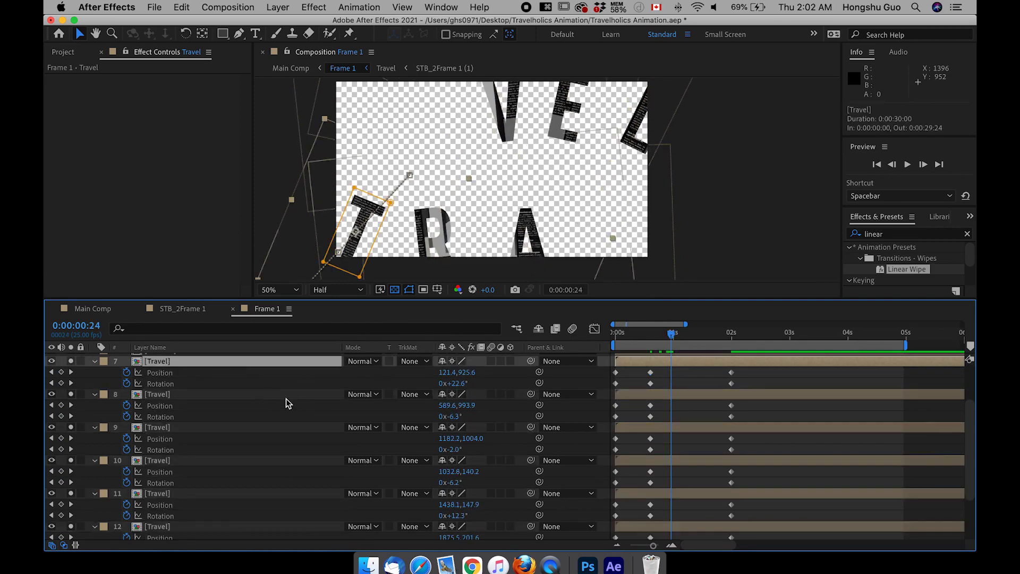
pyautogui.moveTo(359, 243); pyautogui.dragTo(351, 220)
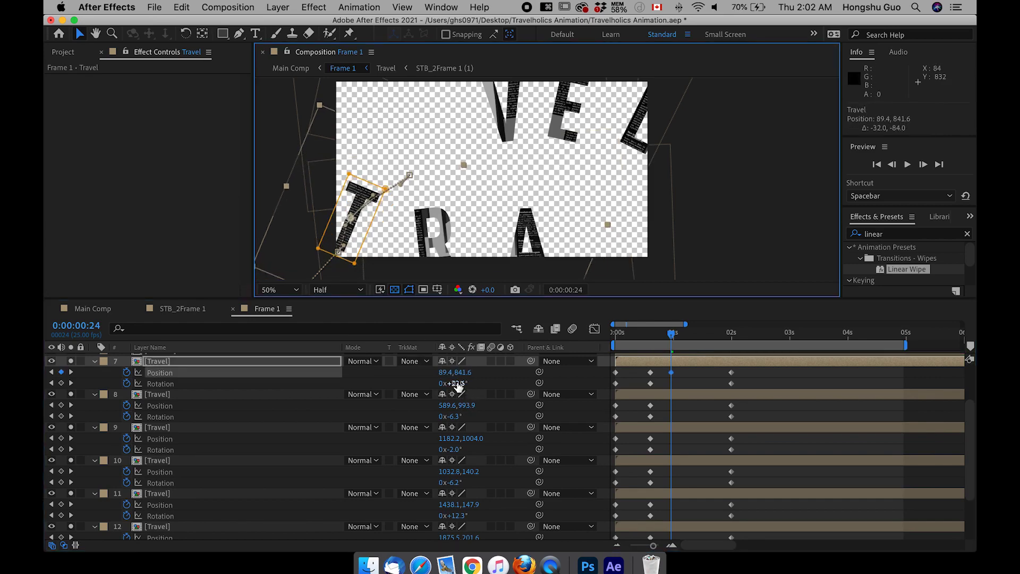
pyautogui.moveTo(467, 385); pyautogui.dragTo(282, 423)
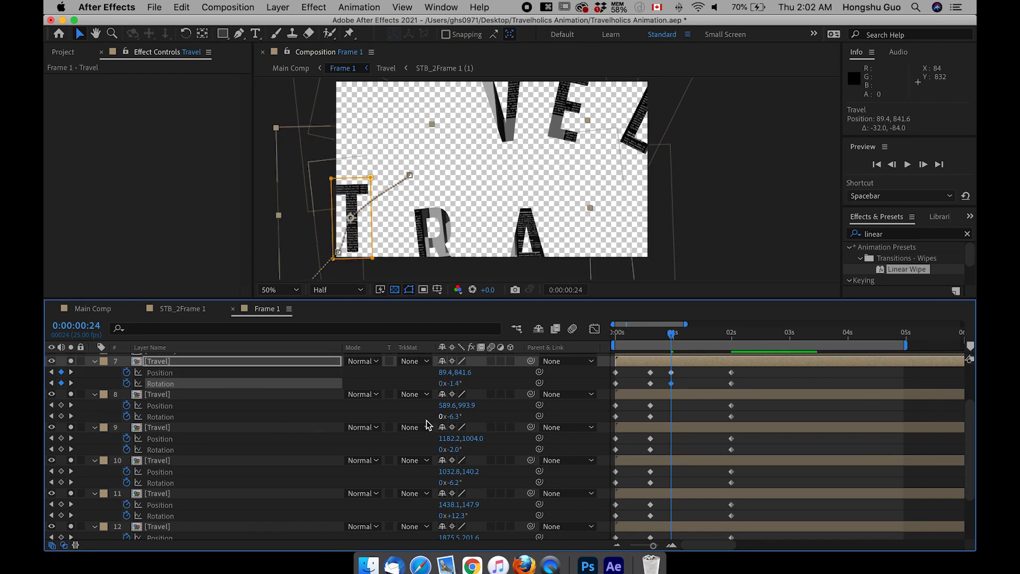
# Step: At 0:00:00:24, move the R on layer 8 to about 537.6,949.9 and rotate it to about 20.7°
pyautogui.click(438, 243)
pyautogui.moveTo(437, 244); pyautogui.dragTo(425, 238)
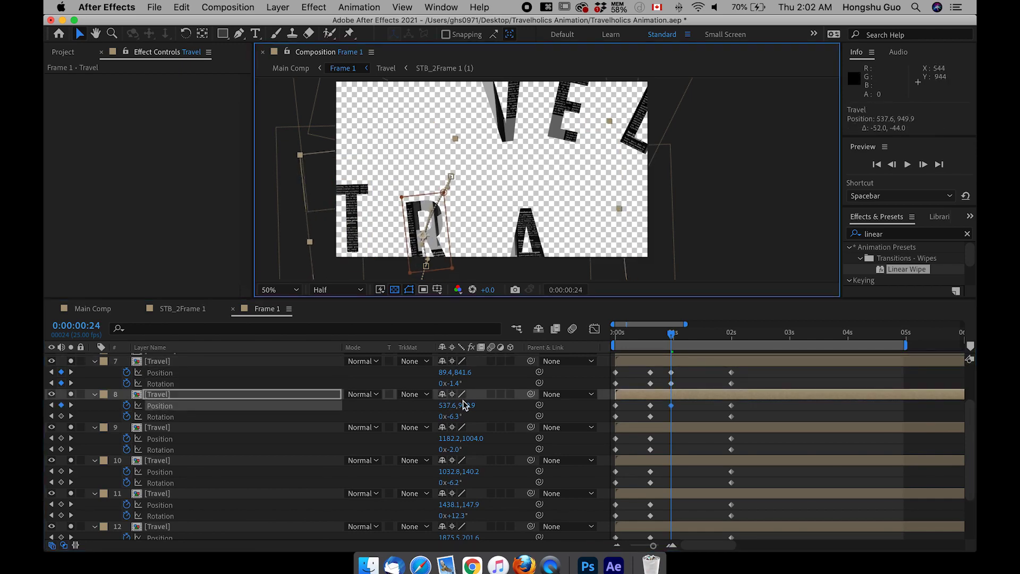
pyautogui.moveTo(467, 414); pyautogui.dragTo(482, 413)
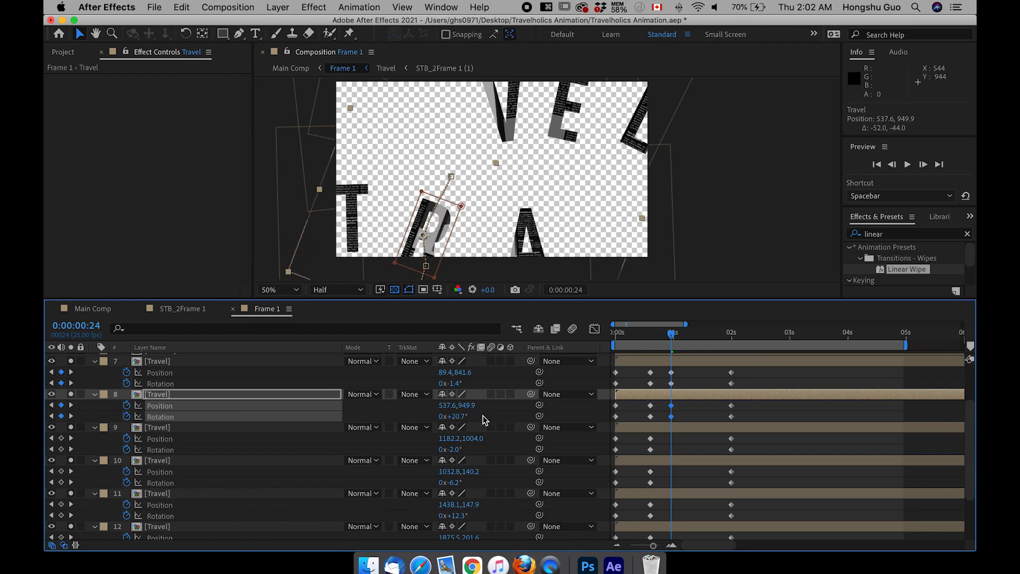
pyautogui.click(485, 419)
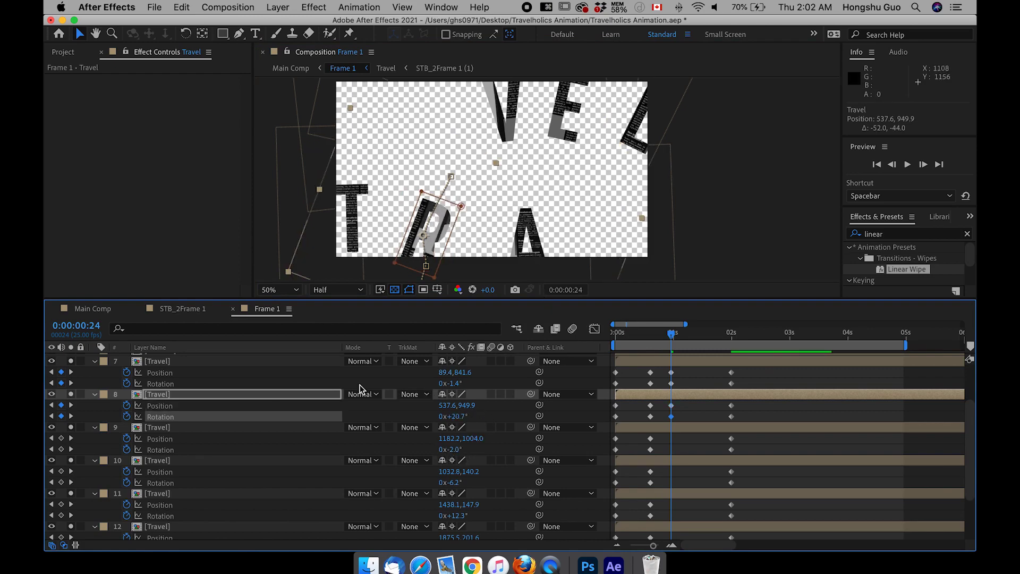
# Step: At 0:00:00:24, move the A on layer 9 to about 1042.2,920 and rotate it to about -28°
pyautogui.click(523, 250)
pyautogui.moveTo(531, 250); pyautogui.dragTo(506, 234)
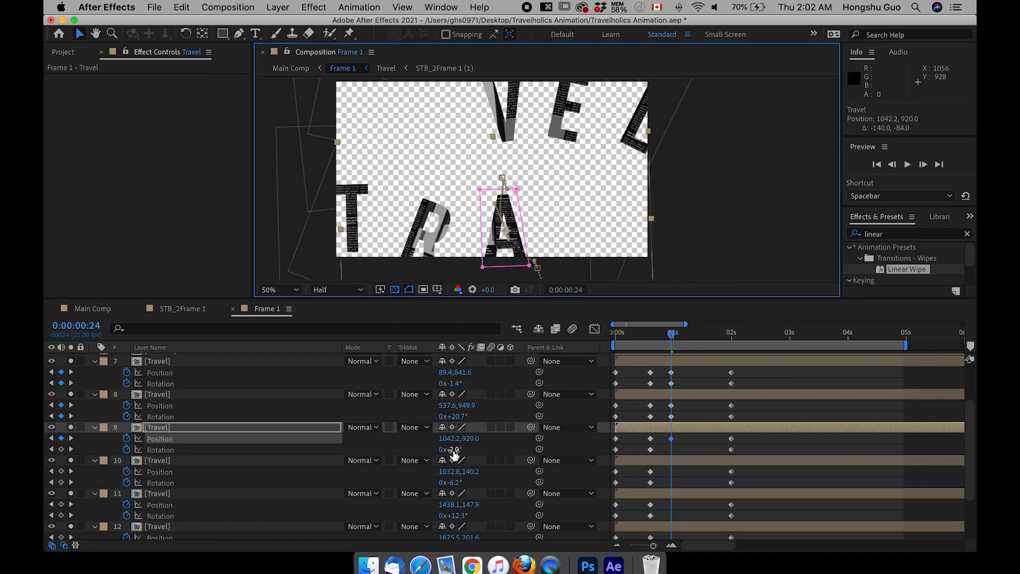
pyautogui.moveTo(441, 452); pyautogui.dragTo(426, 452)
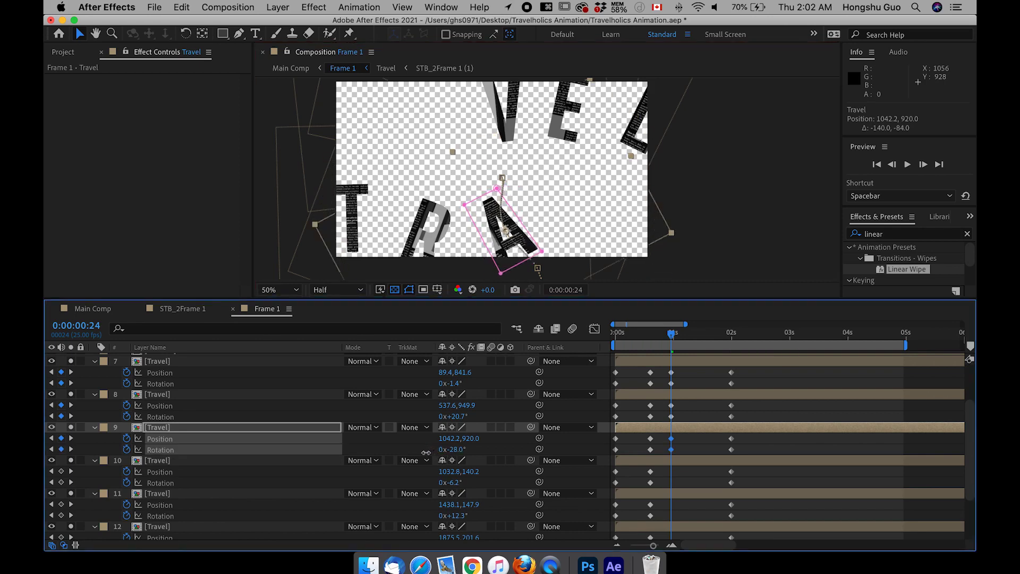
# Step: At 0:00:00:24, move the V on layer 10 to about 940.8,176.2 and rotate it to about 14.8°
pyautogui.click(179, 462)
pyautogui.moveTo(496, 115); pyautogui.dragTo(472, 124)
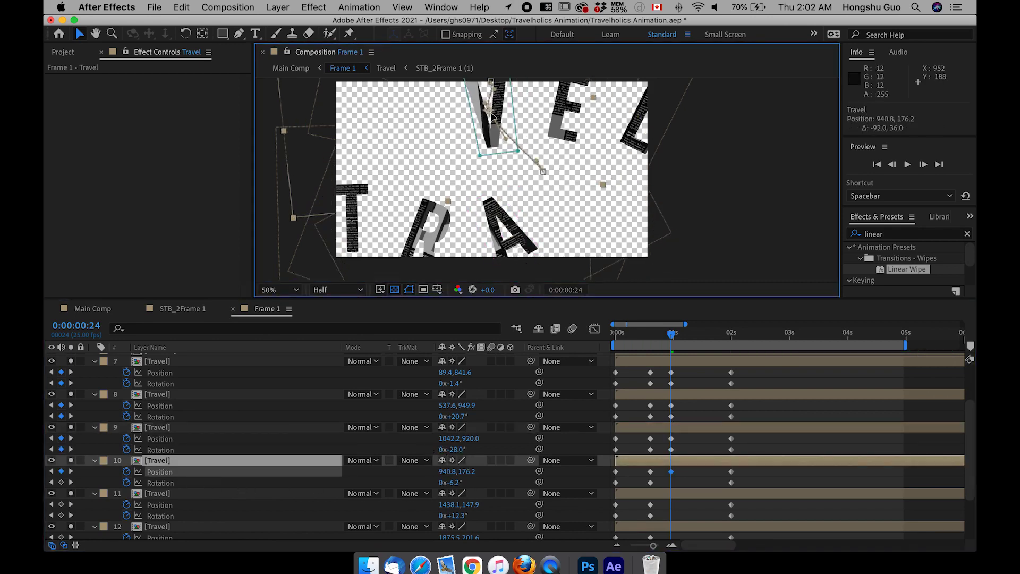
pyautogui.moveTo(451, 482); pyautogui.dragTo(463, 482)
# Step: At 0:00:00:24, move the E on layer 11 to about 1346.1,207.9 and rotate it to about -18.7°
pyautogui.click(183, 494)
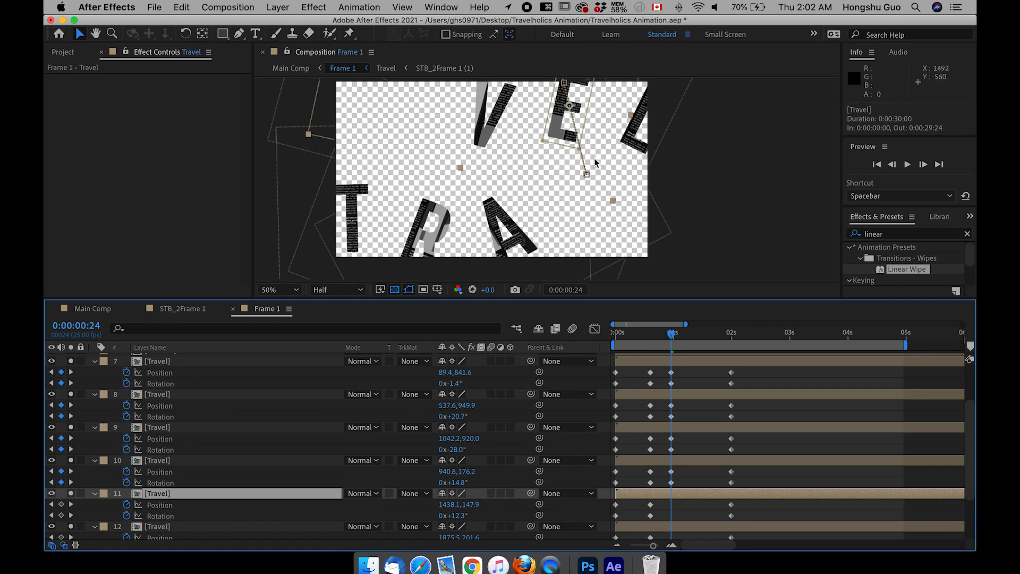
pyautogui.click(560, 123)
pyautogui.moveTo(561, 124); pyautogui.dragTo(536, 139)
pyautogui.moveTo(446, 519); pyautogui.dragTo(427, 518)
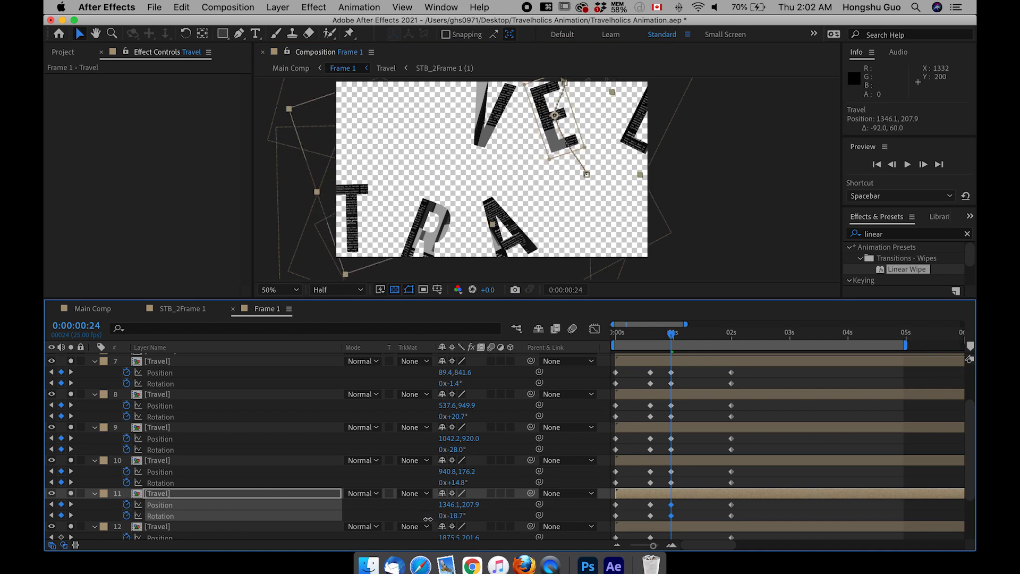
# Step: At 0:00:01:09, move the L on layer 12 to about 1814.3,426.1 and set its rotation to 20°
pyautogui.press('super+Down')
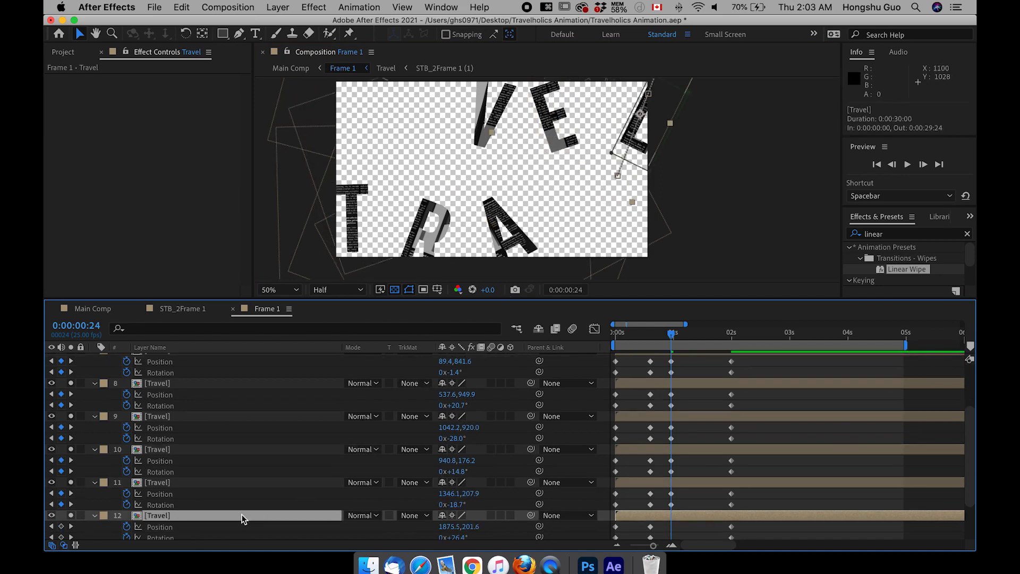
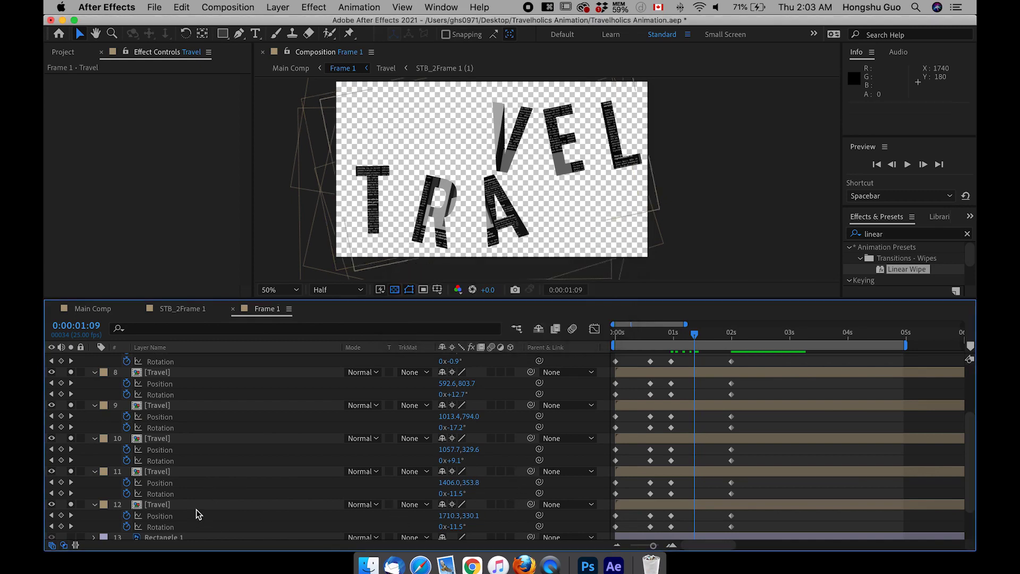
pyautogui.click(197, 508)
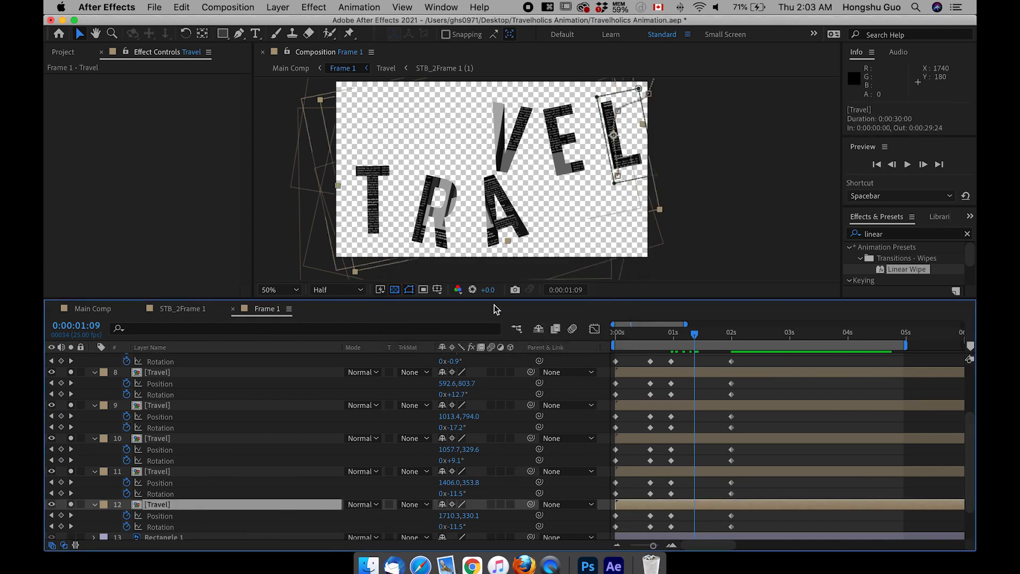
pyautogui.moveTo(617, 140); pyautogui.dragTo(634, 157)
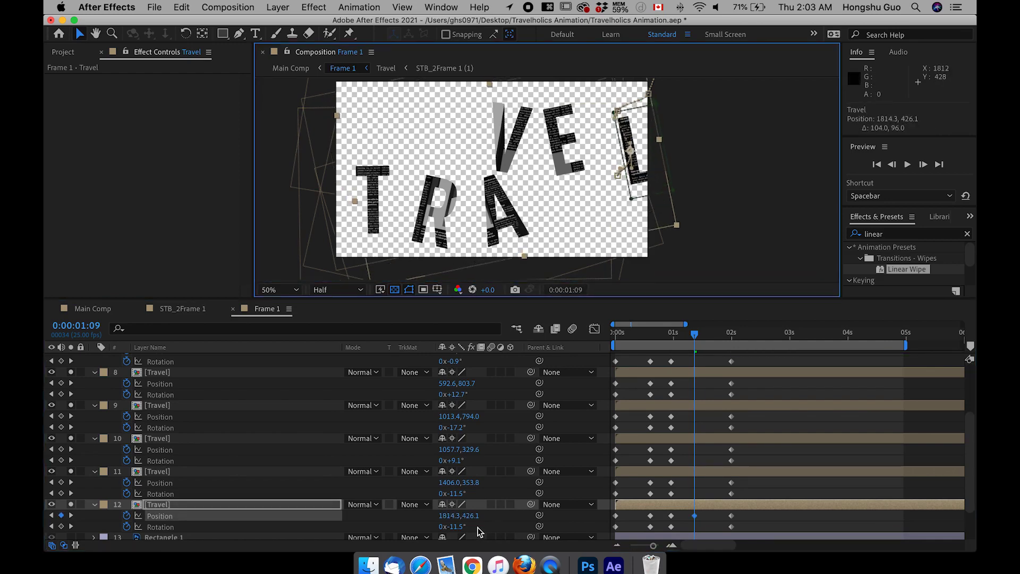
pyautogui.click(455, 526)
pyautogui.write('20')
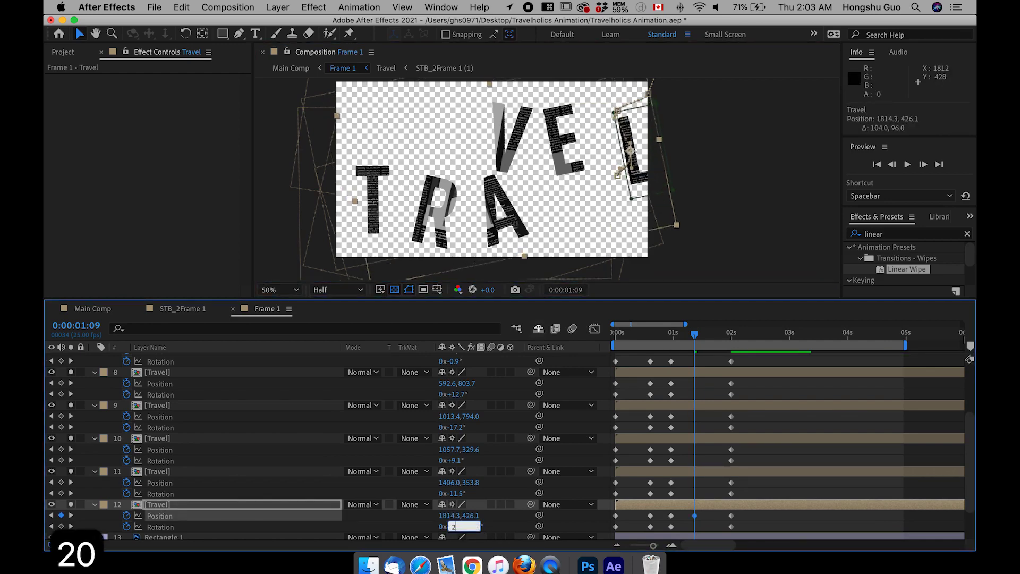
pyautogui.click(501, 517)
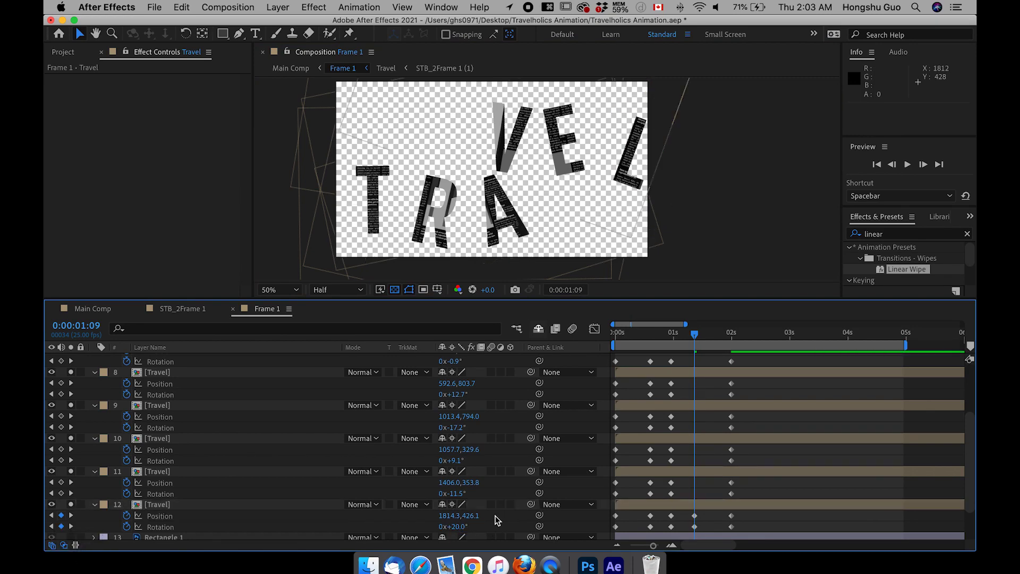
# Step: At 0:00:01:09, move the E on layer 11 to about 1514,325.8 and set its rotation to 20°
pyautogui.click(683, 471)
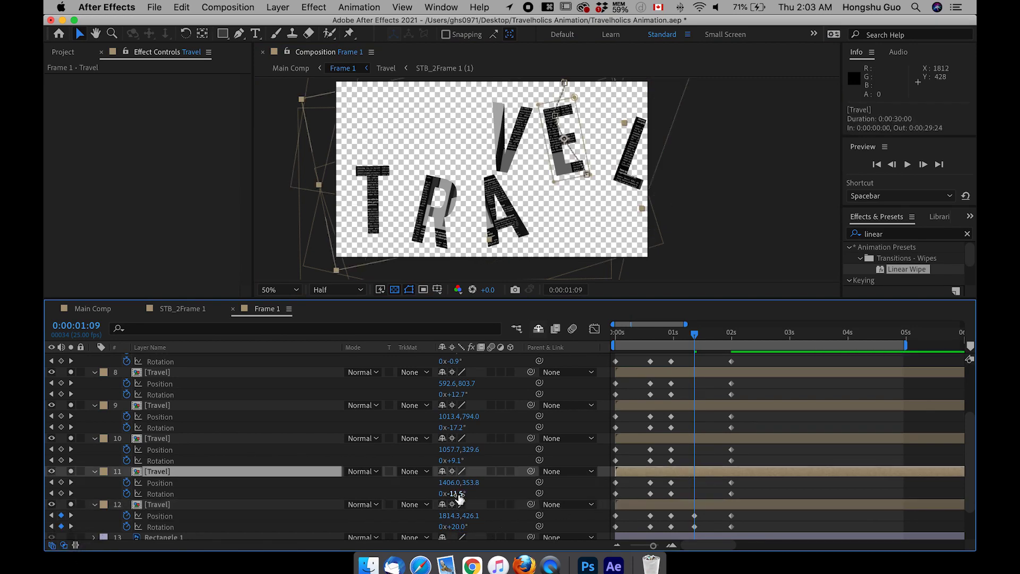
pyautogui.moveTo(569, 142); pyautogui.dragTo(584, 138)
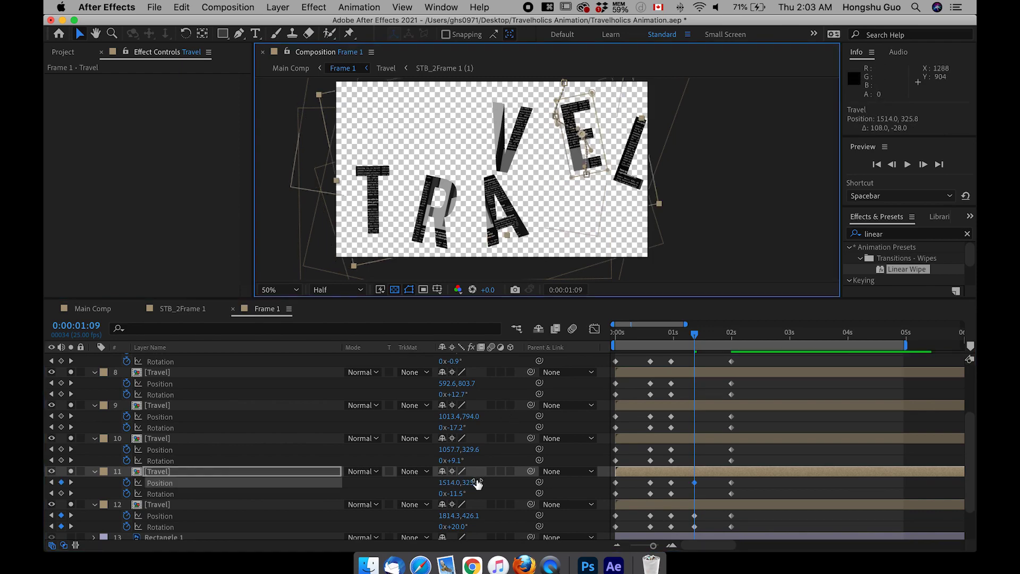
pyautogui.click(457, 494)
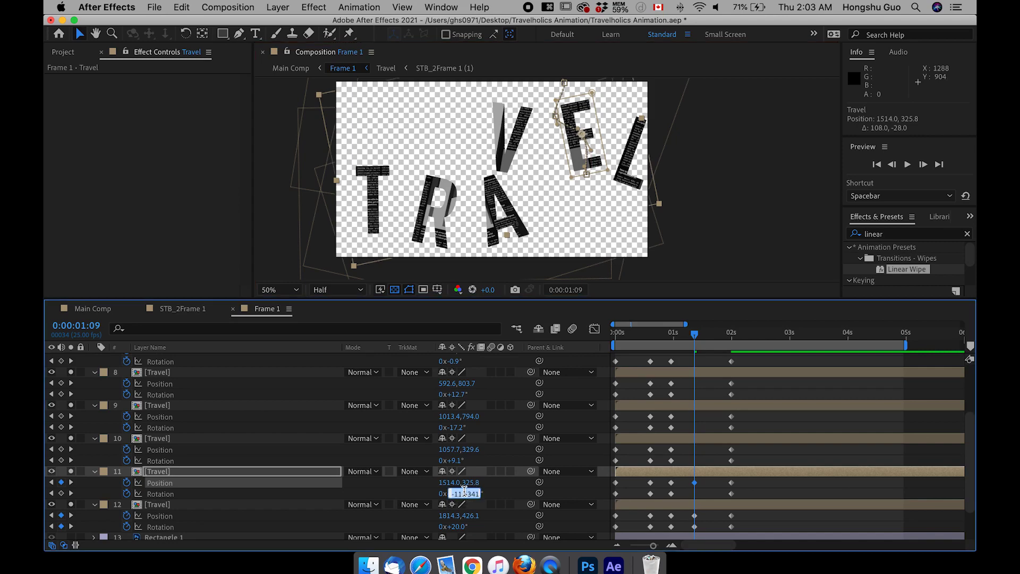
pyautogui.write('20')
pyautogui.press('Return')
pyautogui.click(492, 486)
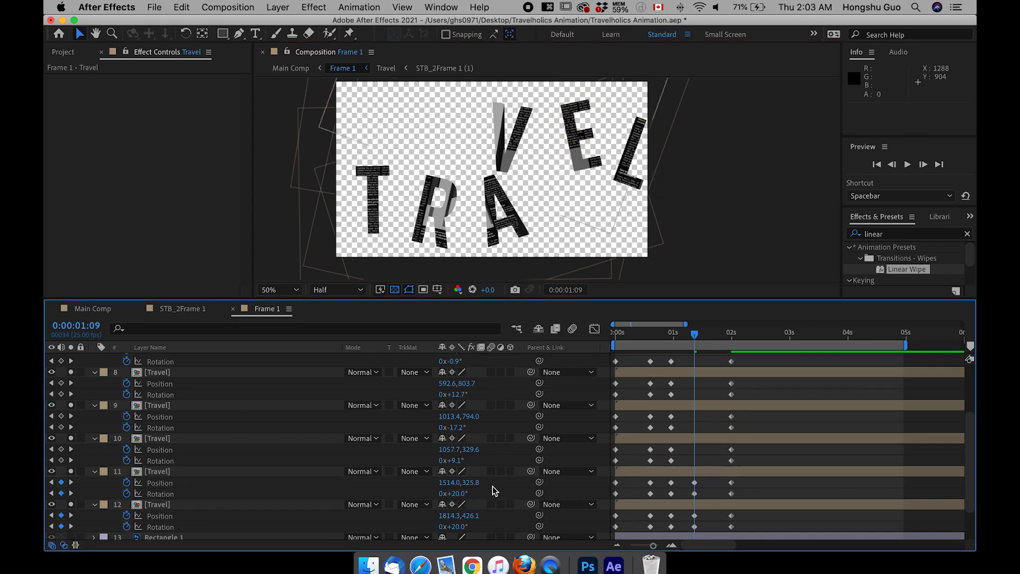
# Step: At 0:00:01:09, move the V on layer 10 to about 1173.7,301.6 and set its rotation to -20°
pyautogui.click(507, 137)
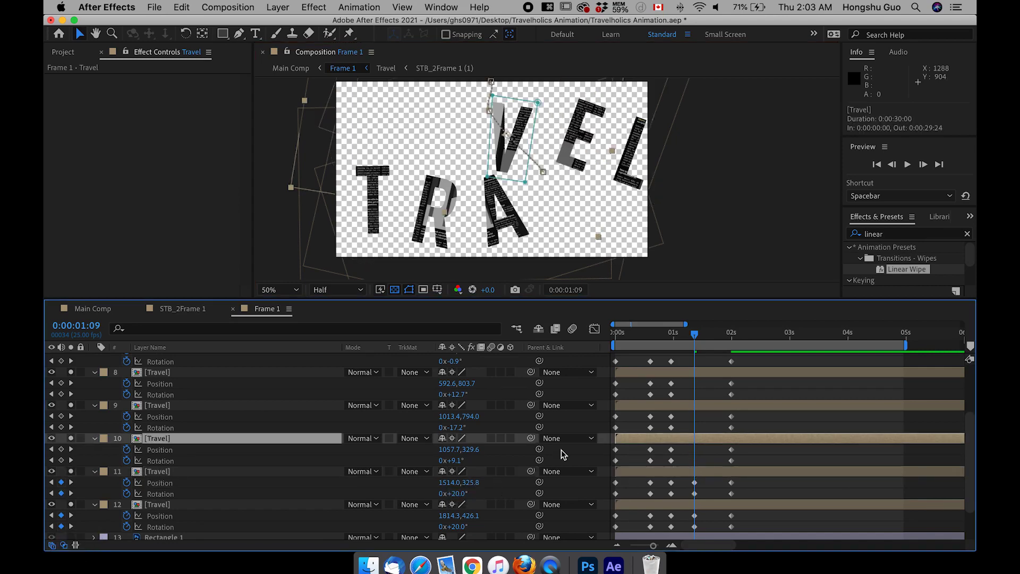
pyautogui.moveTo(512, 140); pyautogui.dragTo(543, 132)
pyautogui.click(457, 461)
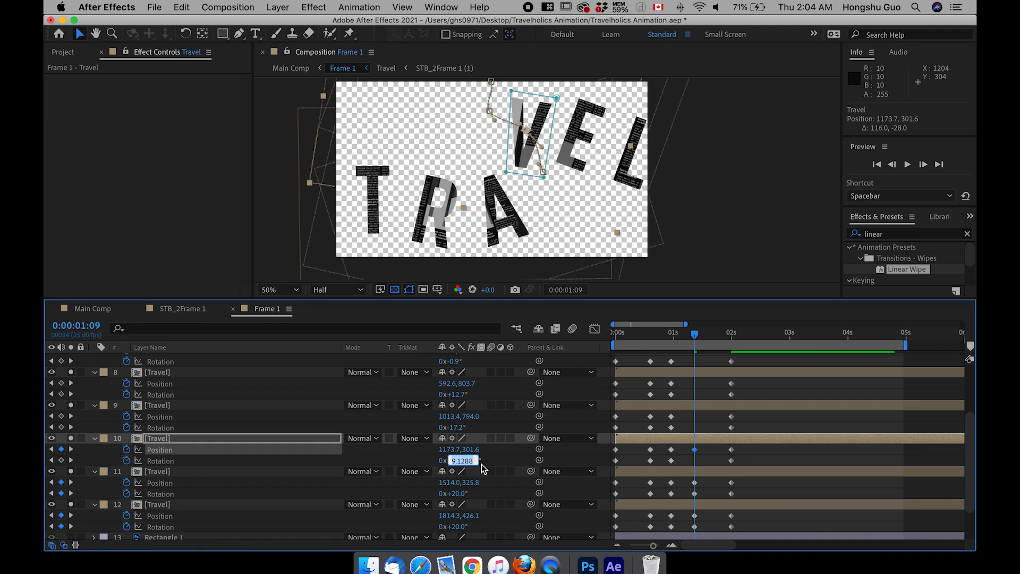
pyautogui.write('-20')
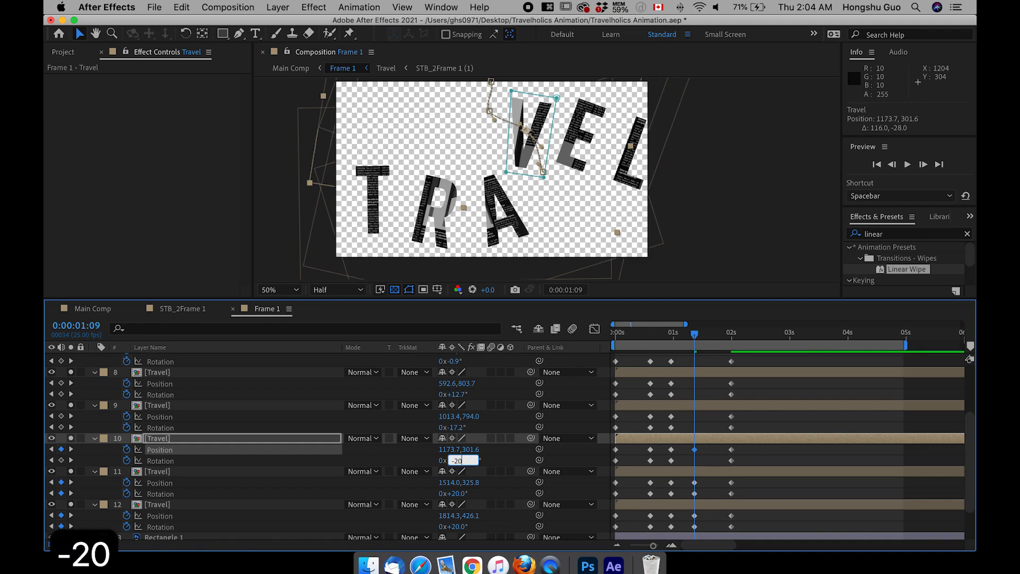
pyautogui.click(509, 452)
# Step: At 0:00:01:09, move the A on layer 9 to about 1133.4,742 and set its rotation to 25°
pyautogui.click(304, 404)
pyautogui.moveTo(501, 213); pyautogui.dragTo(520, 204)
pyautogui.press('Return')
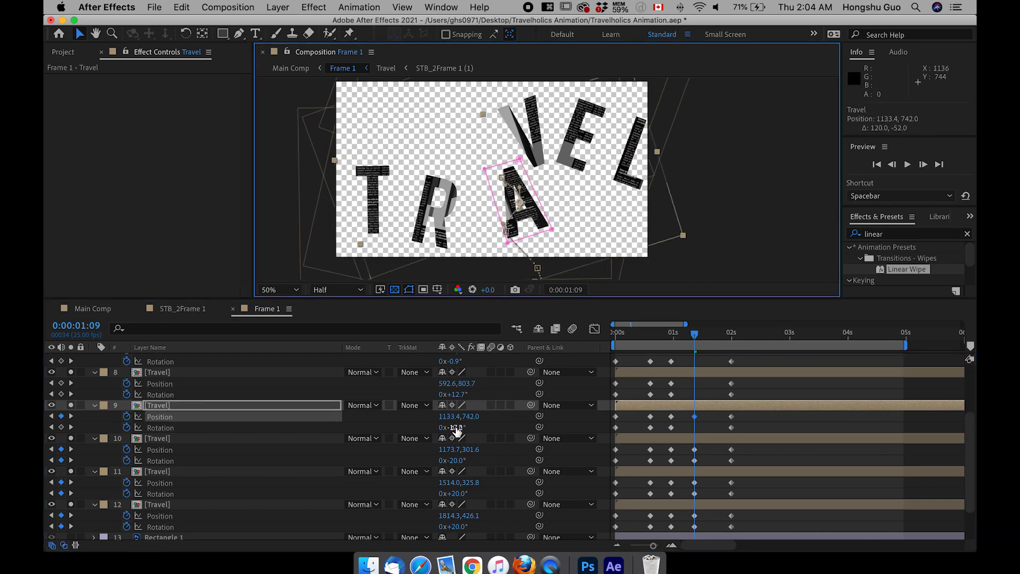
pyautogui.click(455, 429)
pyautogui.write('25')
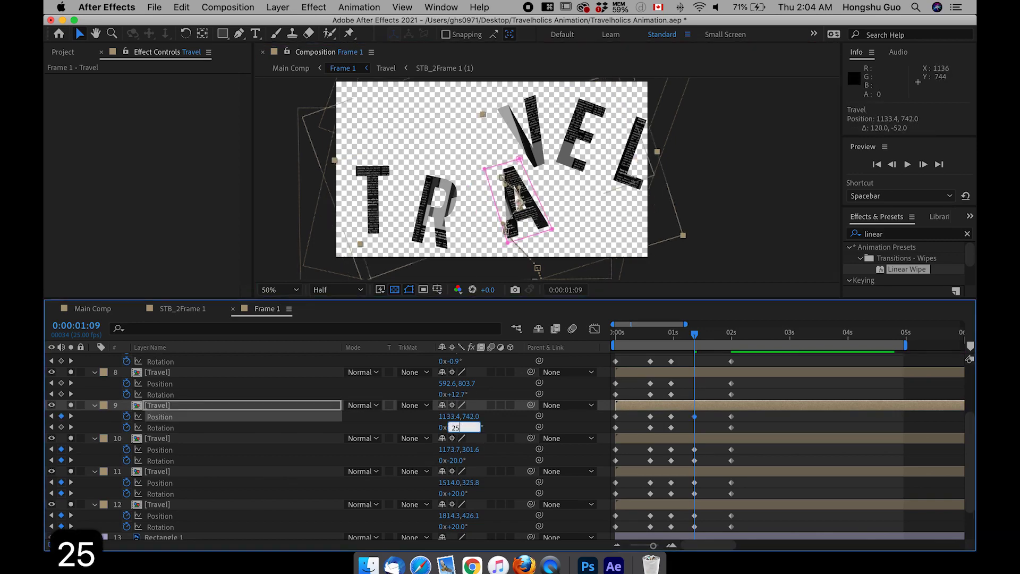
pyautogui.press('Return')
# Step: At 0:00:01:09, move the R on layer 8 to about 740.6,787.7 and set its rotation to -25°
pyautogui.click(229, 371)
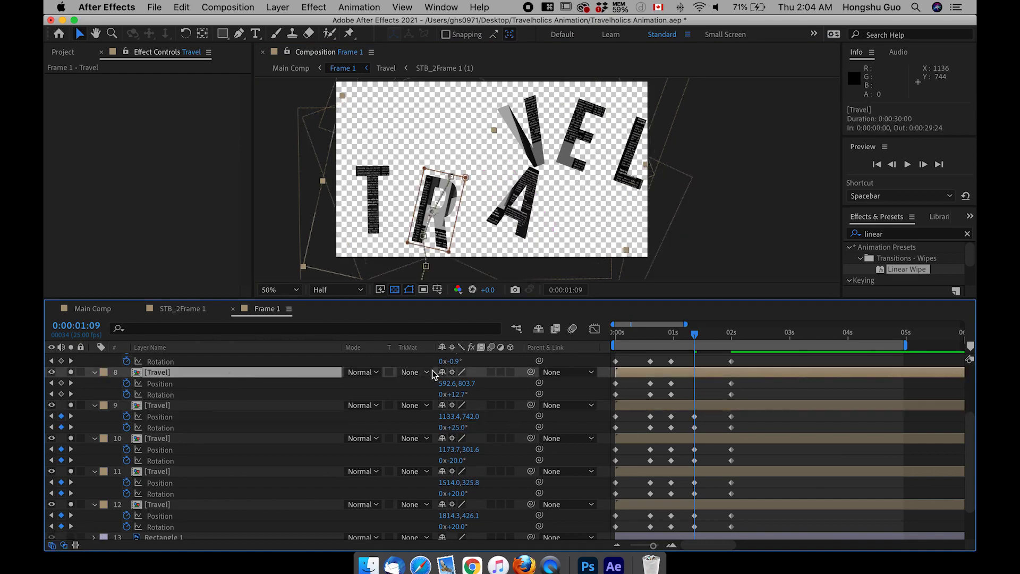
pyautogui.moveTo(432, 212); pyautogui.dragTo(456, 209)
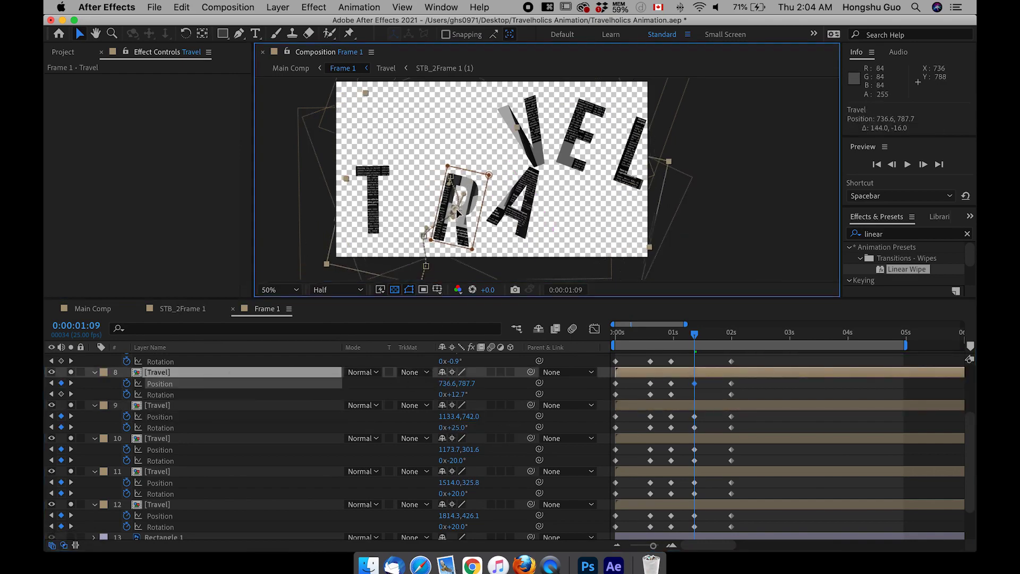
pyautogui.click(456, 395)
pyautogui.write('-25\\')
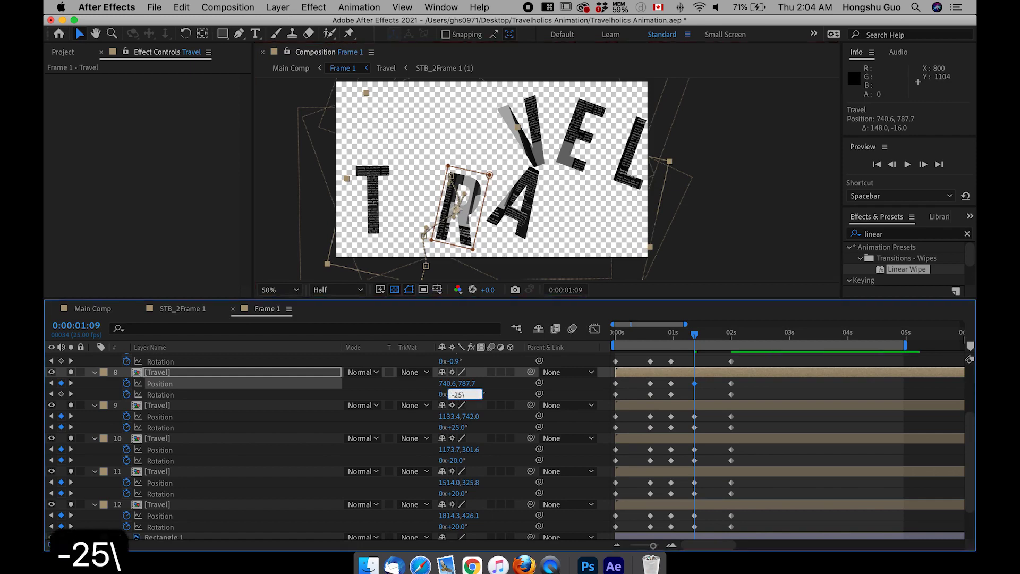
pyautogui.press('BackSpace')
pyautogui.press('Return')
# Step: At 0:00:01:09, move the T on layer 7 to about 359.4,783.6 and set its rotation to 10°
pyautogui.hotkey('ctrl', 'Up')
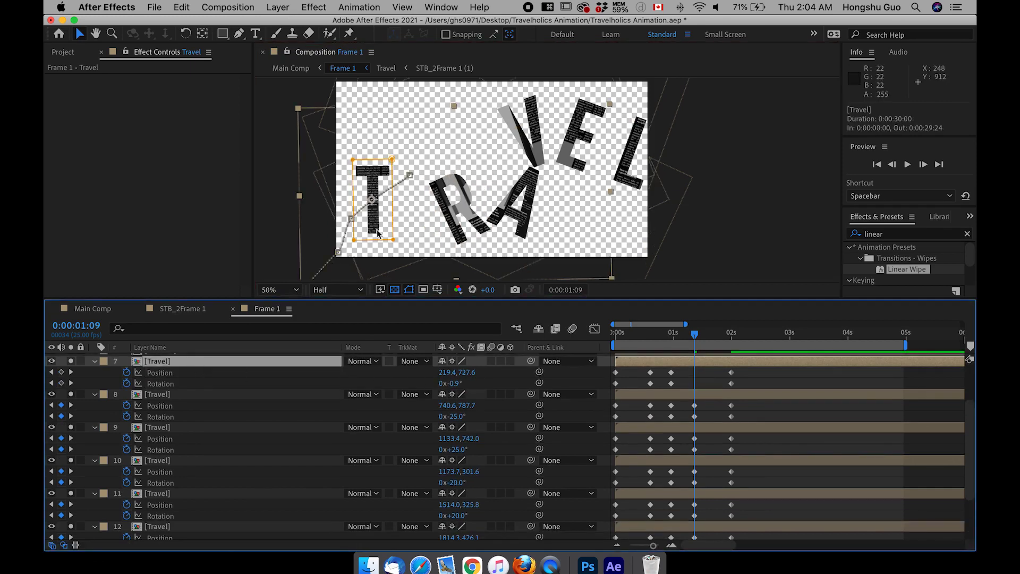
pyautogui.moveTo(373, 202); pyautogui.dragTo(410, 217)
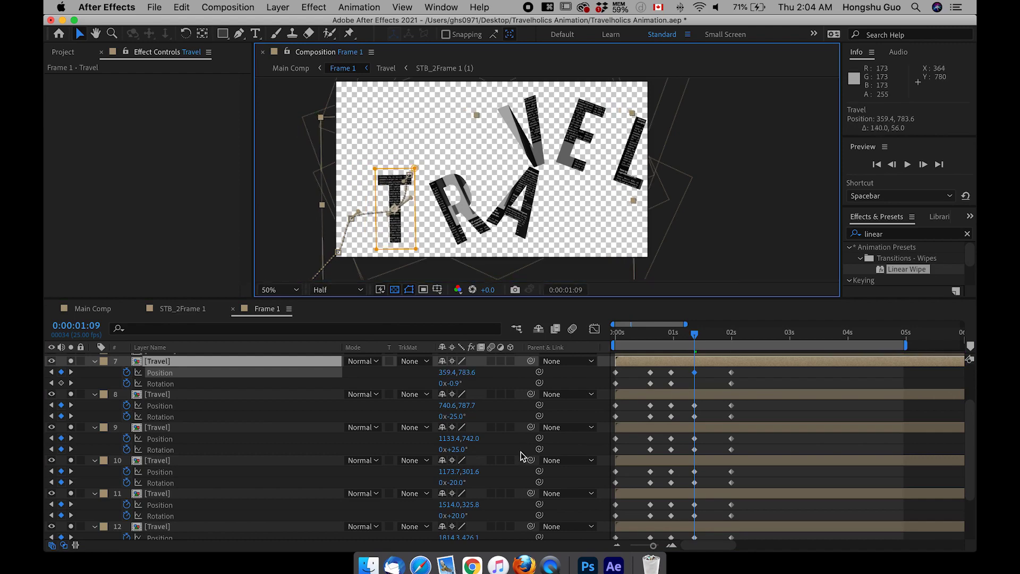
pyautogui.click(455, 384)
pyautogui.write('10')
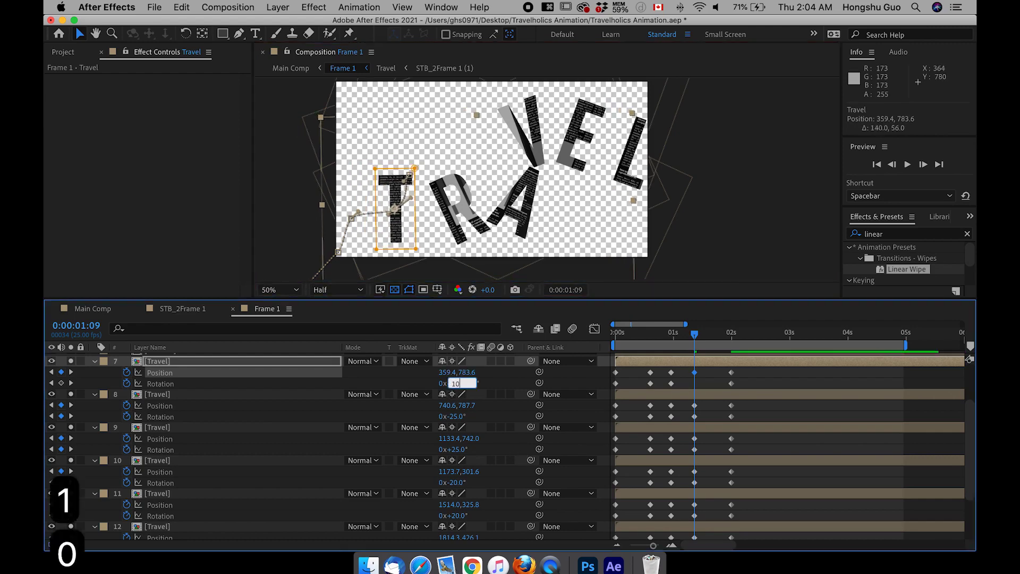
pyautogui.press('Return')
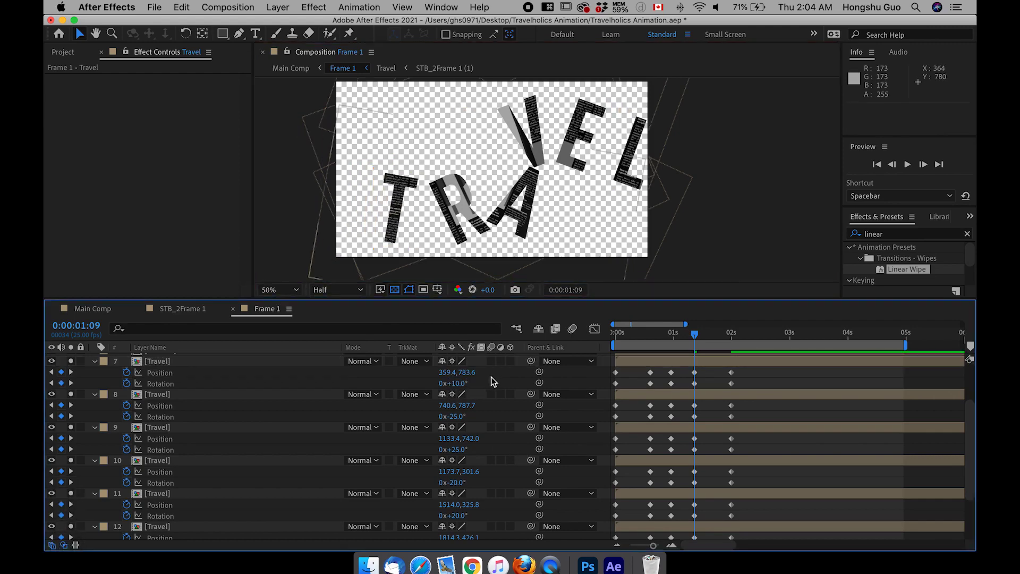
# Step: At 0:00:01:20, move the T on layer 7 to about 437.1,510.5, rotate it to about -19.9°, and preview the motion
pyautogui.click(723, 335)
pyautogui.moveTo(726, 334); pyautogui.dragTo(723, 334)
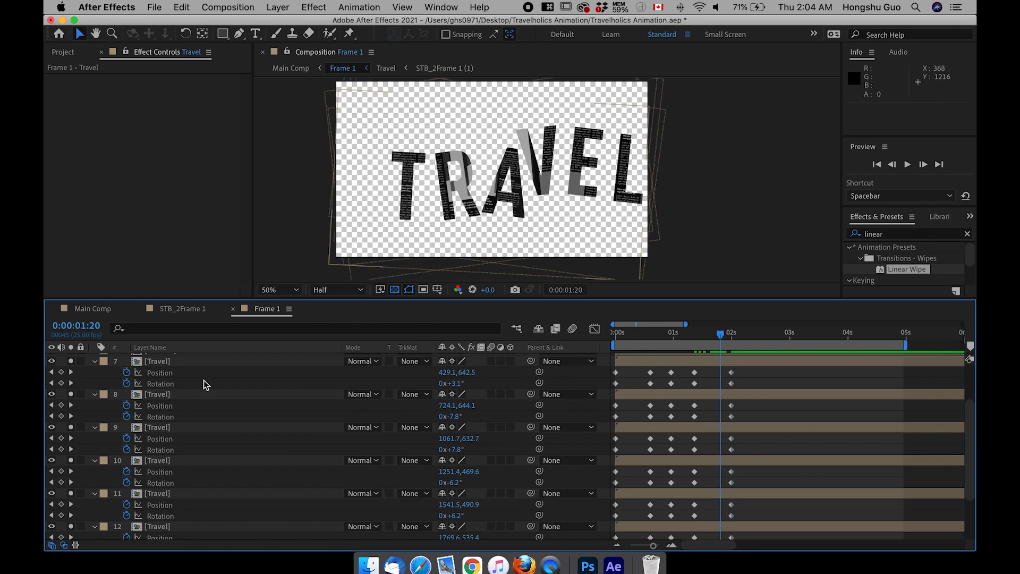
pyautogui.click(156, 363)
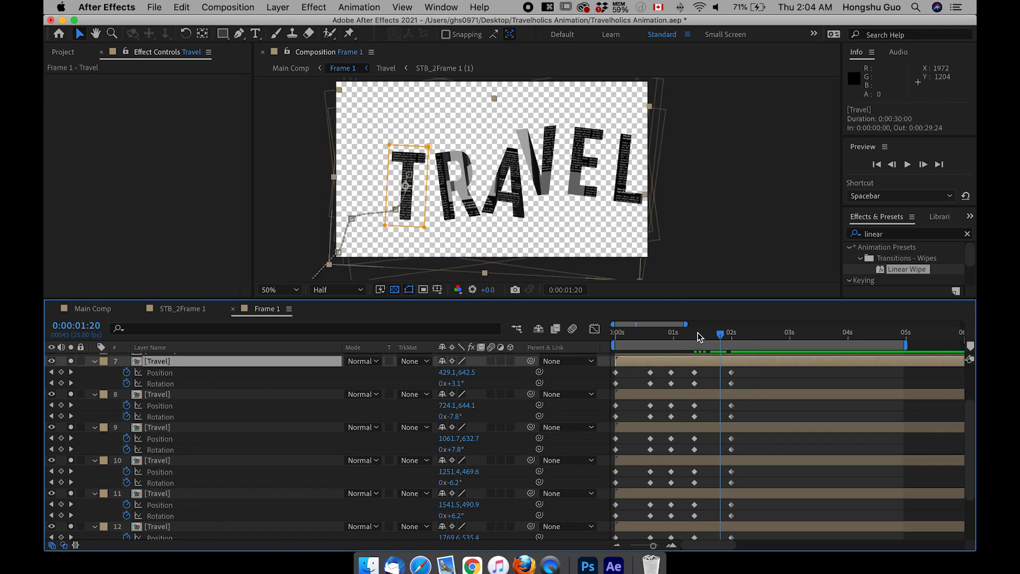
pyautogui.moveTo(406, 199); pyautogui.dragTo(406, 164)
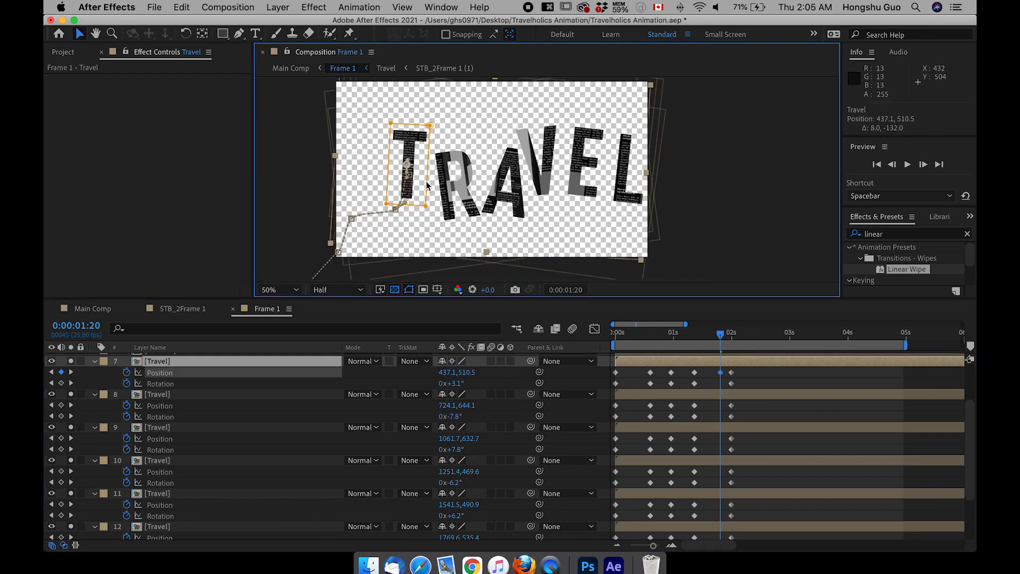
pyautogui.moveTo(458, 386); pyautogui.dragTo(444, 383)
pyautogui.press('space')
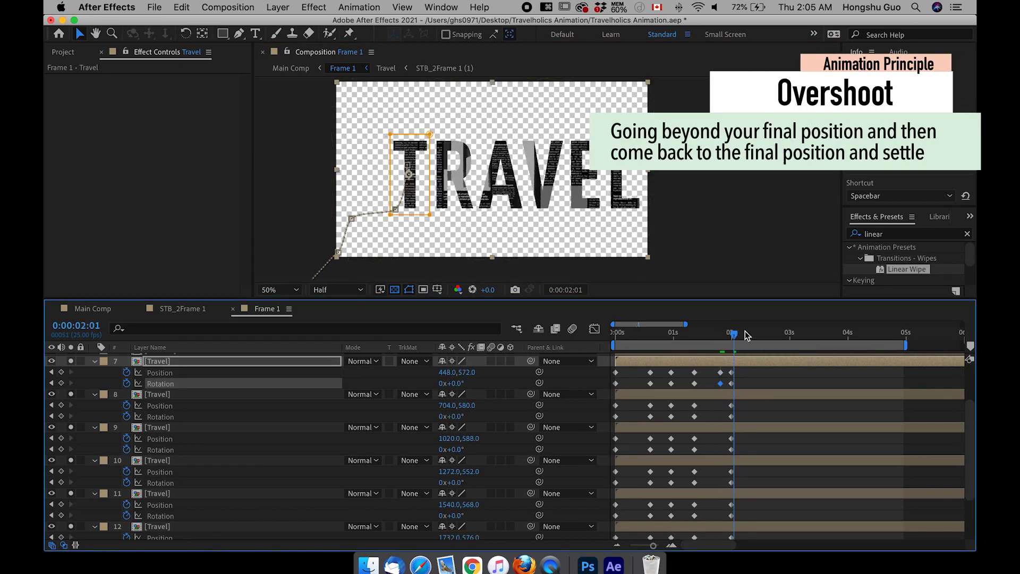
# Step: At 0:00:01:20, move the R on layer 8 to about 744.1,540.1 and rotate it to about 16.2°
pyautogui.click(718, 337)
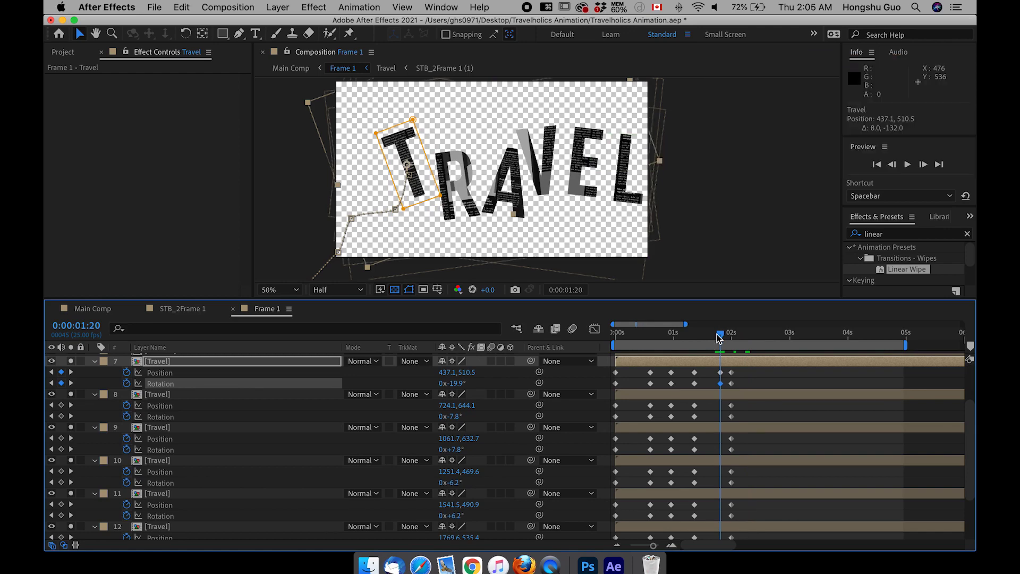
pyautogui.moveTo(720, 337)
pyautogui.mouseDown()
pyautogui.moveTo(731, 336)
pyautogui.moveTo(718, 335)
pyautogui.mouseUp()
pyautogui.moveTo(719, 336)
pyautogui.mouseDown()
pyautogui.moveTo(730, 337)
pyautogui.moveTo(719, 338)
pyautogui.mouseUp()
pyautogui.click(454, 181)
pyautogui.moveTo(455, 180); pyautogui.dragTo(458, 167)
pyautogui.moveTo(451, 421)
pyautogui.mouseDown()
pyautogui.moveTo(467, 416)
pyautogui.moveTo(458, 417)
pyautogui.mouseUp()
# Step: At 0:00:01:20, move the A on layer 9 to about 1005.7,540.7 and rotate it to about -10.2°
pyautogui.click(227, 430)
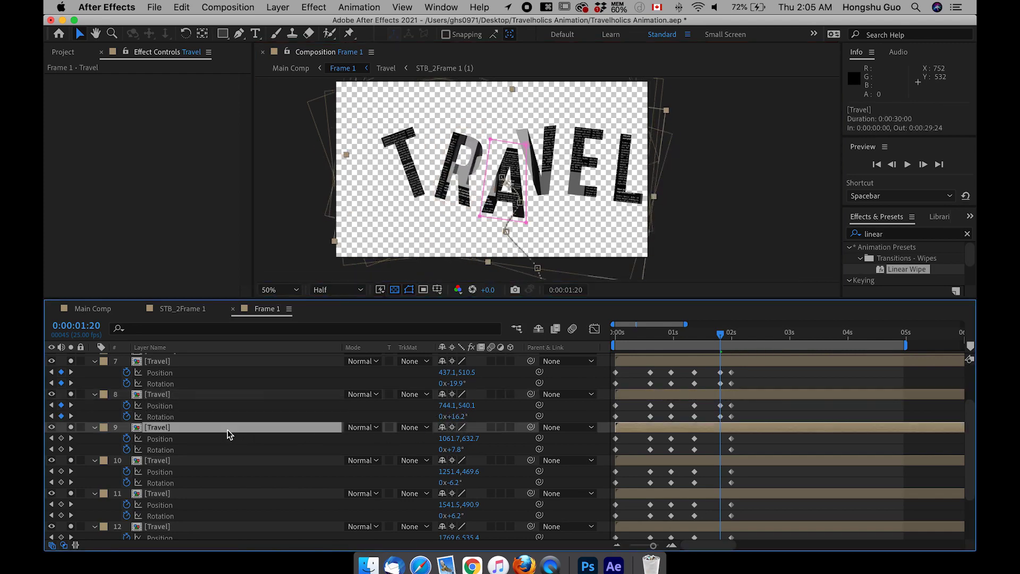
pyautogui.moveTo(512, 193); pyautogui.dragTo(505, 179)
pyautogui.moveTo(451, 450)
pyautogui.mouseDown()
pyautogui.moveTo(432, 454)
pyautogui.moveTo(442, 454)
pyautogui.mouseUp()
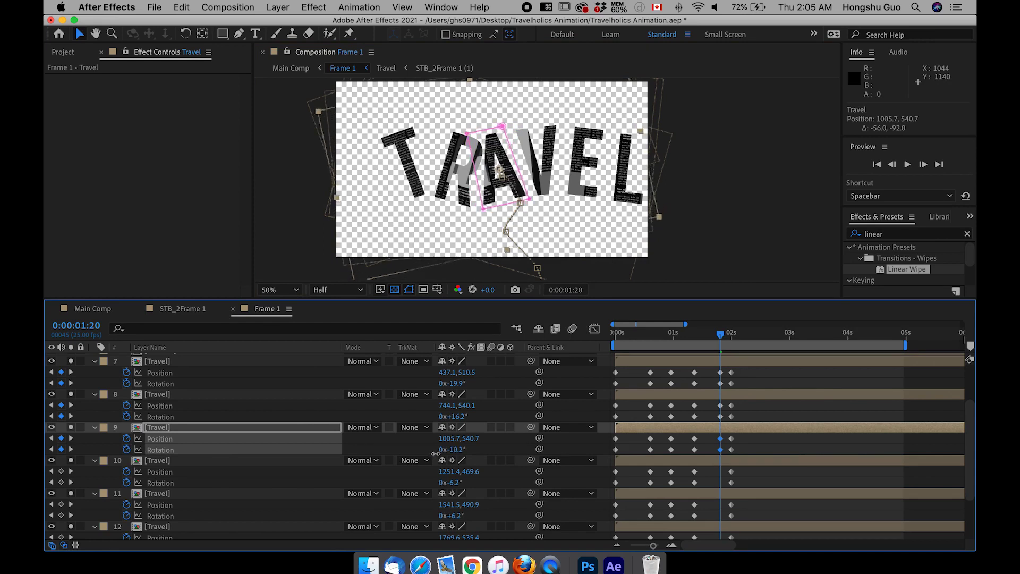
# Step: At 0:00:01:20, move the V on layer 10 to about 1267.4,609.6 and rotate it to about 1.8°
pyautogui.click(168, 465)
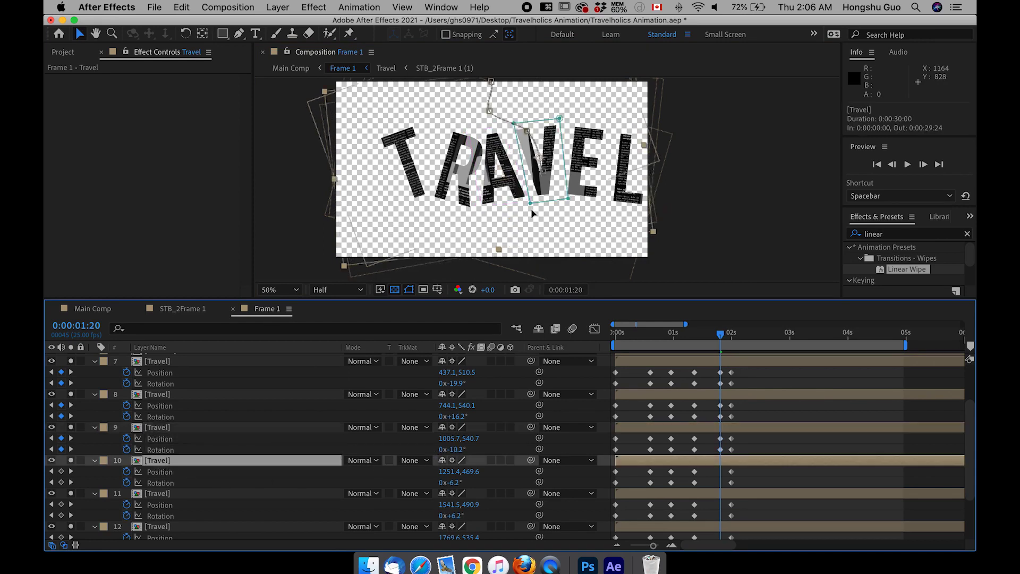
pyautogui.moveTo(541, 173); pyautogui.dragTo(543, 187)
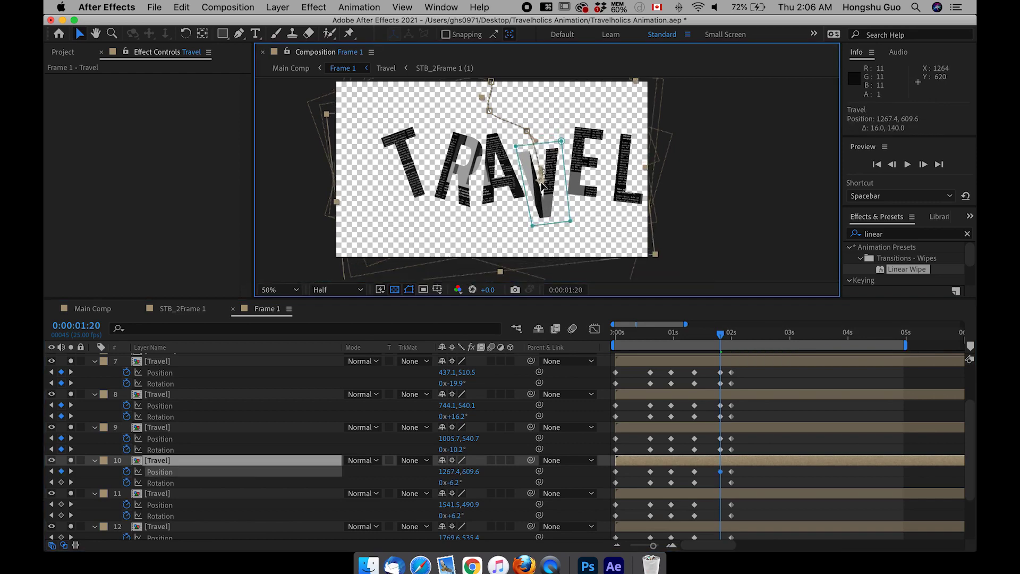
pyautogui.moveTo(456, 484); pyautogui.dragTo(460, 485)
# Step: At 0:00:01:20, move the E on layer 11 to about 1553.5,610.9 and set its rotation to -9°
pyautogui.click(178, 494)
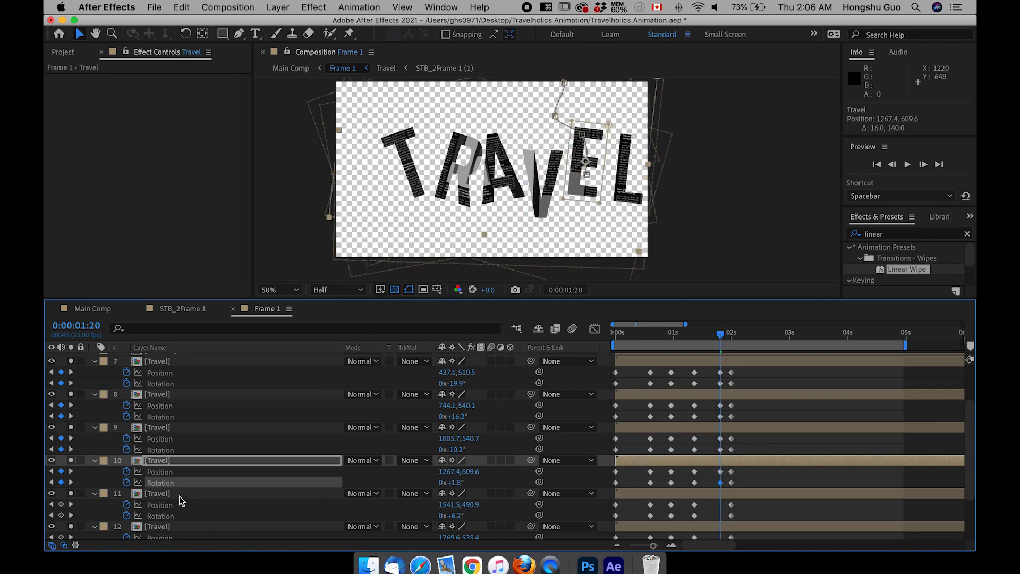
pyautogui.moveTo(588, 160); pyautogui.dragTo(592, 191)
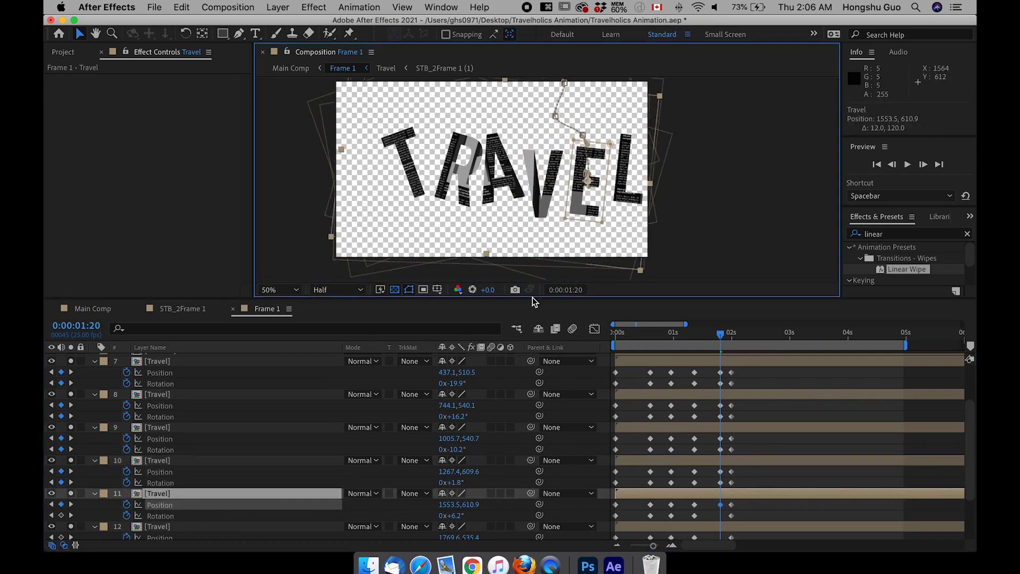
pyautogui.click(460, 522)
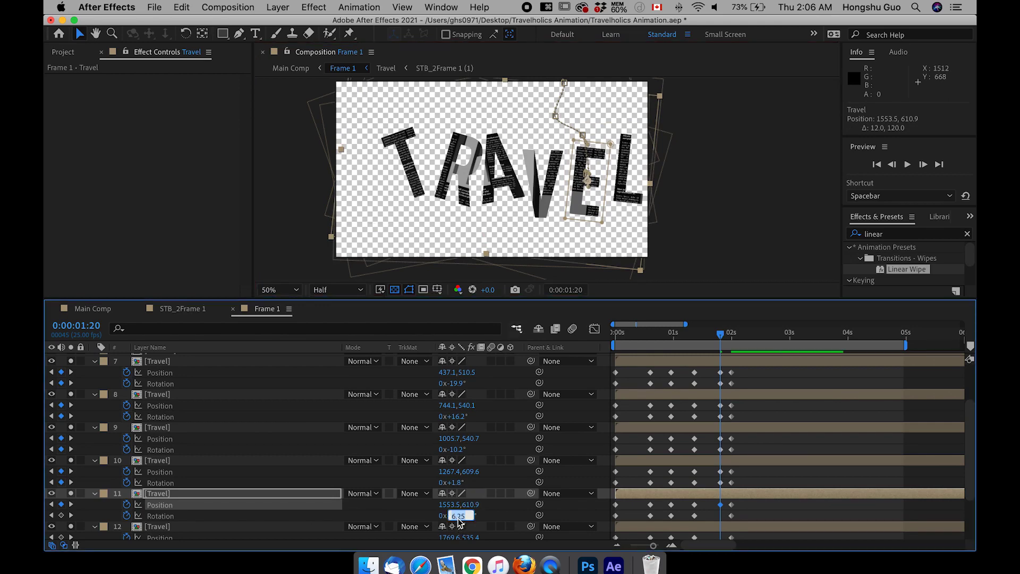
pyautogui.write('-9')
pyautogui.press('Return')
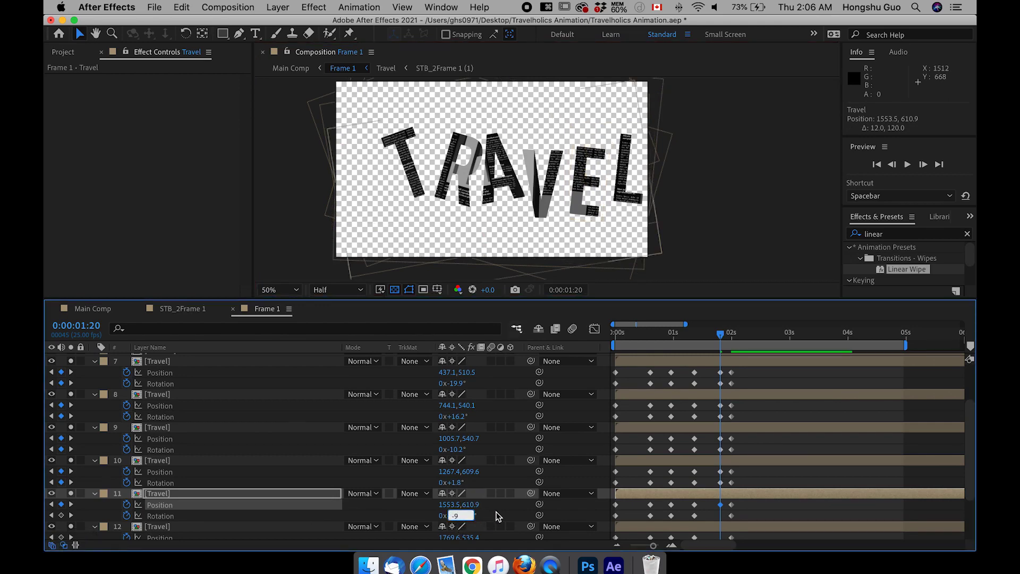
pyautogui.click(485, 514)
# Step: At 0:00:01:20, move the L on layer 12 to about 1741.6,647.4 and rotate it to about -3.8°
pyautogui.click(248, 524)
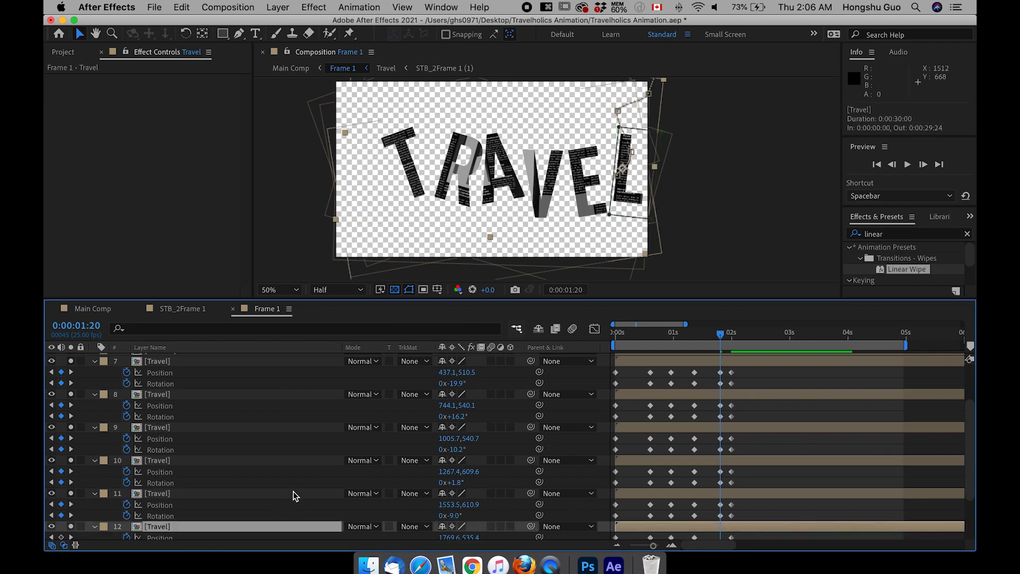
pyautogui.scroll(-3, 295, 495)
pyautogui.moveTo(445, 516); pyautogui.dragTo(451, 517)
pyautogui.moveTo(624, 170); pyautogui.dragTo(618, 186)
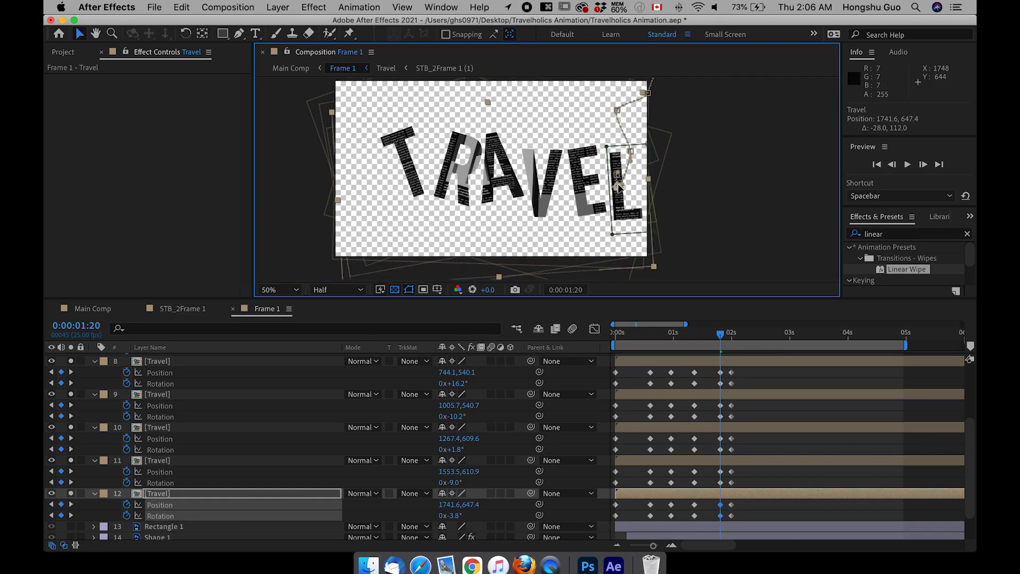
pyautogui.click(758, 412)
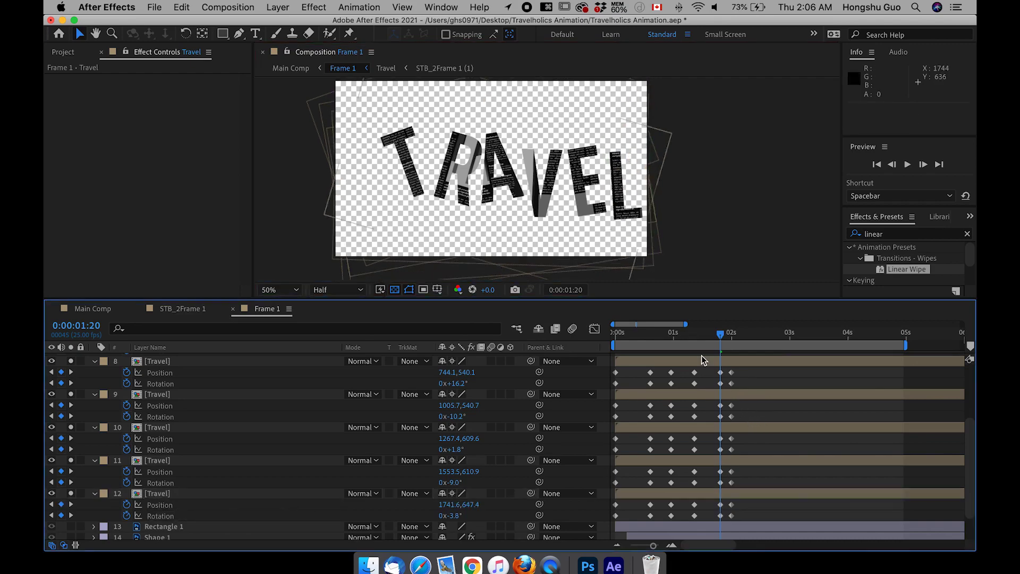
# Step: End the work area at 0:00:03:00 and preview the letter animation from the start
pyautogui.click(789, 337)
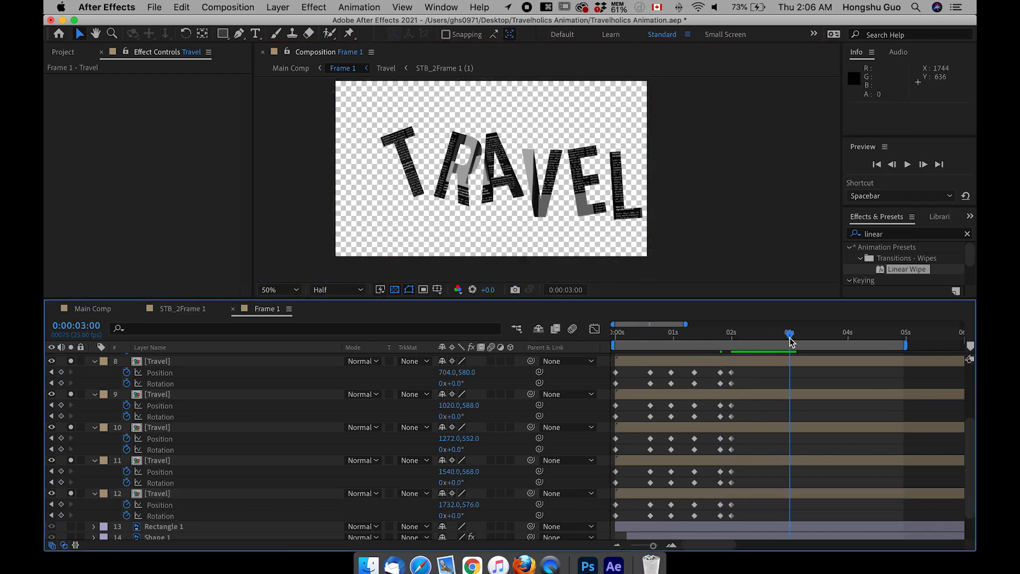
pyautogui.press('n')
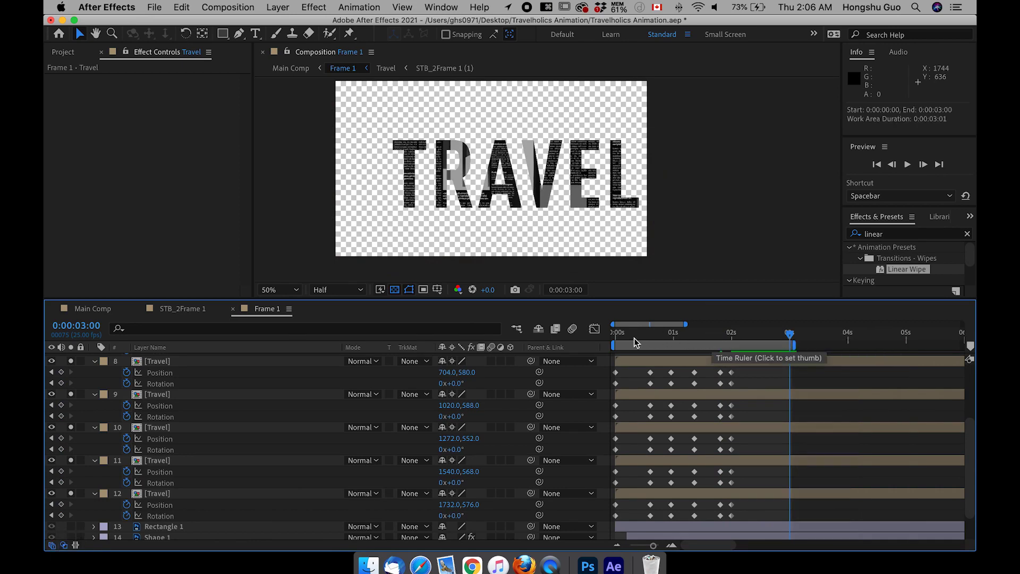
pyautogui.click(617, 337)
pyautogui.click(609, 339)
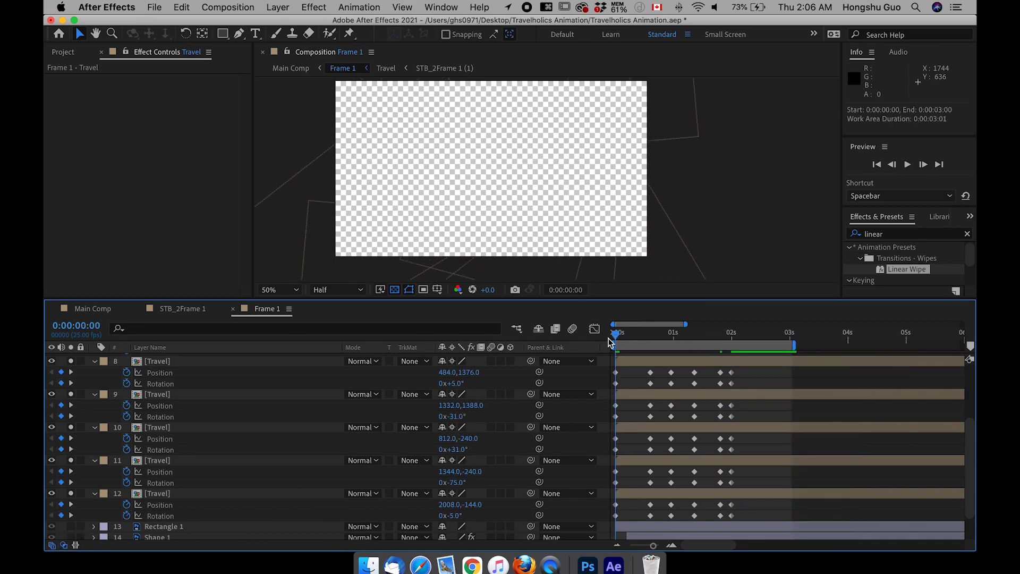
pyautogui.press('space')
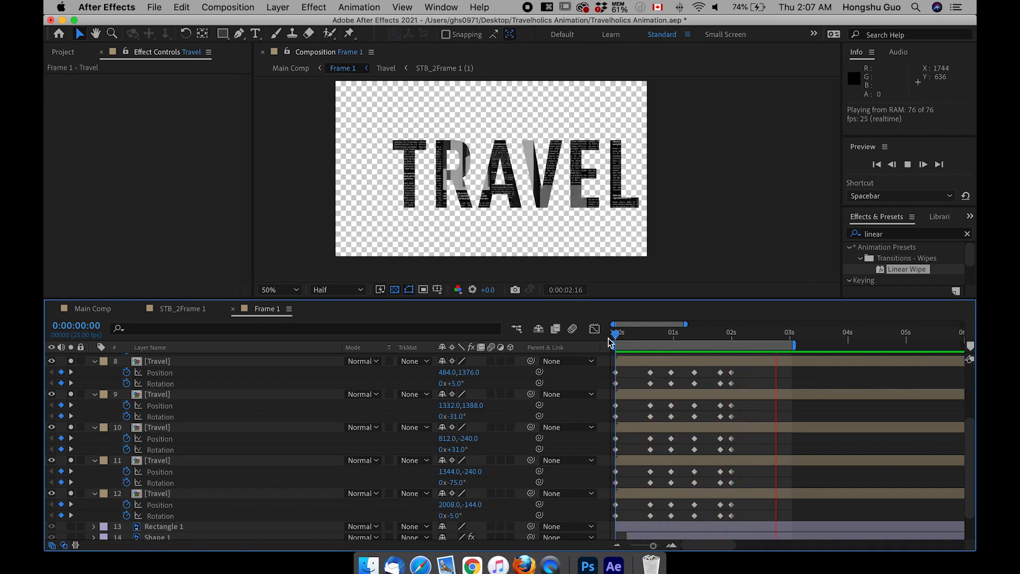
pyautogui.press('space')
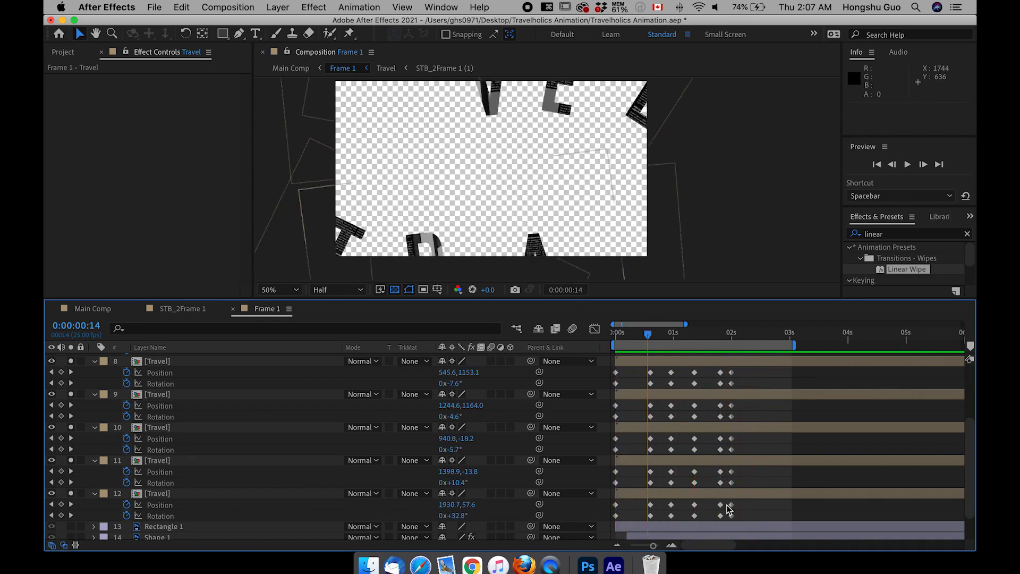
# Step: Convert all Position and Rotation keyframes of the six Travel letter layers to hold keyframes and preview the stepped motion from the start
pyautogui.moveTo(745, 518); pyautogui.dragTo(595, 357)
pyautogui.rightClick(650, 392)
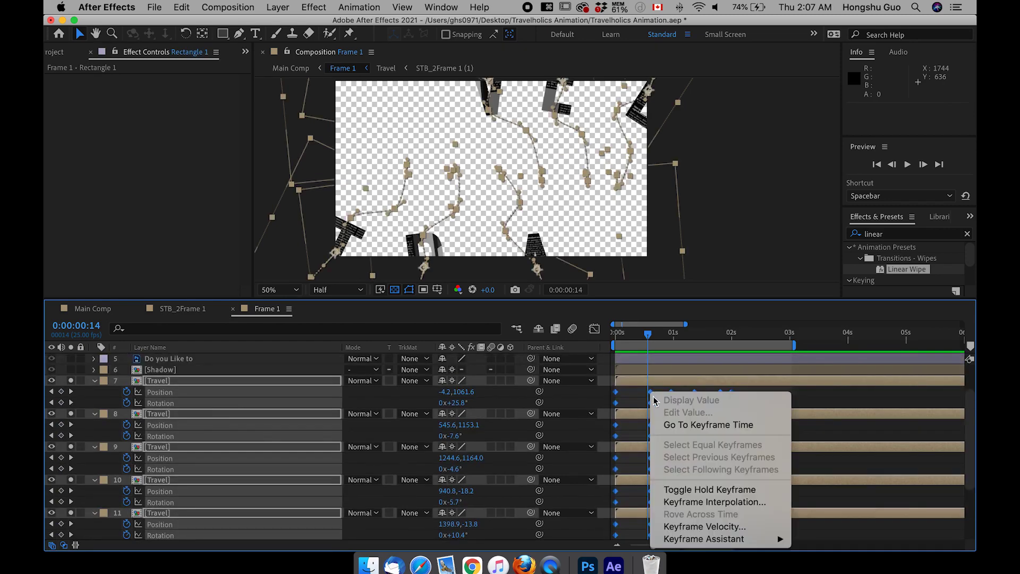
pyautogui.click(699, 490)
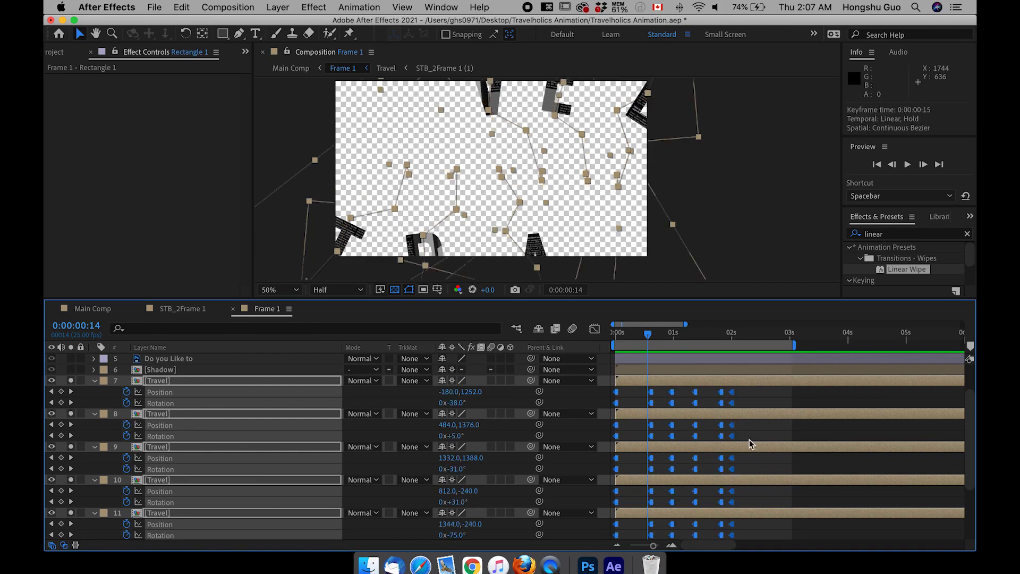
pyautogui.click(762, 403)
pyautogui.click(611, 335)
pyautogui.press('space')
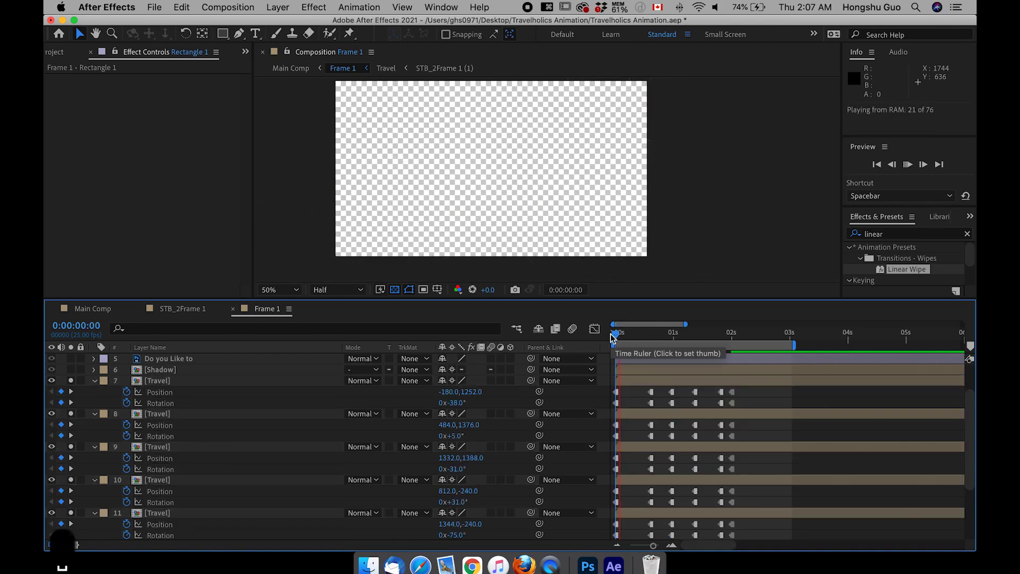
pyautogui.press('space')
pyautogui.press('space')
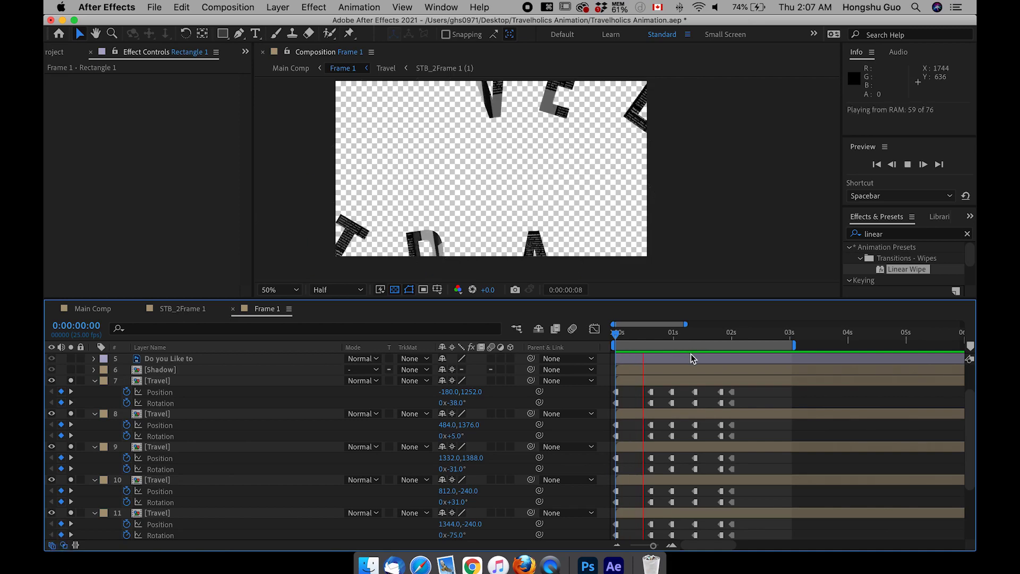
pyautogui.press('space')
# Step: At 0:00:01:15, move the T on layer 7 to about 359.4,641.6 and set its rotation to -5°
pyautogui.click(679, 334)
pyautogui.moveTo(678, 333); pyautogui.dragTo(709, 334)
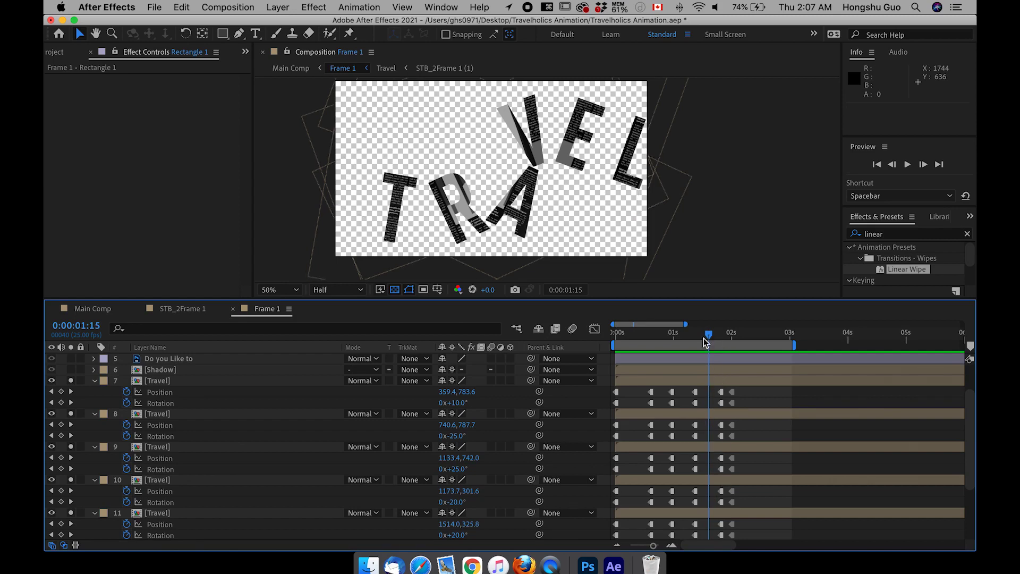
pyautogui.moveTo(715, 338)
pyautogui.mouseDown()
pyautogui.moveTo(725, 337)
pyautogui.moveTo(705, 340)
pyautogui.mouseUp()
pyautogui.click(697, 380)
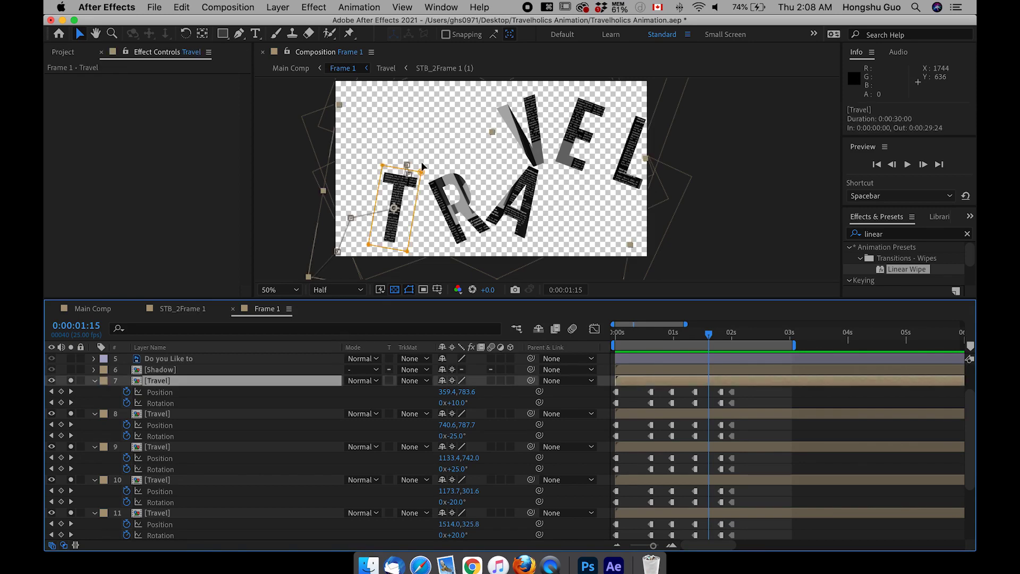
pyautogui.moveTo(395, 211); pyautogui.dragTo(393, 187)
pyautogui.moveTo(457, 391); pyautogui.dragTo(375, 396)
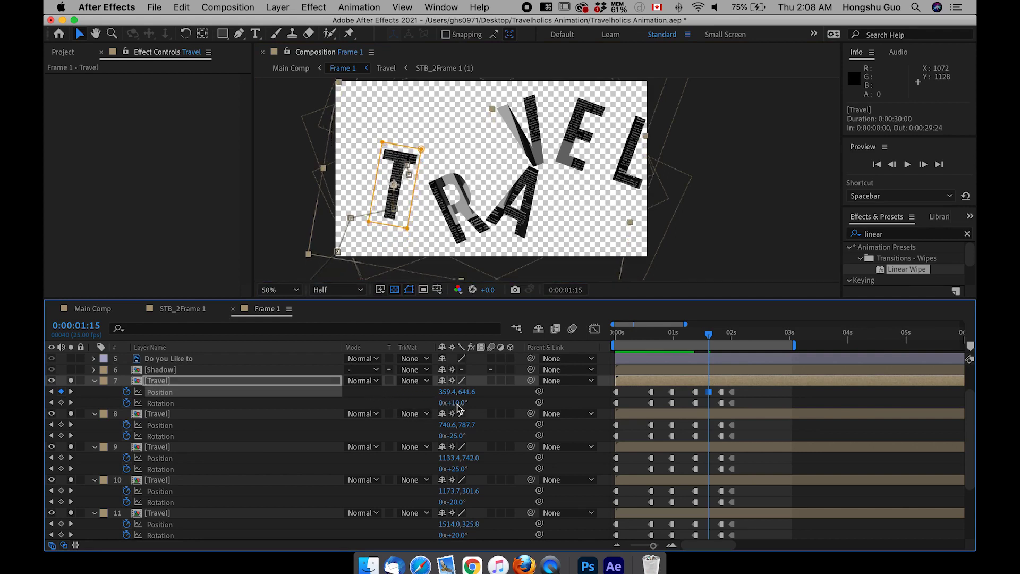
pyautogui.write('-5')
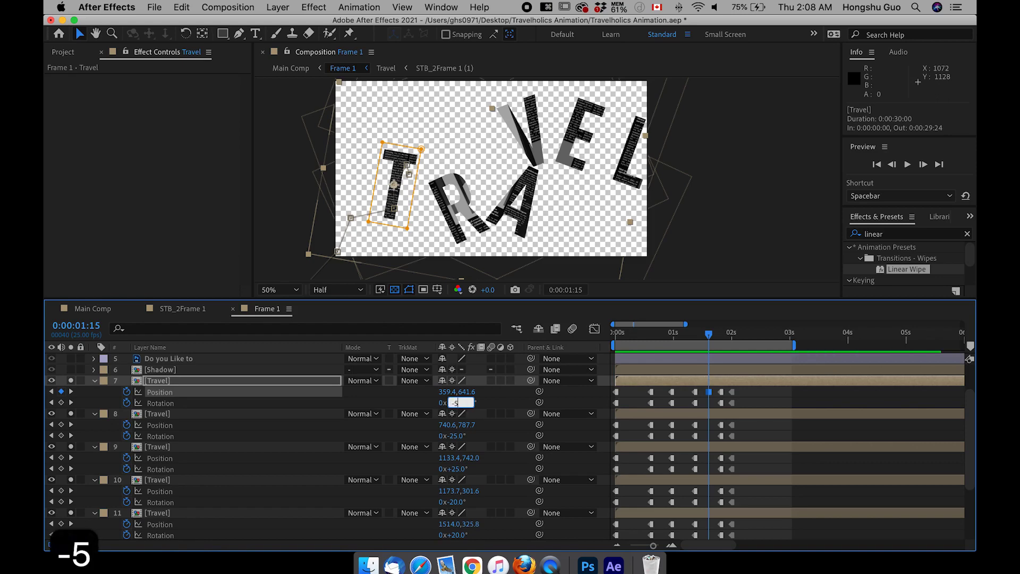
pyautogui.click(509, 401)
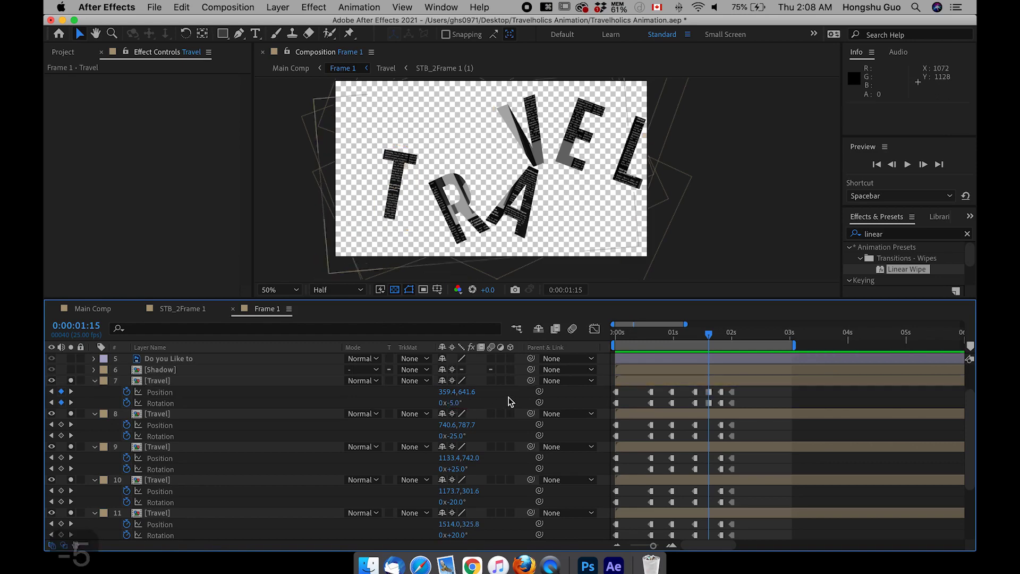
# Step: At 0:00:01:15, move the R on layer 8 to about 799.6,674.7 and set its rotation to 10°
pyautogui.click(703, 414)
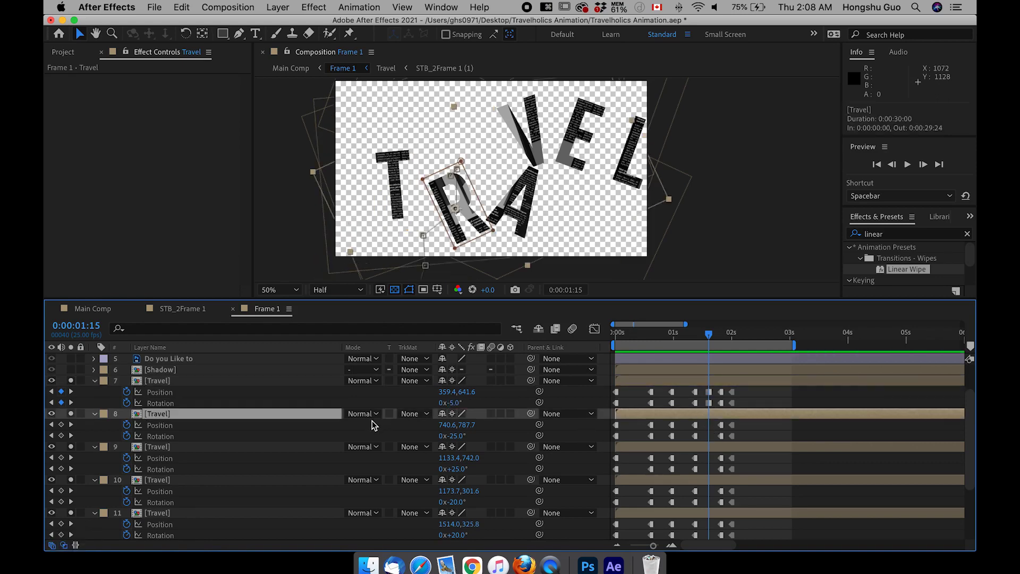
pyautogui.moveTo(466, 425); pyautogui.dragTo(381, 435)
pyautogui.moveTo(449, 425); pyautogui.dragTo(484, 427)
pyautogui.click(455, 435)
pyautogui.write('10')
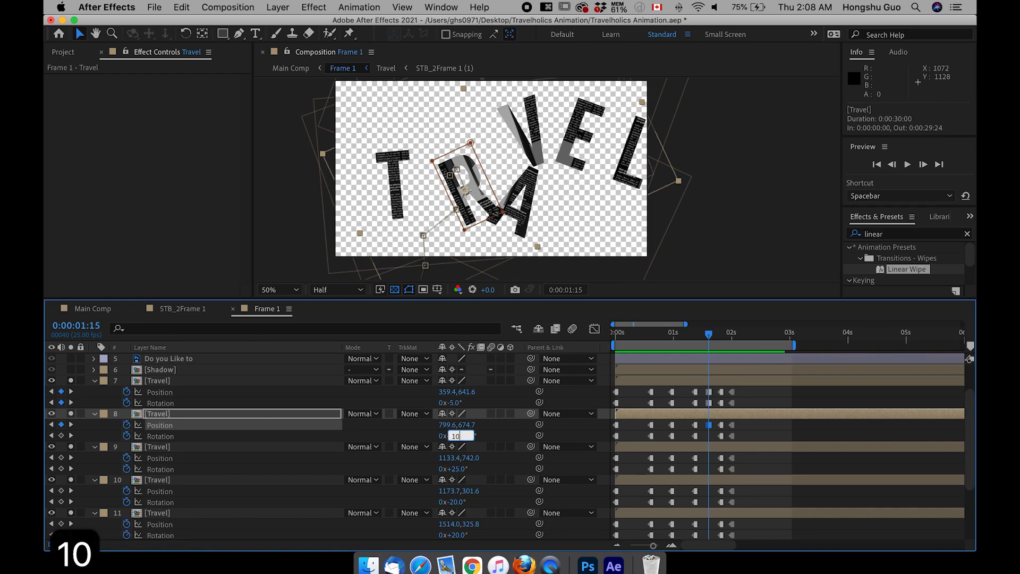
pyautogui.click(489, 435)
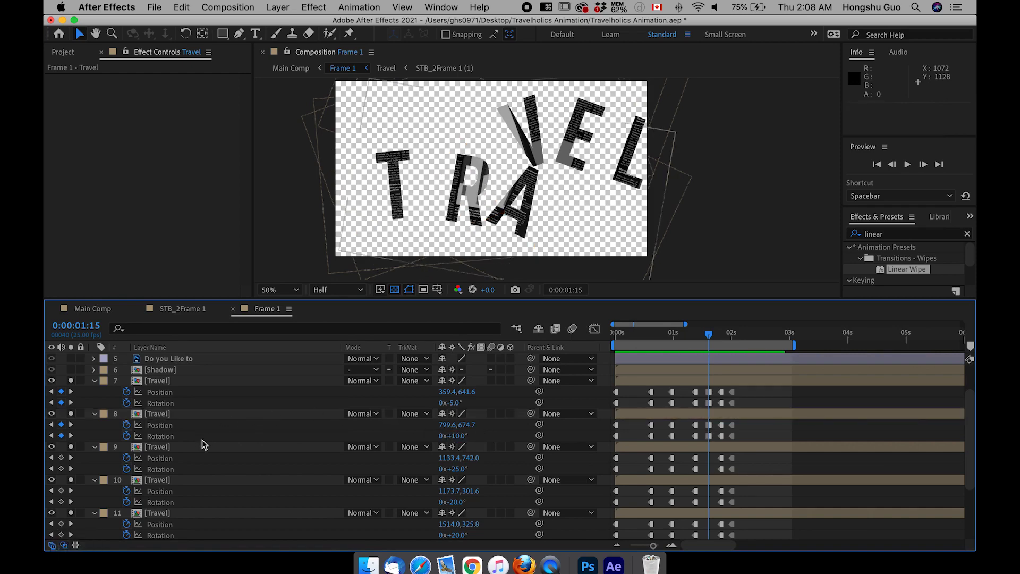
# Step: At 0:00:01:15, move the A on layer 9 to about 1064.4,653.0
pyautogui.click(192, 446)
pyautogui.moveTo(472, 459); pyautogui.dragTo(404, 467)
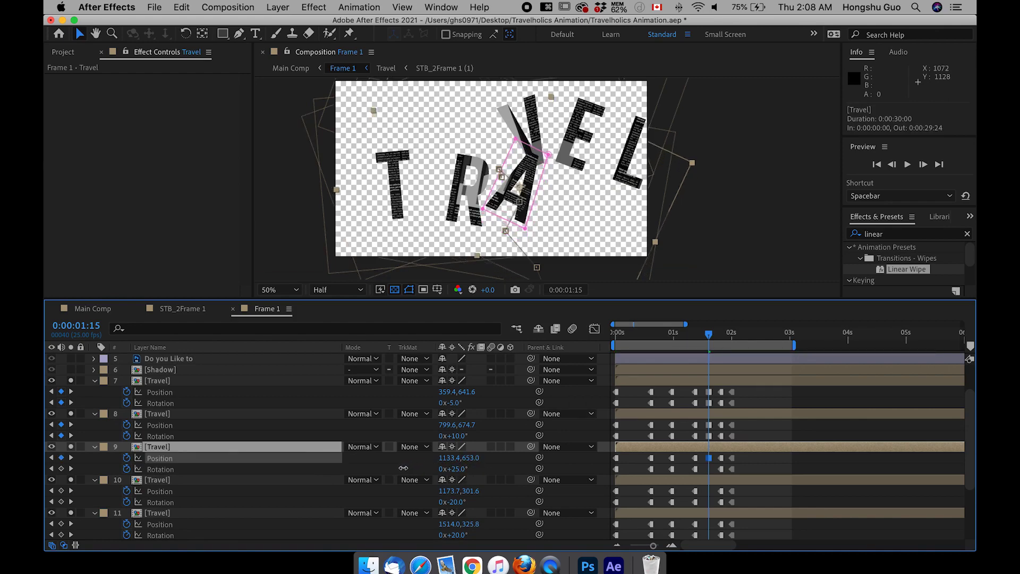
pyautogui.click(449, 457)
pyautogui.write('1033.4')
pyautogui.press('Return')
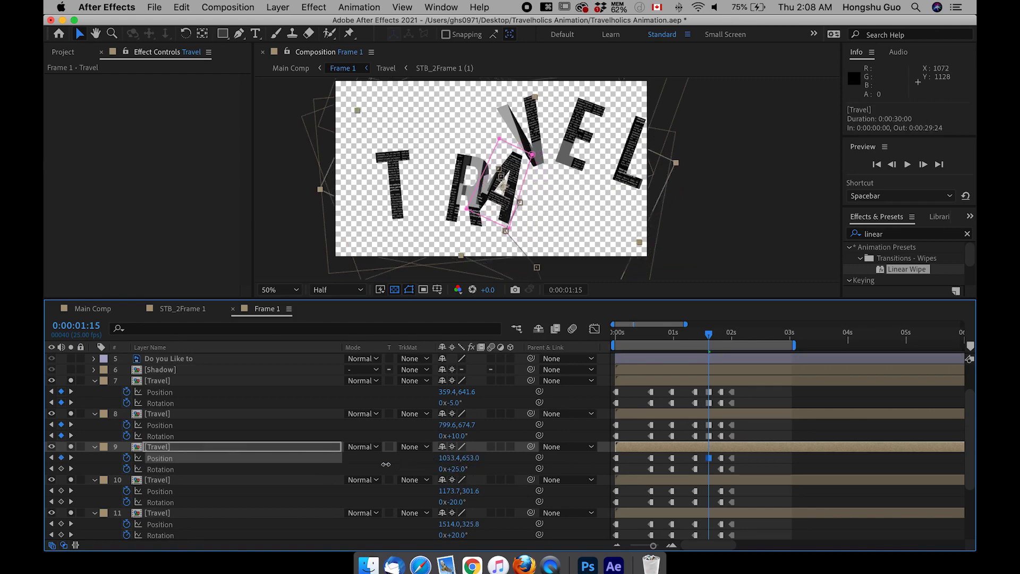
pyautogui.moveTo(388, 463); pyautogui.dragTo(404, 461)
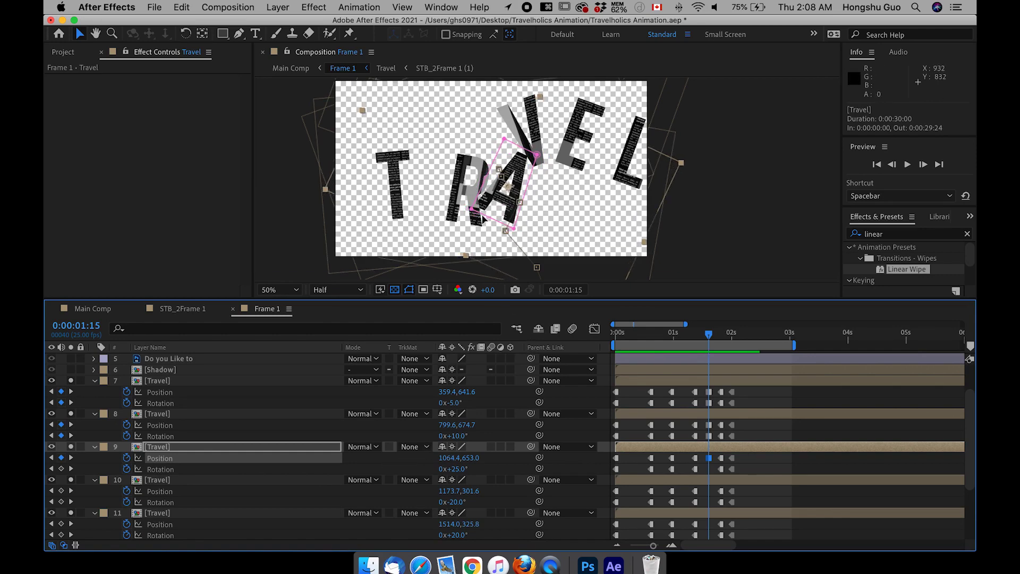
# Step: At 0:00:01:15, shift the R to about 648.6,674.7 and the A to about 1011.4,653.0, rotating the A to 5°
pyautogui.click(719, 413)
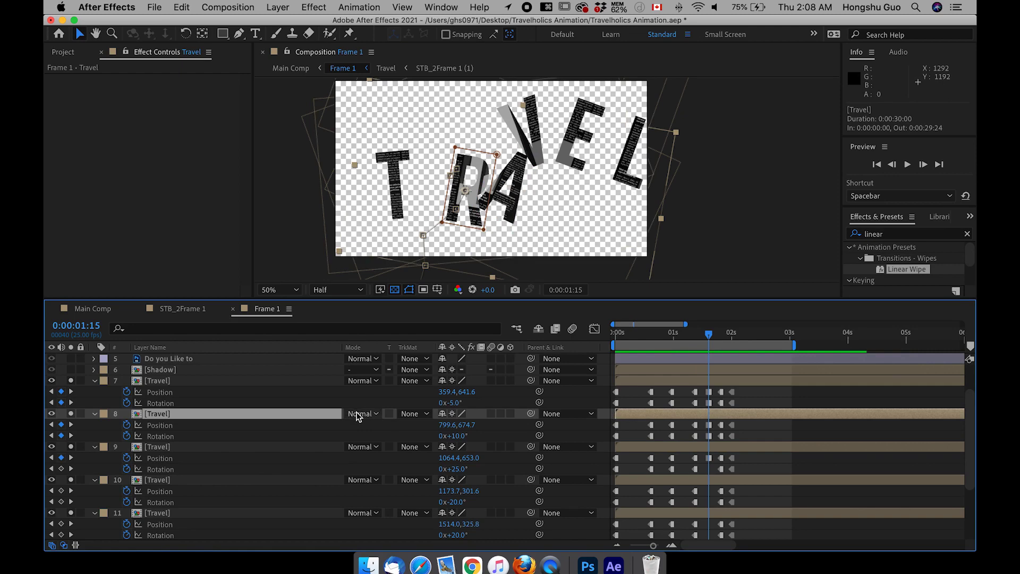
pyautogui.moveTo(446, 425); pyautogui.dragTo(352, 426)
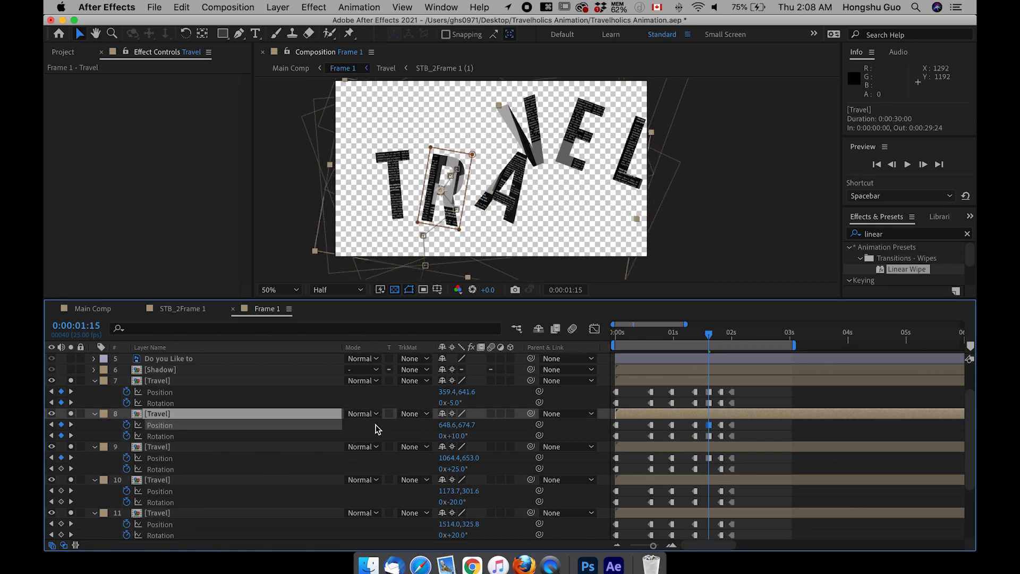
pyautogui.click(185, 446)
pyautogui.moveTo(451, 458)
pyautogui.mouseDown()
pyautogui.moveTo(499, 468)
pyautogui.moveTo(441, 471)
pyautogui.mouseUp()
# Step: At 0:00:01:15, move the V on layer 10 to about 1200.7,447.6 and set its rotation to 10°
pyautogui.click(241, 480)
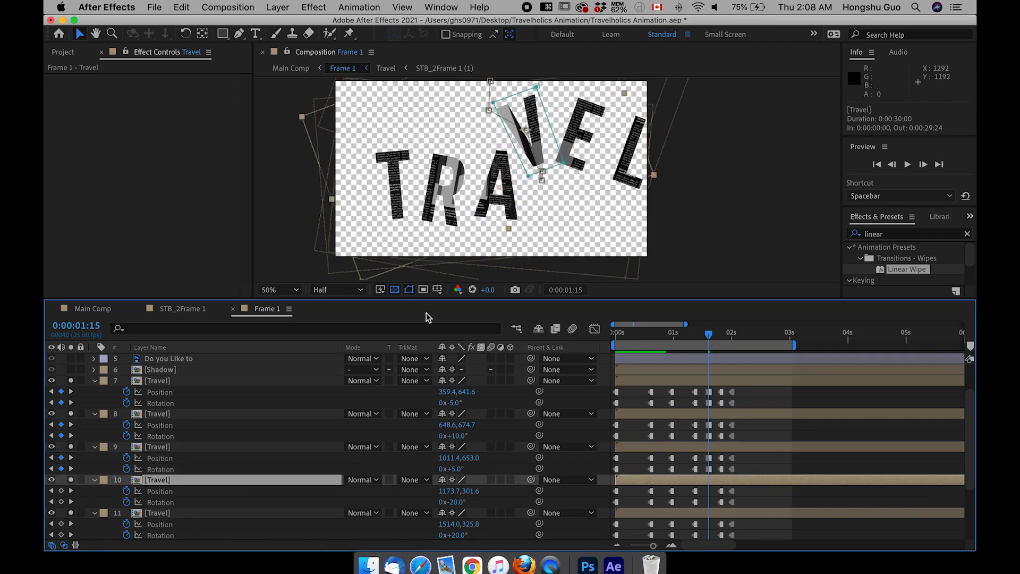
pyautogui.moveTo(473, 490); pyautogui.dragTo(576, 479)
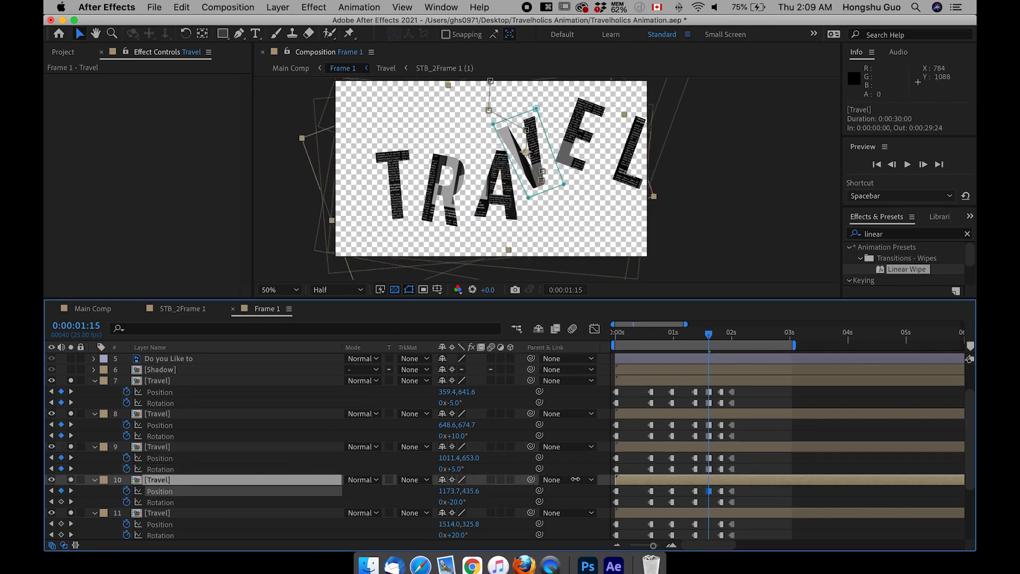
pyautogui.moveTo(449, 491); pyautogui.dragTo(492, 488)
pyautogui.click(456, 502)
pyautogui.write('10')
pyautogui.click(482, 492)
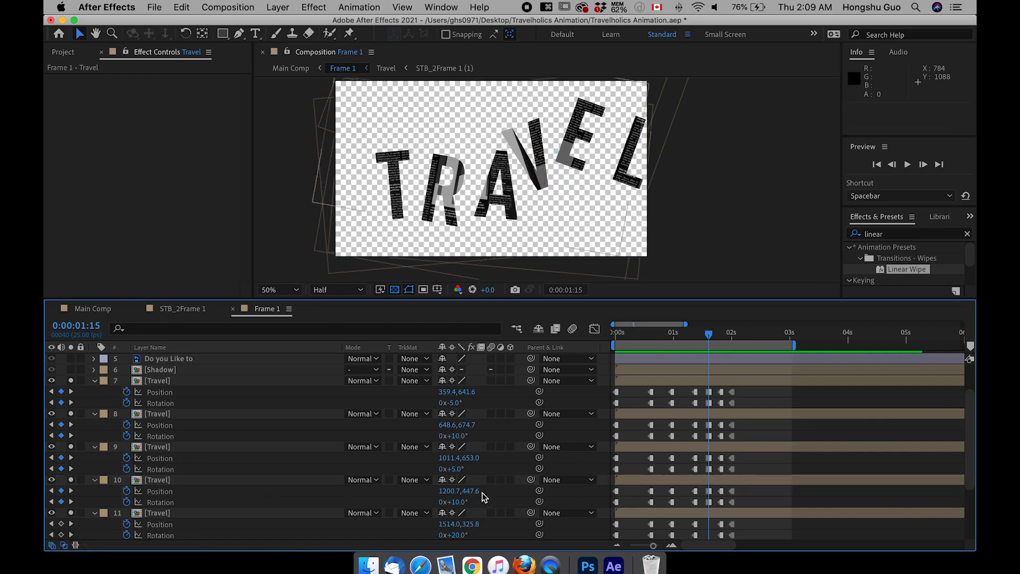
# Step: At 0:00:01:15, move the E on layer 11 to about 1491.0,461.8 and set its rotation to -10°
pyautogui.click(184, 514)
pyautogui.scroll(-1, 240, 485)
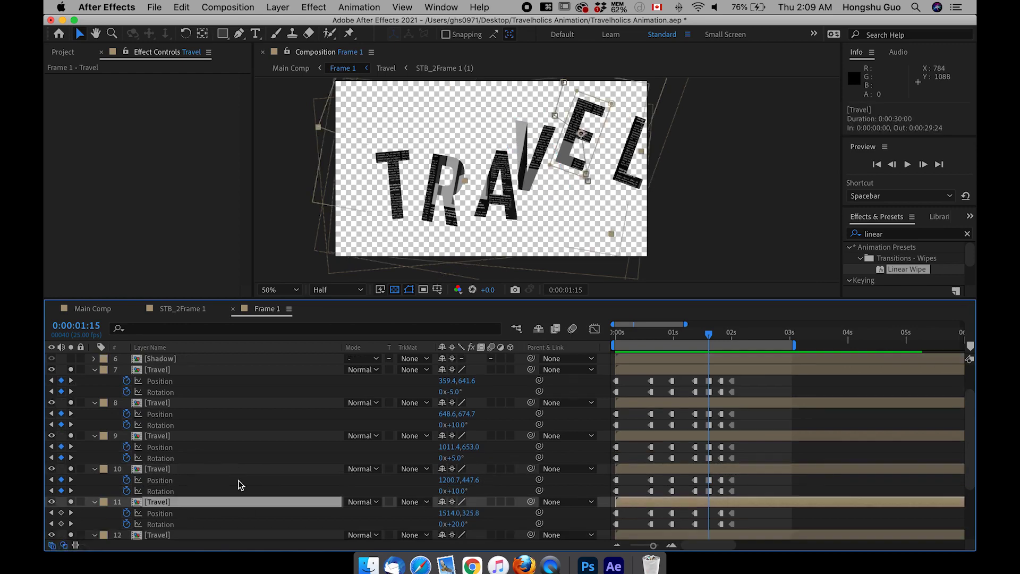
pyautogui.moveTo(469, 512); pyautogui.dragTo(430, 514)
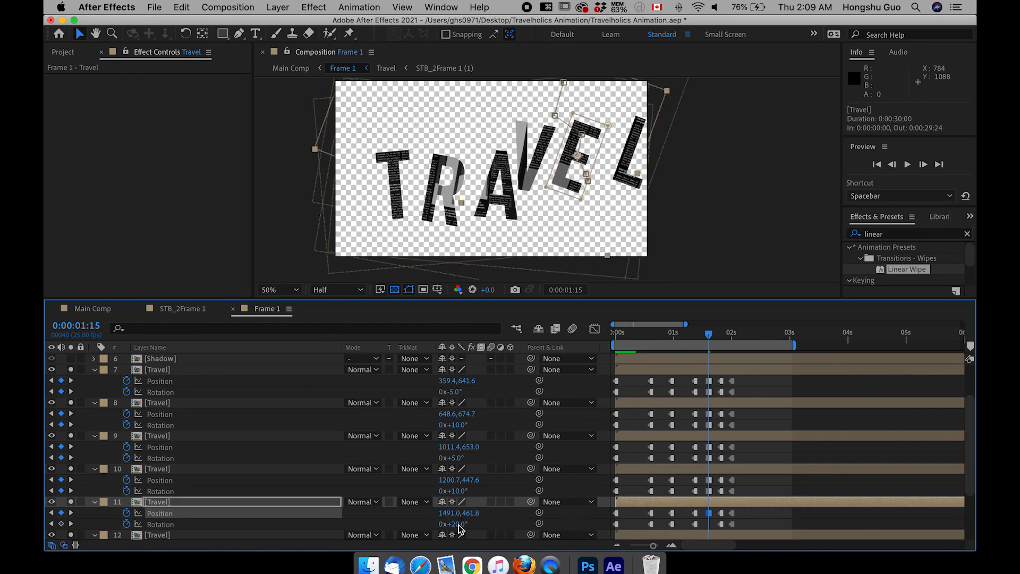
pyautogui.click(459, 524)
pyautogui.write('-10')
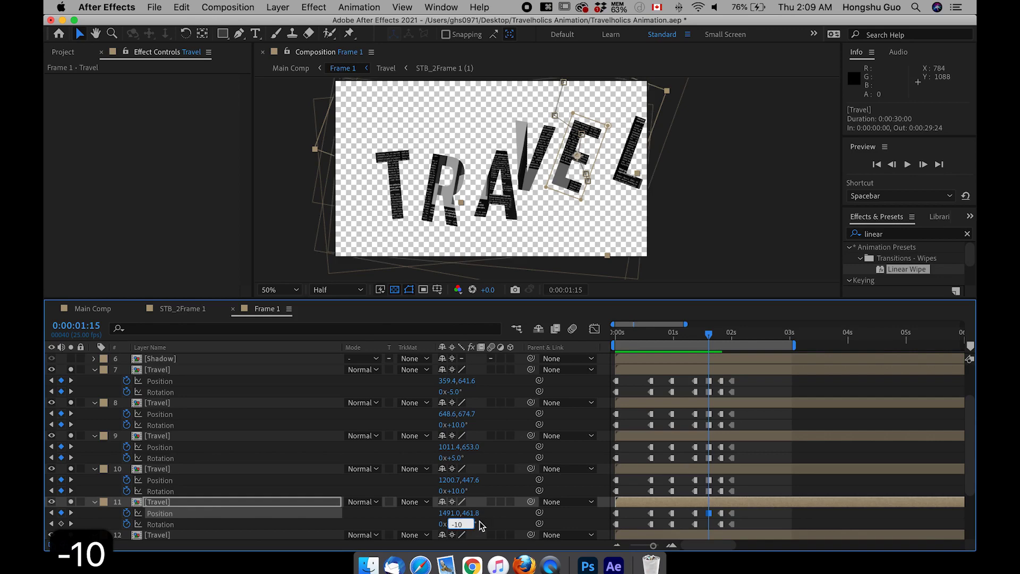
pyautogui.press('Return')
pyautogui.click(496, 518)
# Step: At 0:00:01:15, move the L on layer 12 to about 1743.3,497.1 and set its rotation to -10°
pyautogui.scroll(-1, 372, 521)
pyautogui.click(319, 523)
pyautogui.scroll(-1, 317, 508)
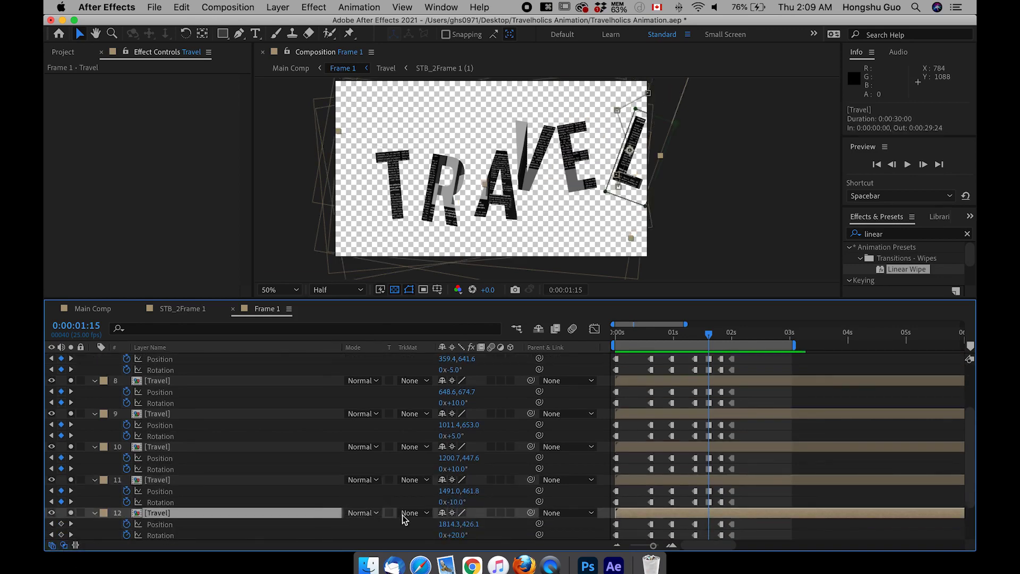
pyautogui.moveTo(456, 524); pyautogui.dragTo(520, 516)
pyautogui.click(456, 535)
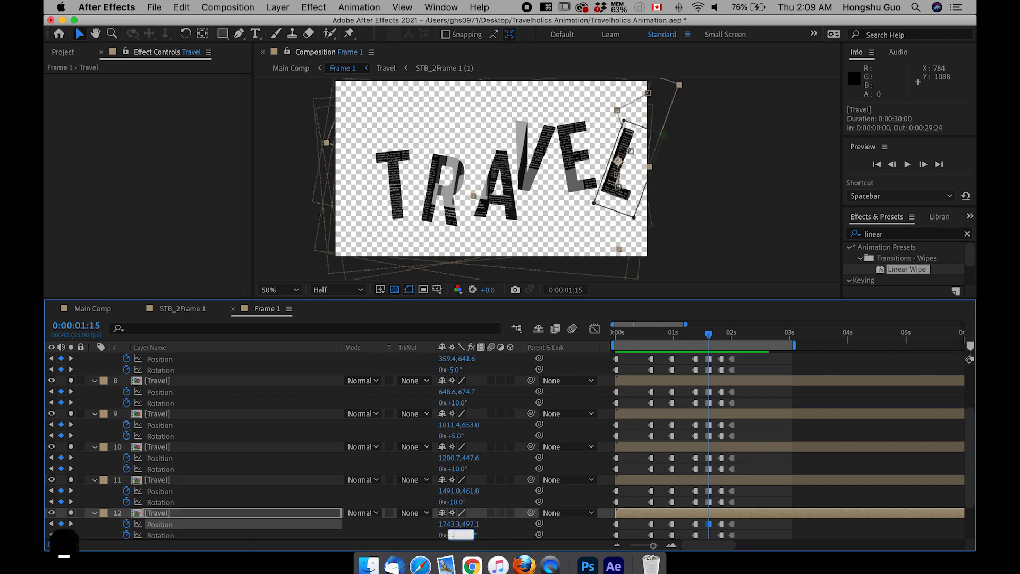
pyautogui.write('-10')
pyautogui.press('Return')
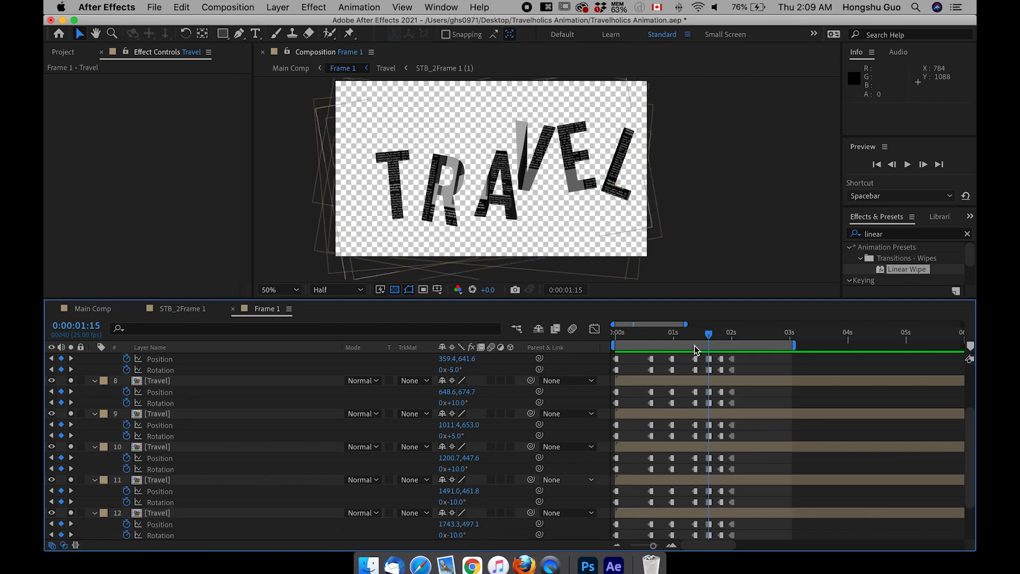
# Step: At 0:00:01:20, set the rotation of the T on layer 7 to 15° and of the R on layer 8 to -10°
pyautogui.moveTo(716, 334); pyautogui.dragTo(712, 371)
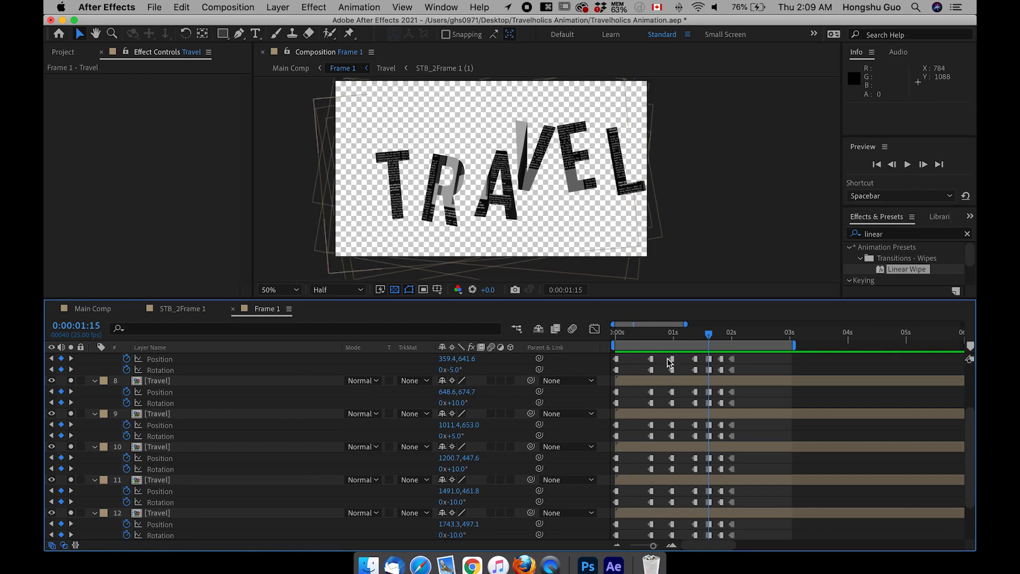
pyautogui.click(721, 369)
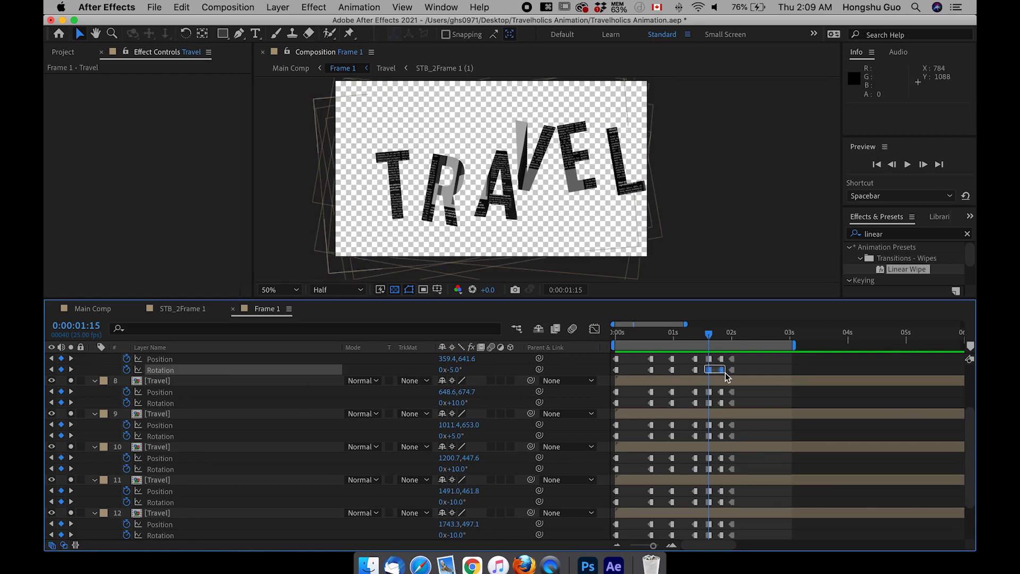
pyautogui.click(721, 333)
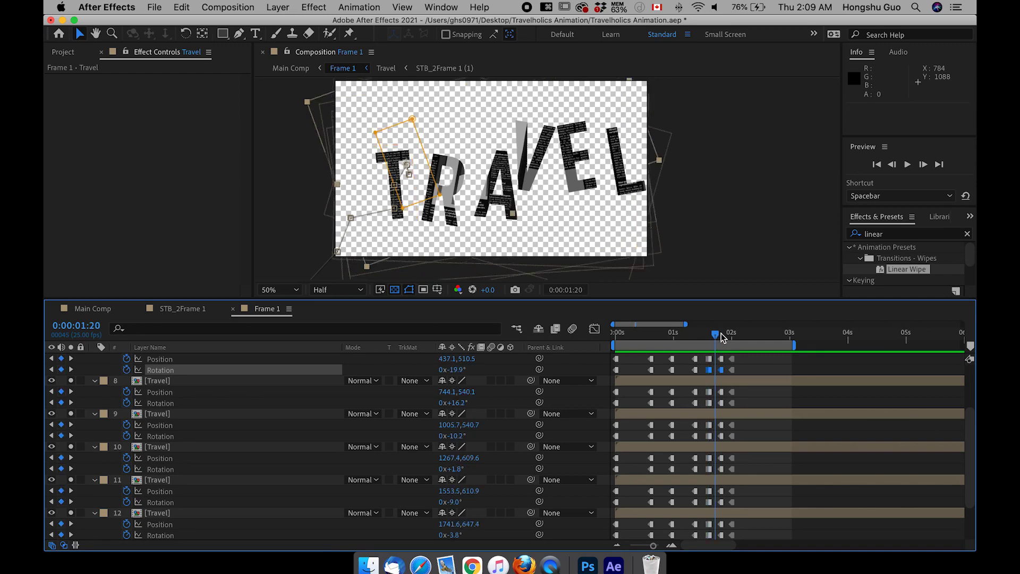
pyautogui.press('pageup')
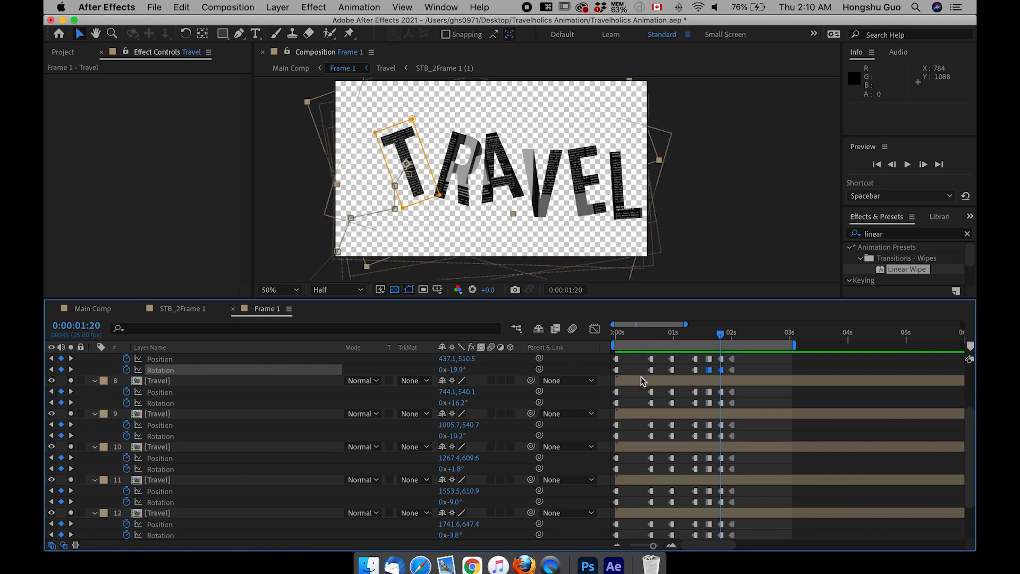
pyautogui.click(757, 369)
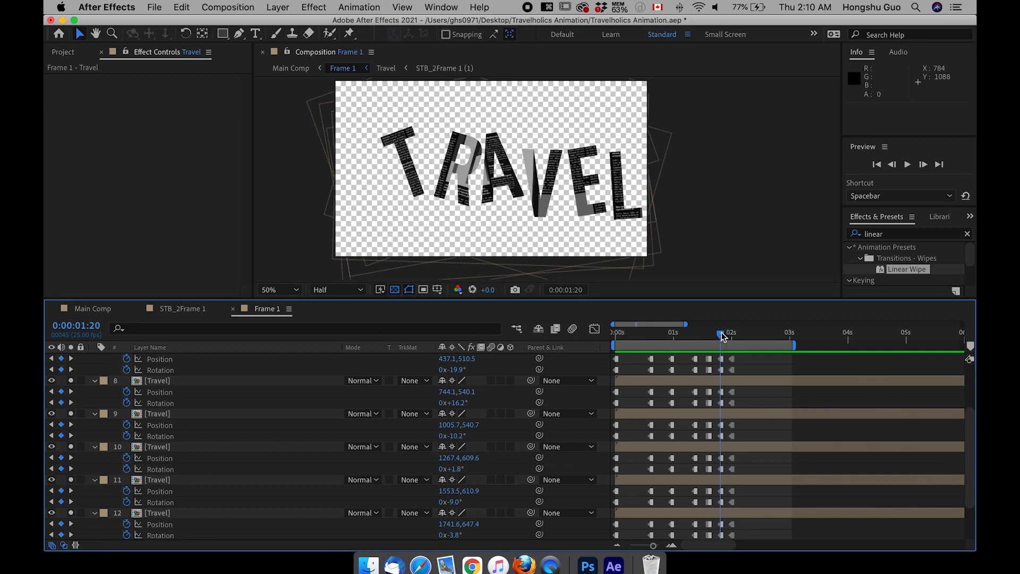
pyautogui.click(460, 372)
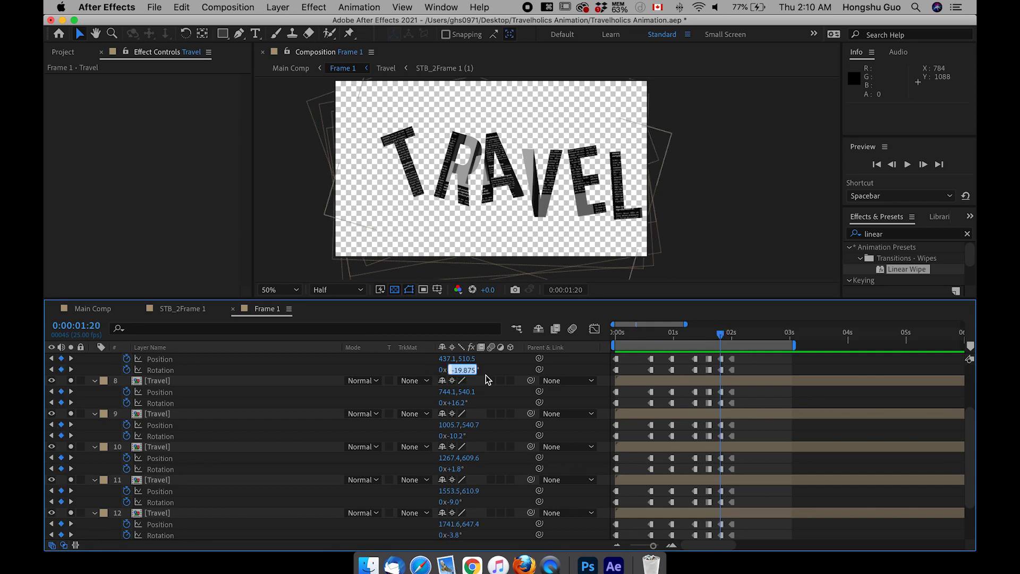
pyautogui.write('15')
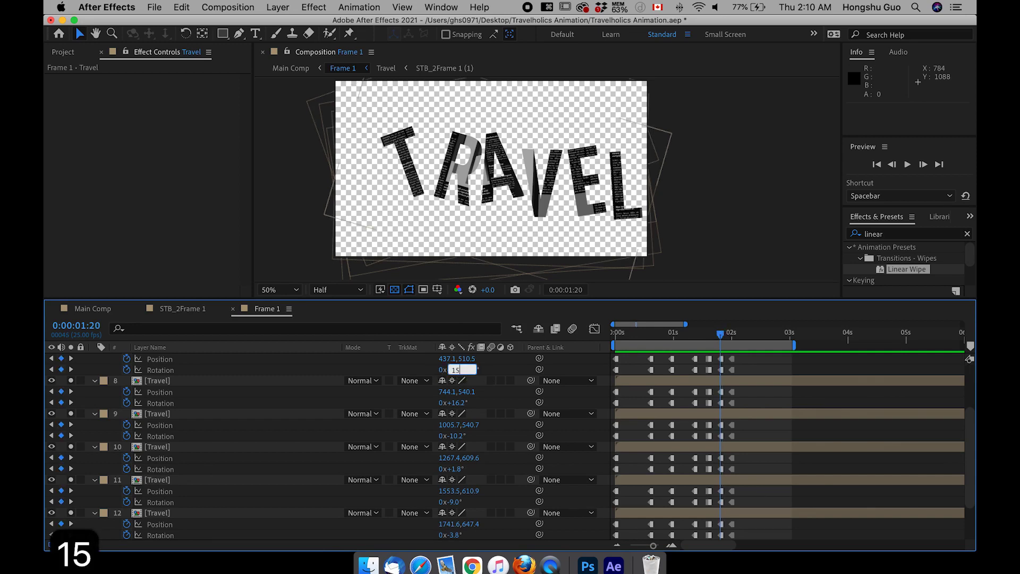
pyautogui.press('Return')
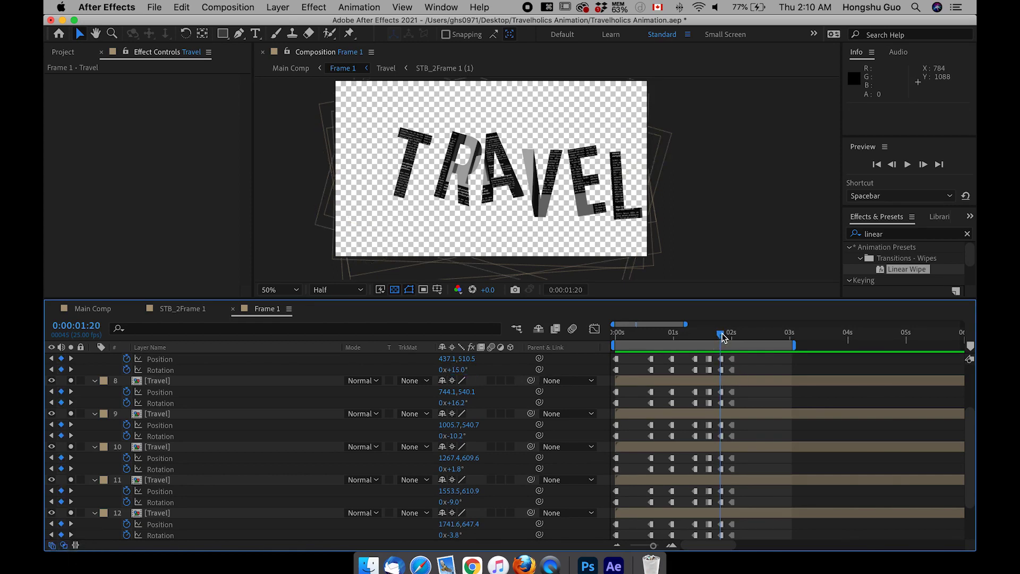
pyautogui.click(470, 403)
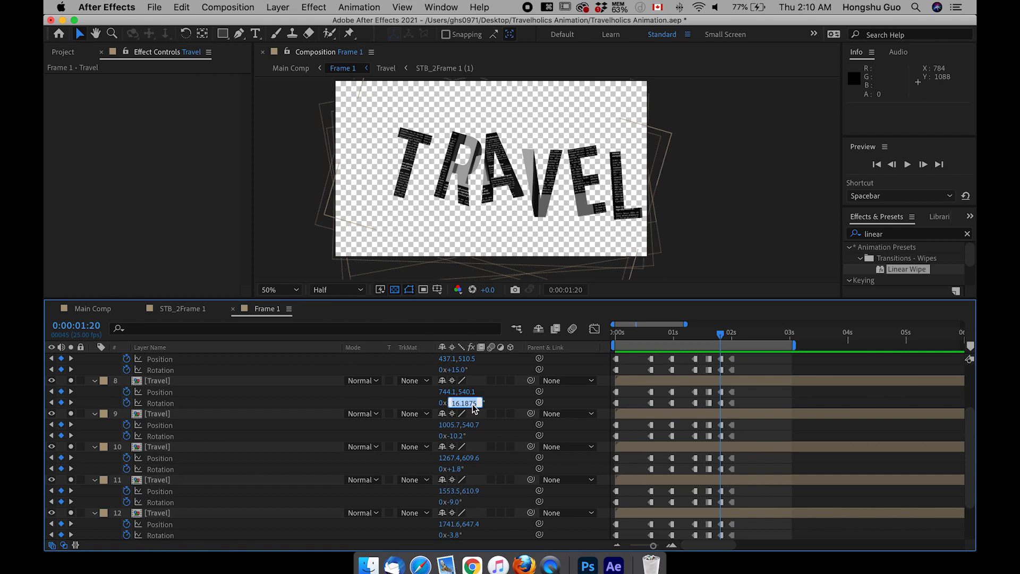
pyautogui.write('-10')
# Step: At 0:00:01:20, set the rotation of the A on layer 9 to 10° and of the V on layer 10 to -5°
pyautogui.click(348, 420)
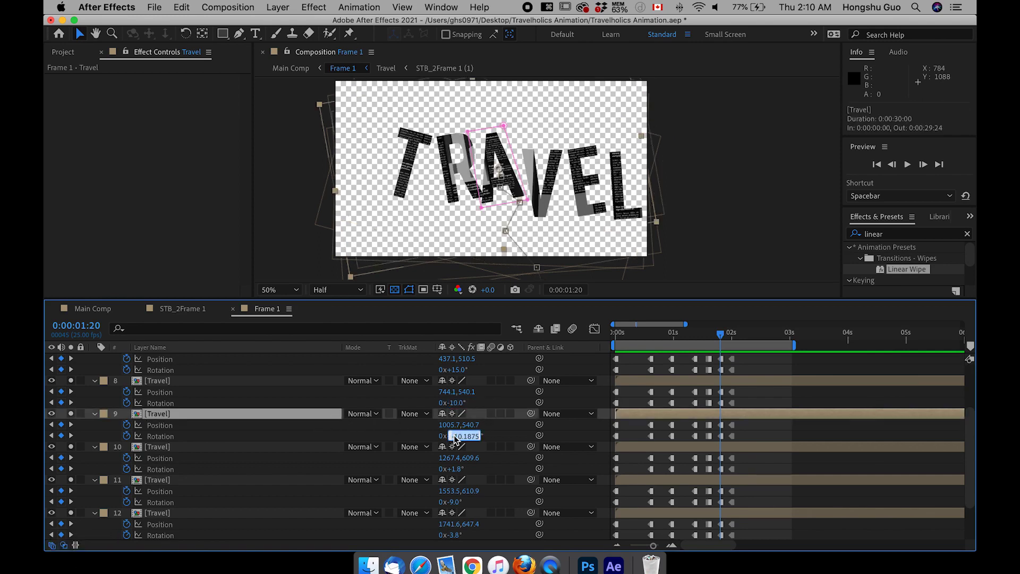
pyautogui.write('10')
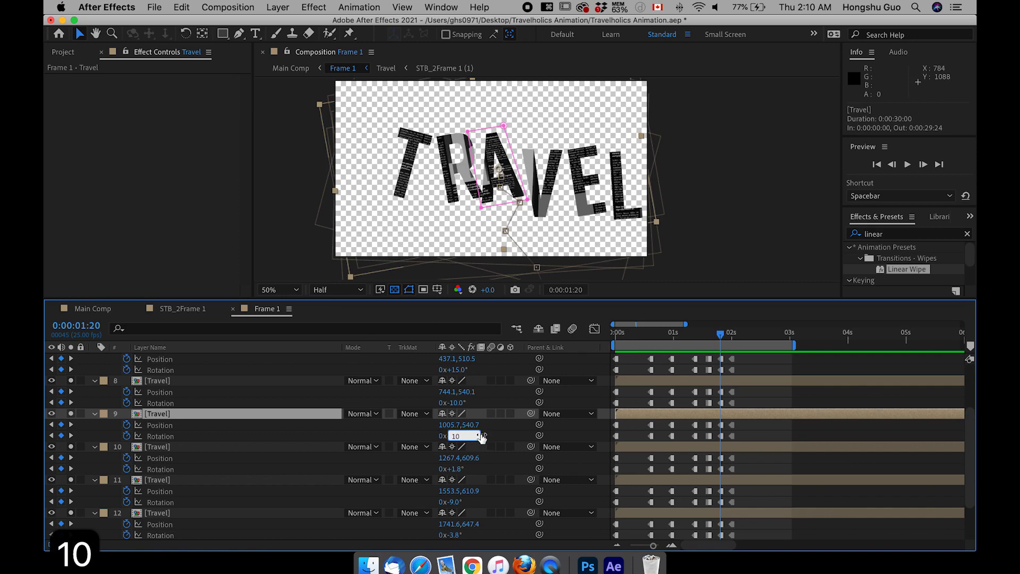
pyautogui.click(455, 475)
pyautogui.click(454, 470)
pyautogui.write('-5')
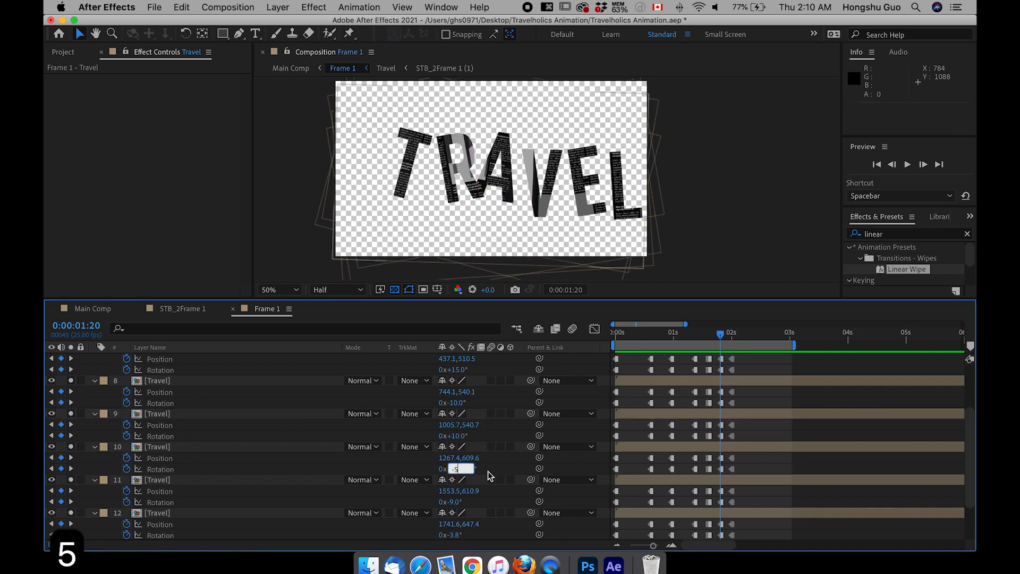
pyautogui.click(500, 472)
# Step: At 0:00:01:20, set the rotation of the E on layer 11 to 9° and of the L on layer 12 to 4°
pyautogui.click(454, 502)
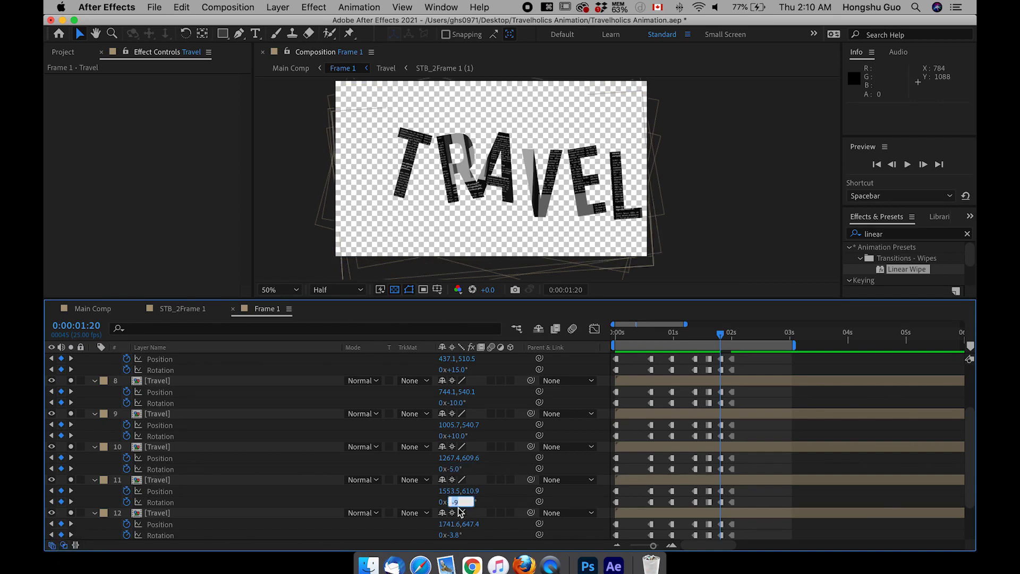
pyautogui.write('9')
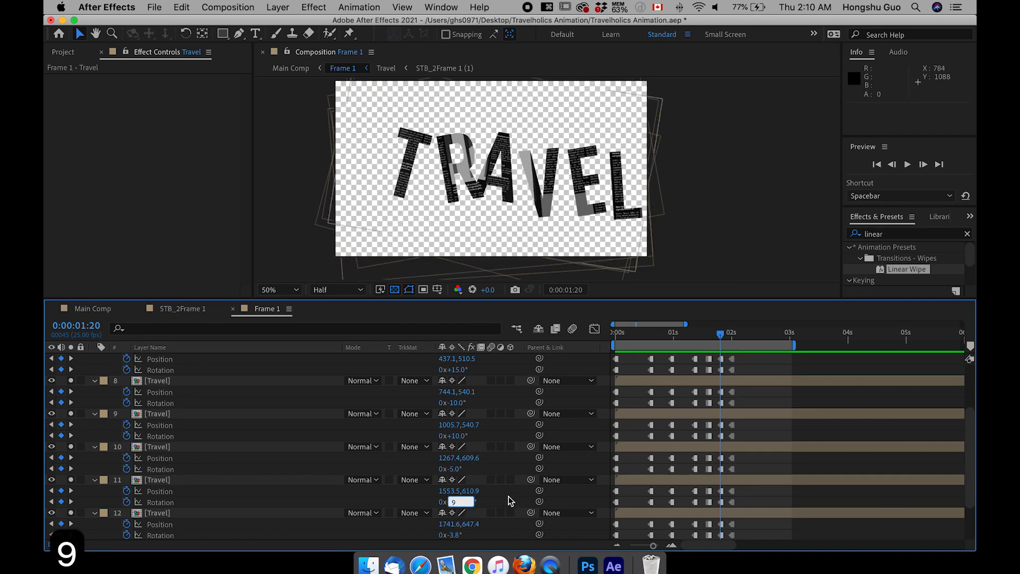
pyautogui.press('Return')
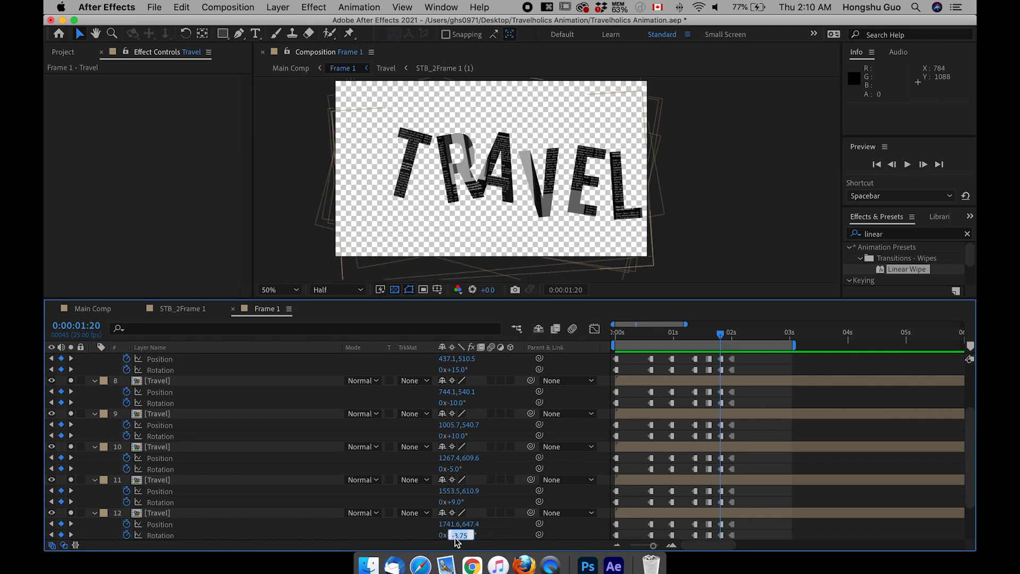
pyautogui.write('4')
pyautogui.click(498, 531)
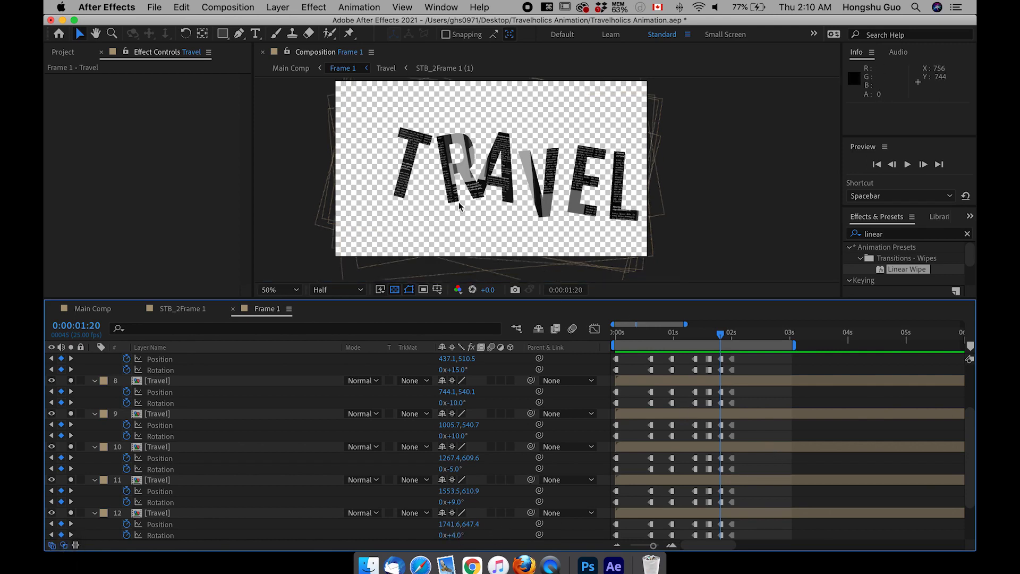
# Step: At 0:00:01:20, shift the R on layer 8 to about 695.1,540.1 and rotate it to about -4°
pyautogui.click(141, 382)
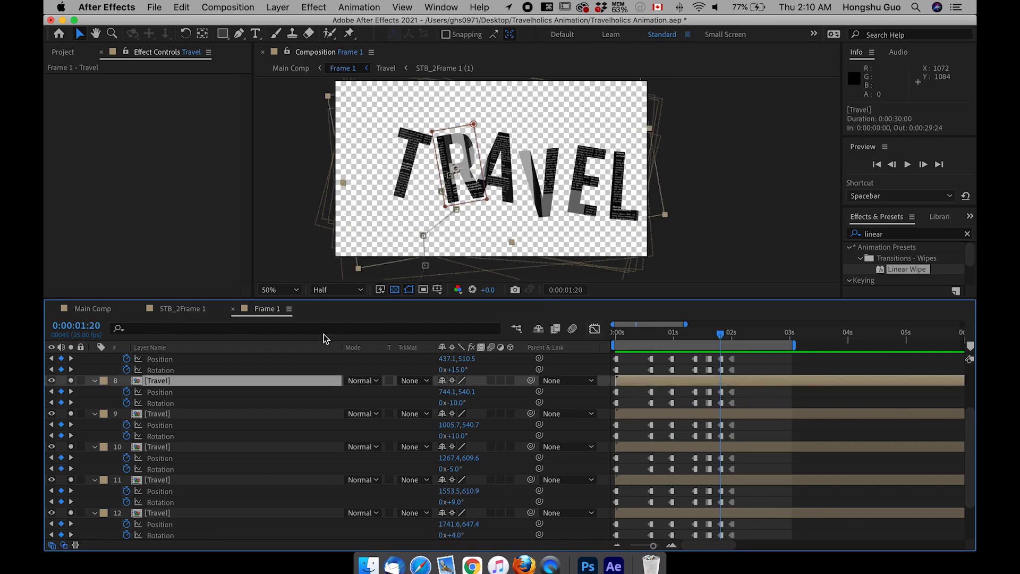
pyautogui.click(454, 170)
pyautogui.moveTo(446, 402); pyautogui.dragTo(414, 392)
# Step: Preview the soloed letter animation from the beginning of Frame 1
pyautogui.press('space')
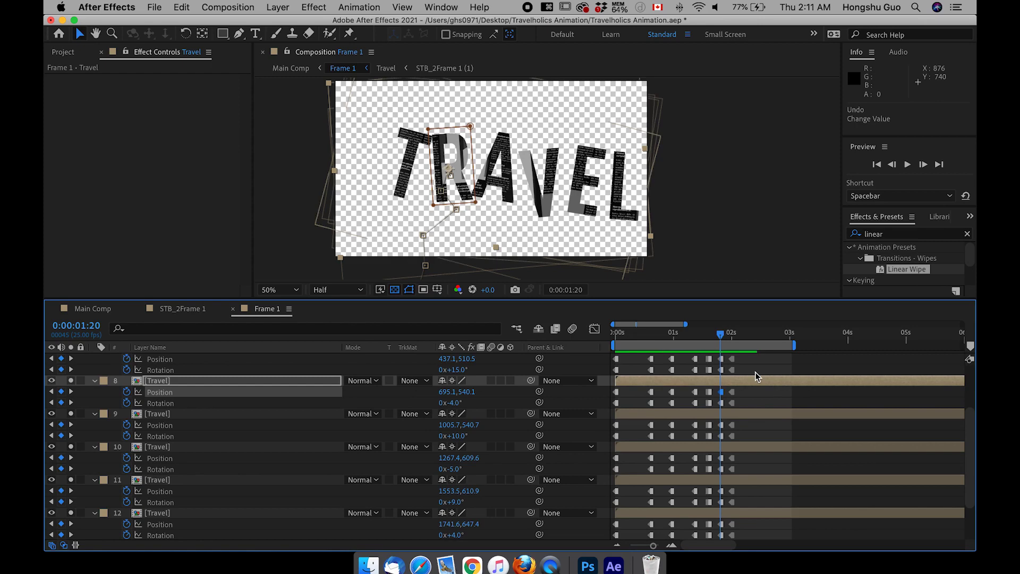
pyautogui.scroll(1, 611, 343)
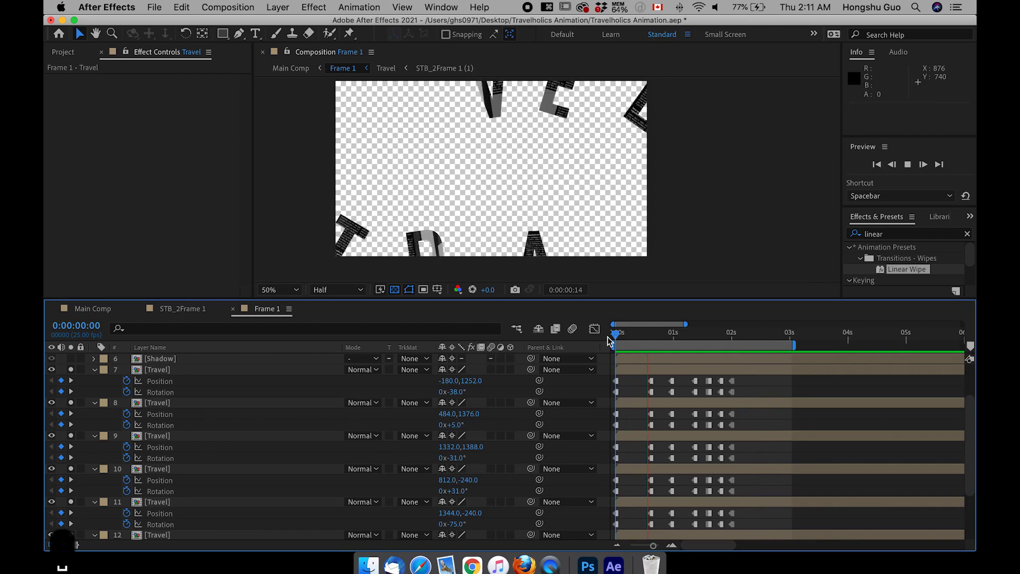
pyautogui.press('space')
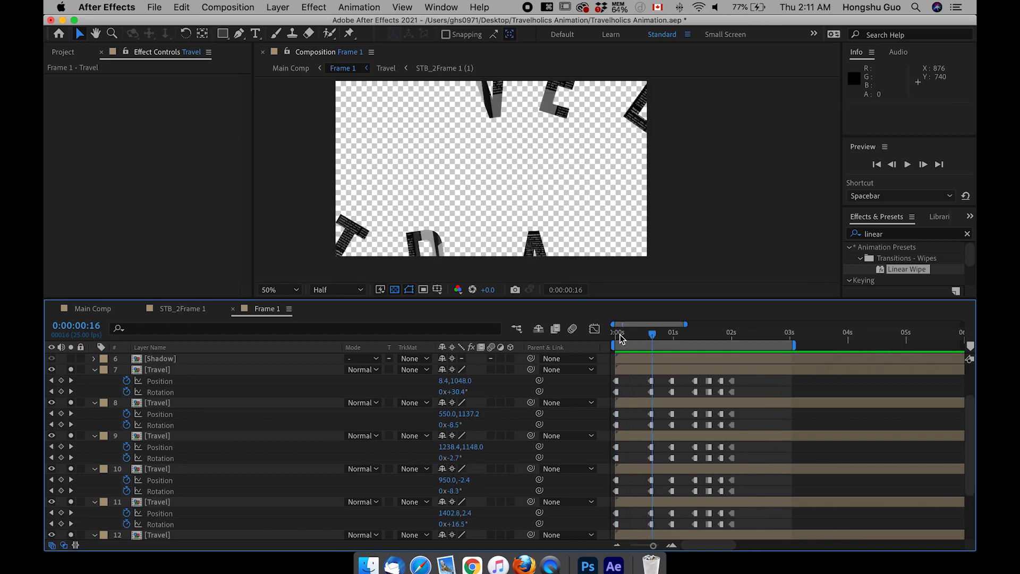
pyautogui.press('space')
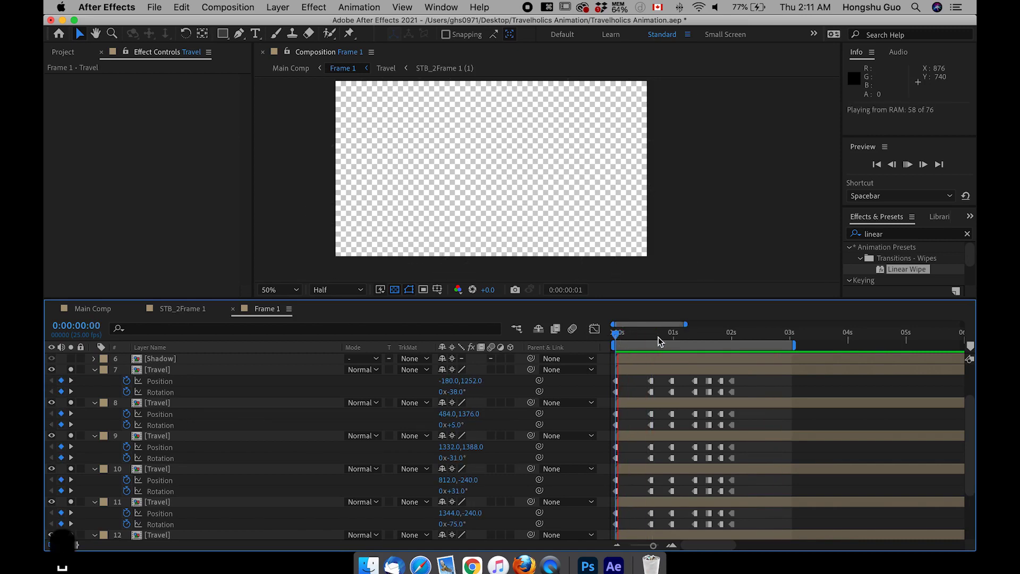
pyautogui.press('space')
# Step: Turn off solo on all six Travel letter layers, 7 to 12
pyautogui.click(160, 369)
pyautogui.keyDown('shift'); pyautogui.click(165, 533); pyautogui.keyUp('shift')
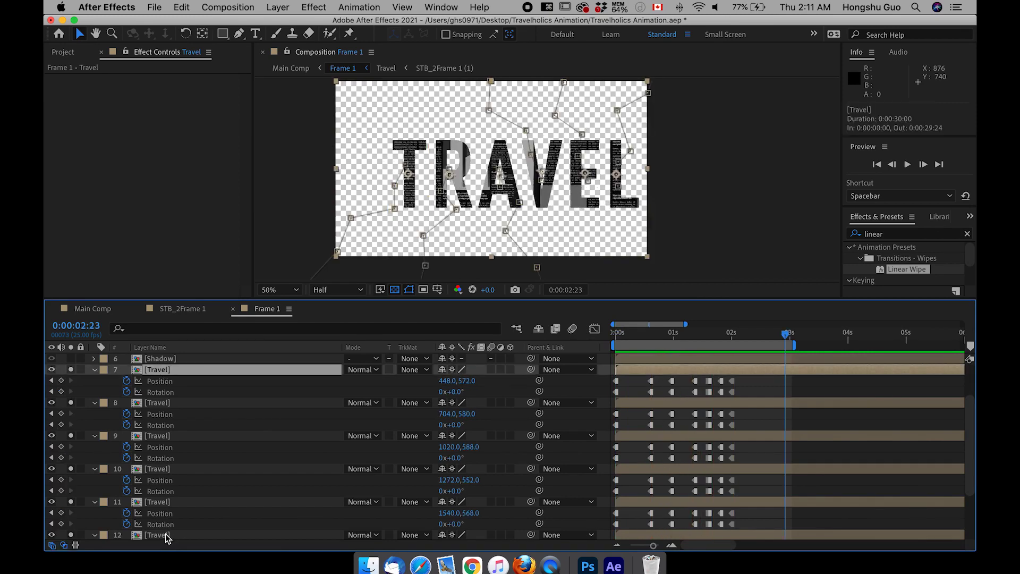
pyautogui.click(71, 372)
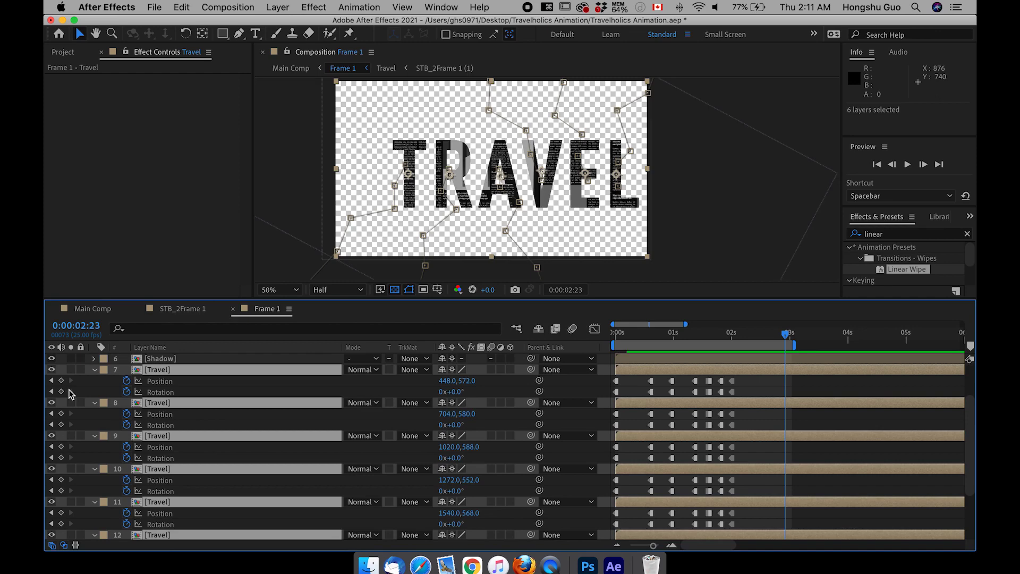
pyautogui.click(779, 387)
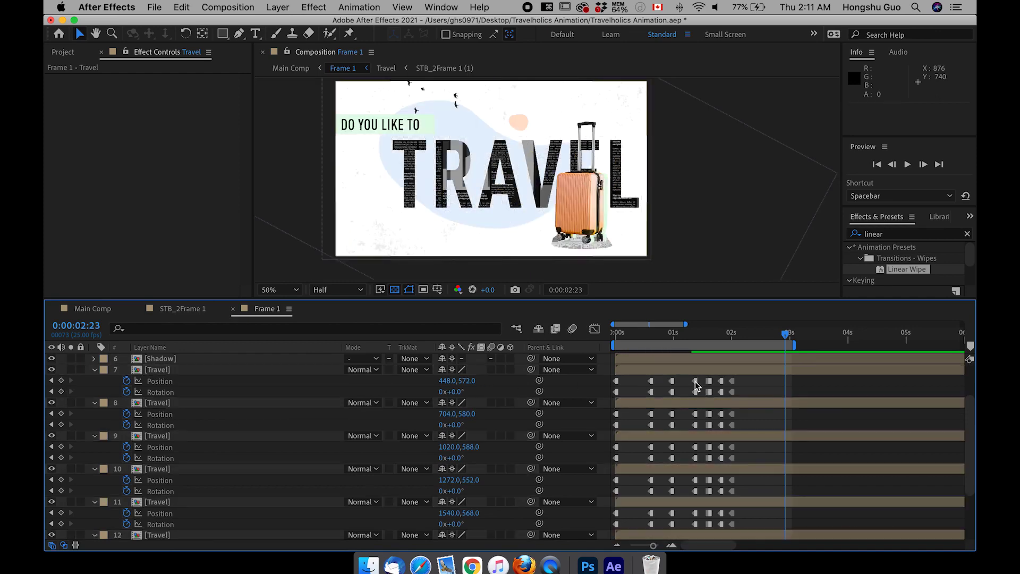
# Step: Preview the letter animation together with the full Frame 1 artwork from 0:00:00:00
pyautogui.moveTo(620, 333); pyautogui.dragTo(608, 335)
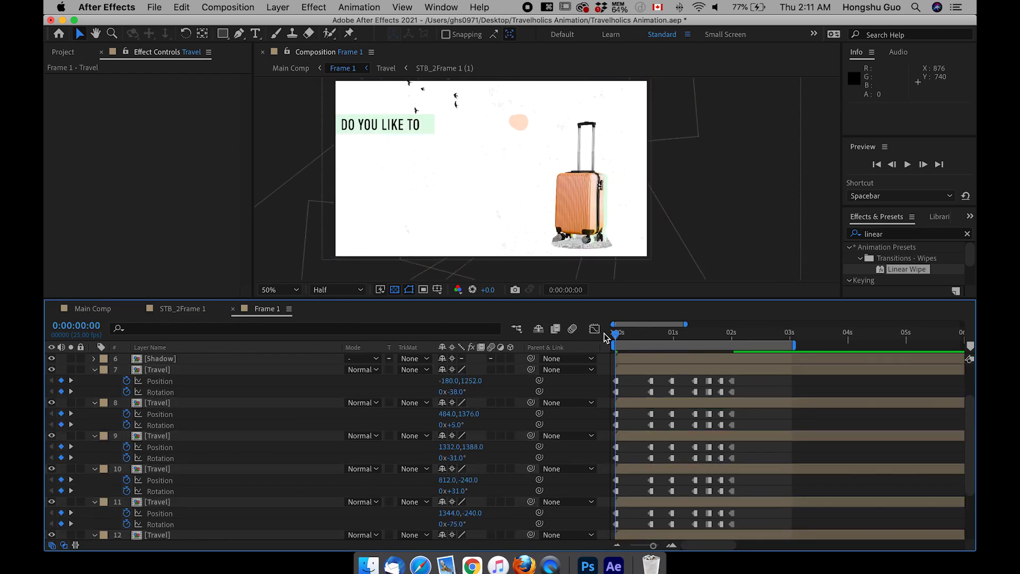
pyautogui.press('space')
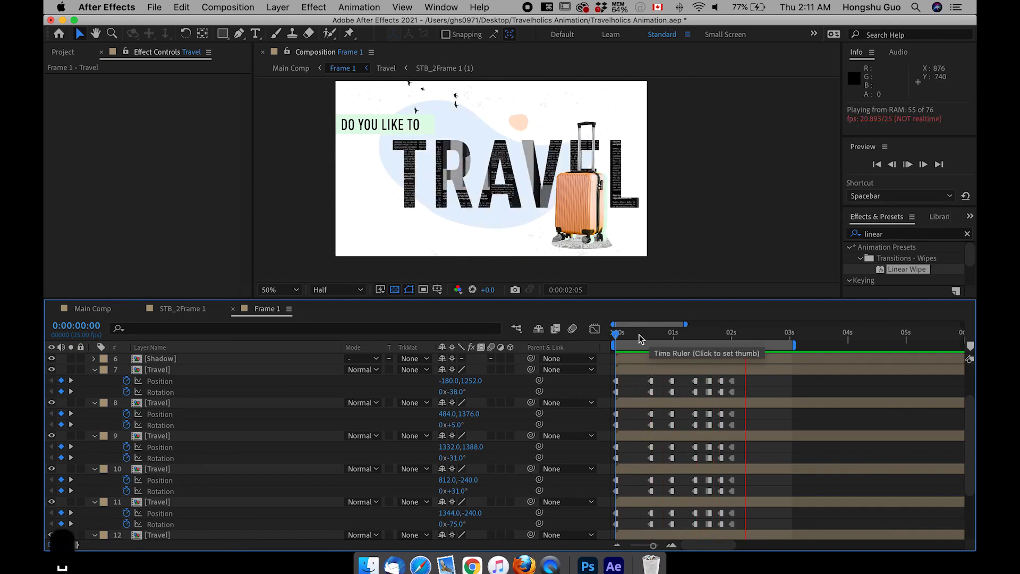
pyautogui.press('space')
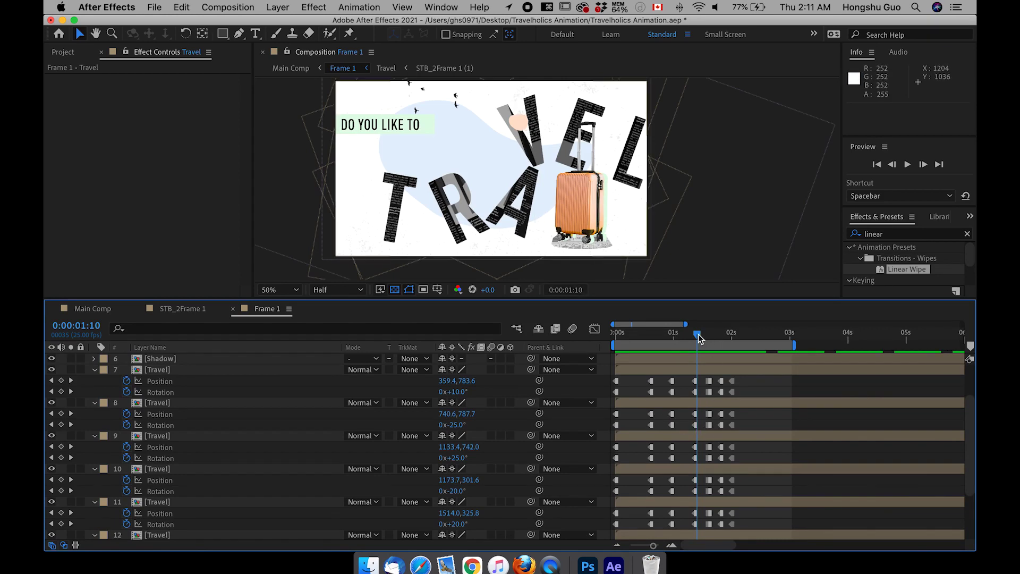
# Step: At 0:00:01:09, move the A on layer 9 to about 1118.4,742.0 and rotate it to about -1°
pyautogui.moveTo(697, 337); pyautogui.dragTo(695, 338)
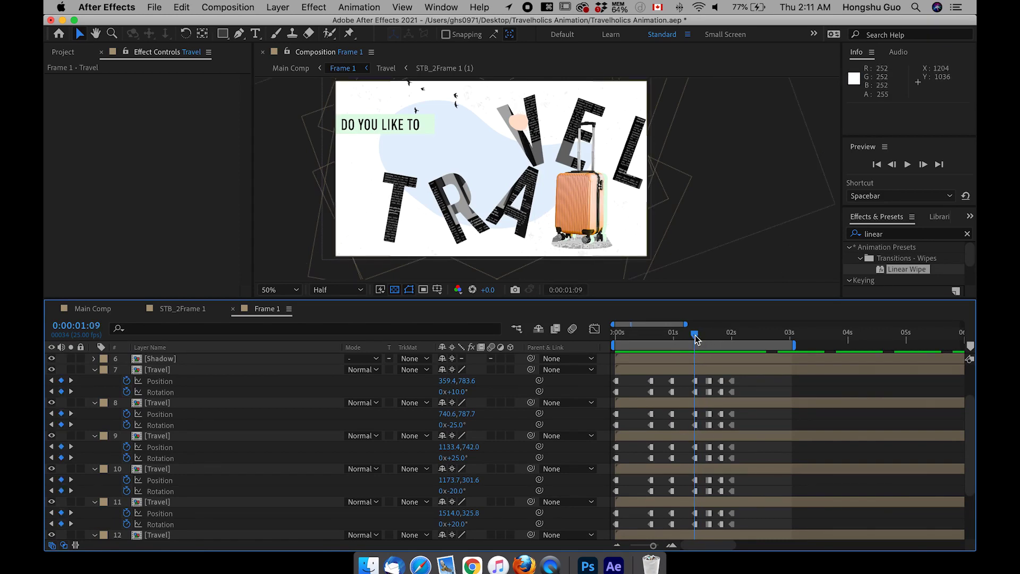
pyautogui.click(167, 436)
pyautogui.moveTo(452, 447); pyautogui.dragTo(441, 460)
pyautogui.click(441, 460)
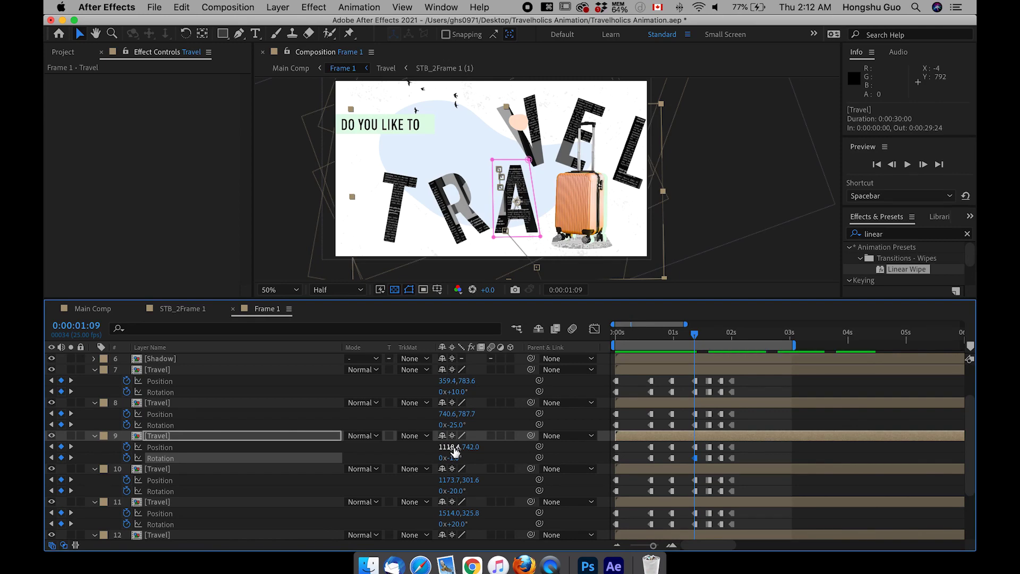
pyautogui.click(773, 451)
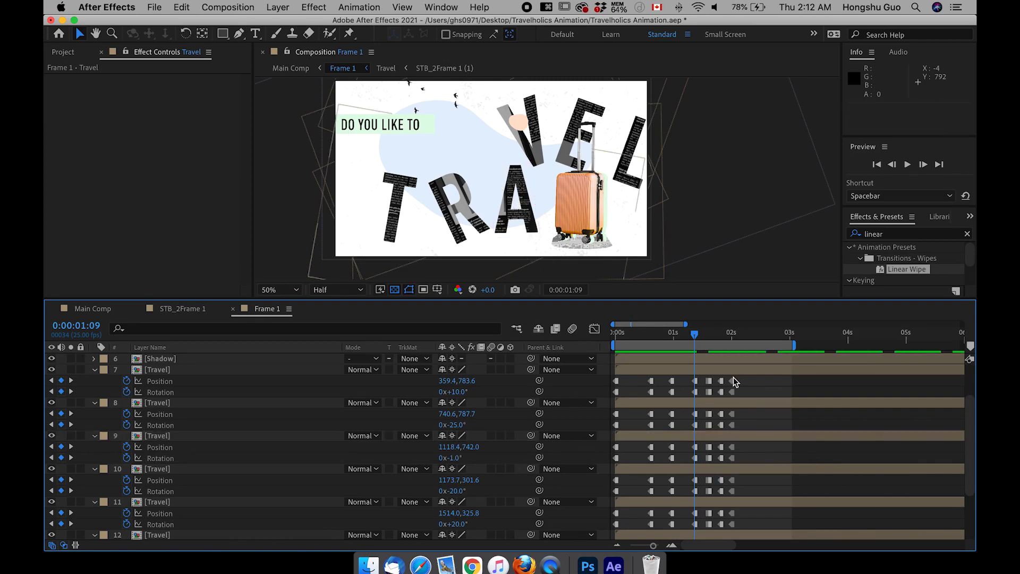
# Step: Return to 0:00:00:00 and collapse the revealed properties of all unlocked layers, leaving no layer selected
pyautogui.moveTo(698, 335); pyautogui.dragTo(615, 335)
pyautogui.click(158, 372)
pyautogui.press('cmd+a')
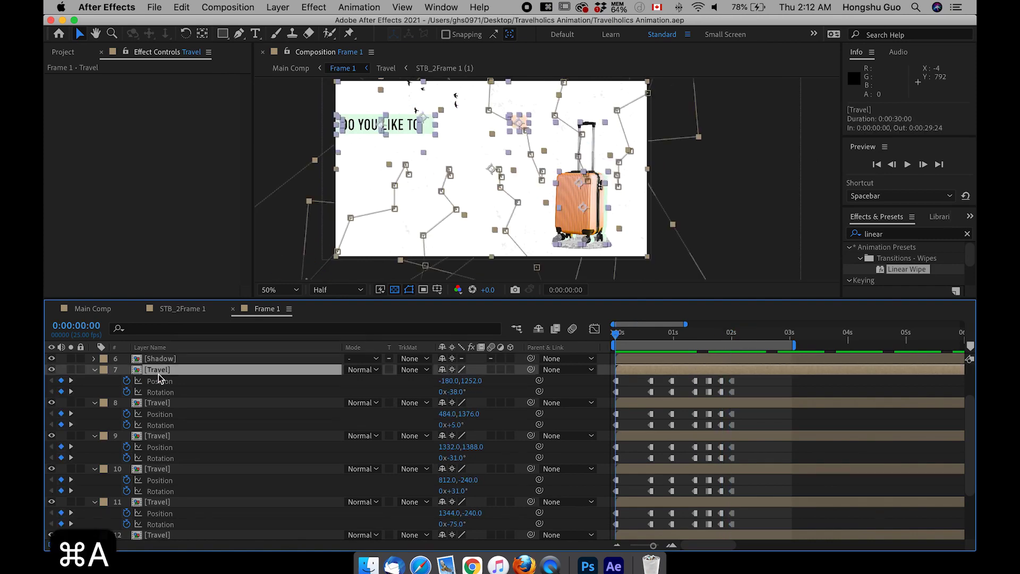
pyautogui.press('`')
pyautogui.press('`')
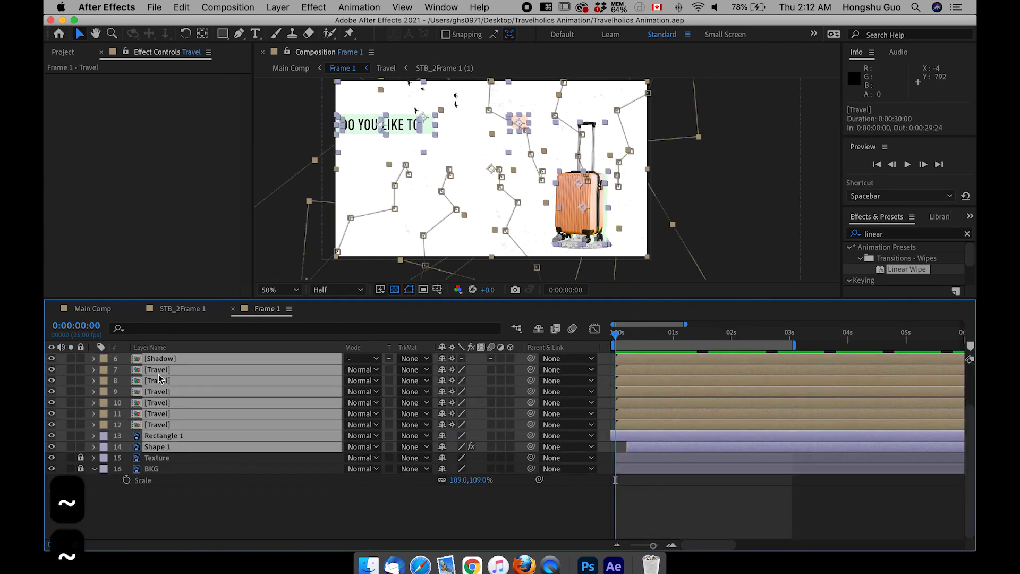
pyautogui.press('cmd+shift+a')
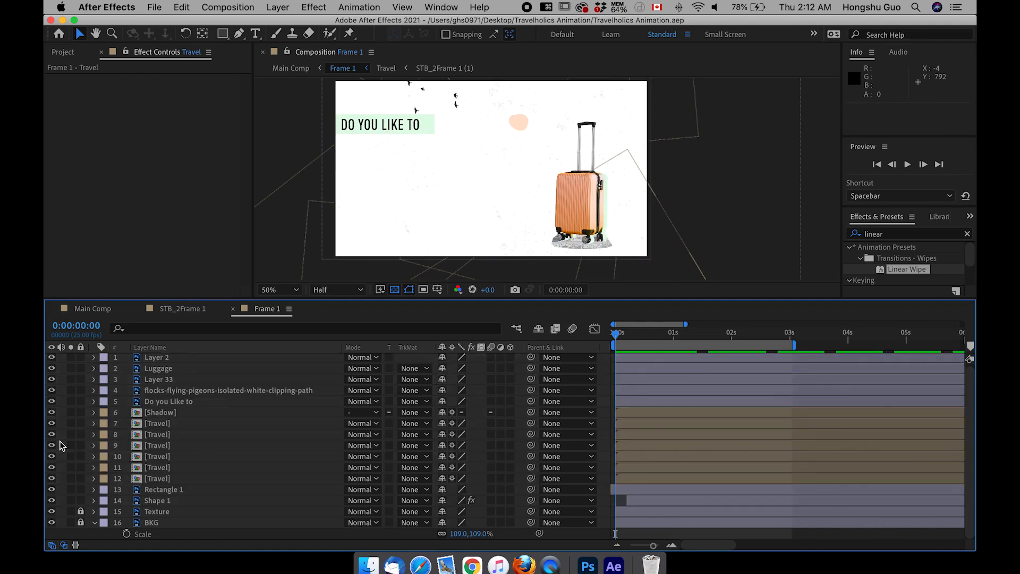
# Step: Select the Shadow layer and move the current time to about 0:00:01:13
pyautogui.click(243, 415)
pyautogui.moveTo(616, 333); pyautogui.dragTo(701, 336)
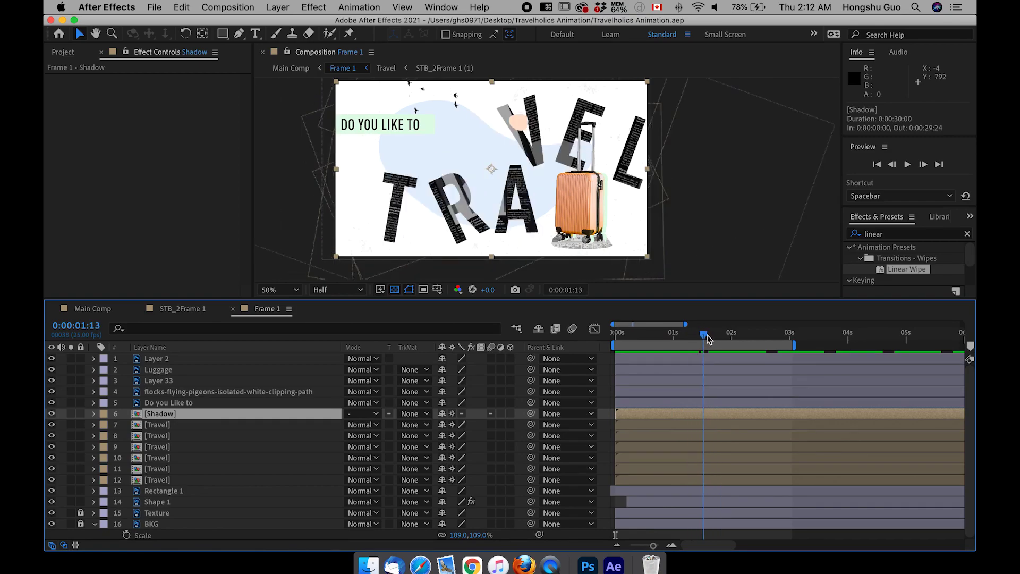